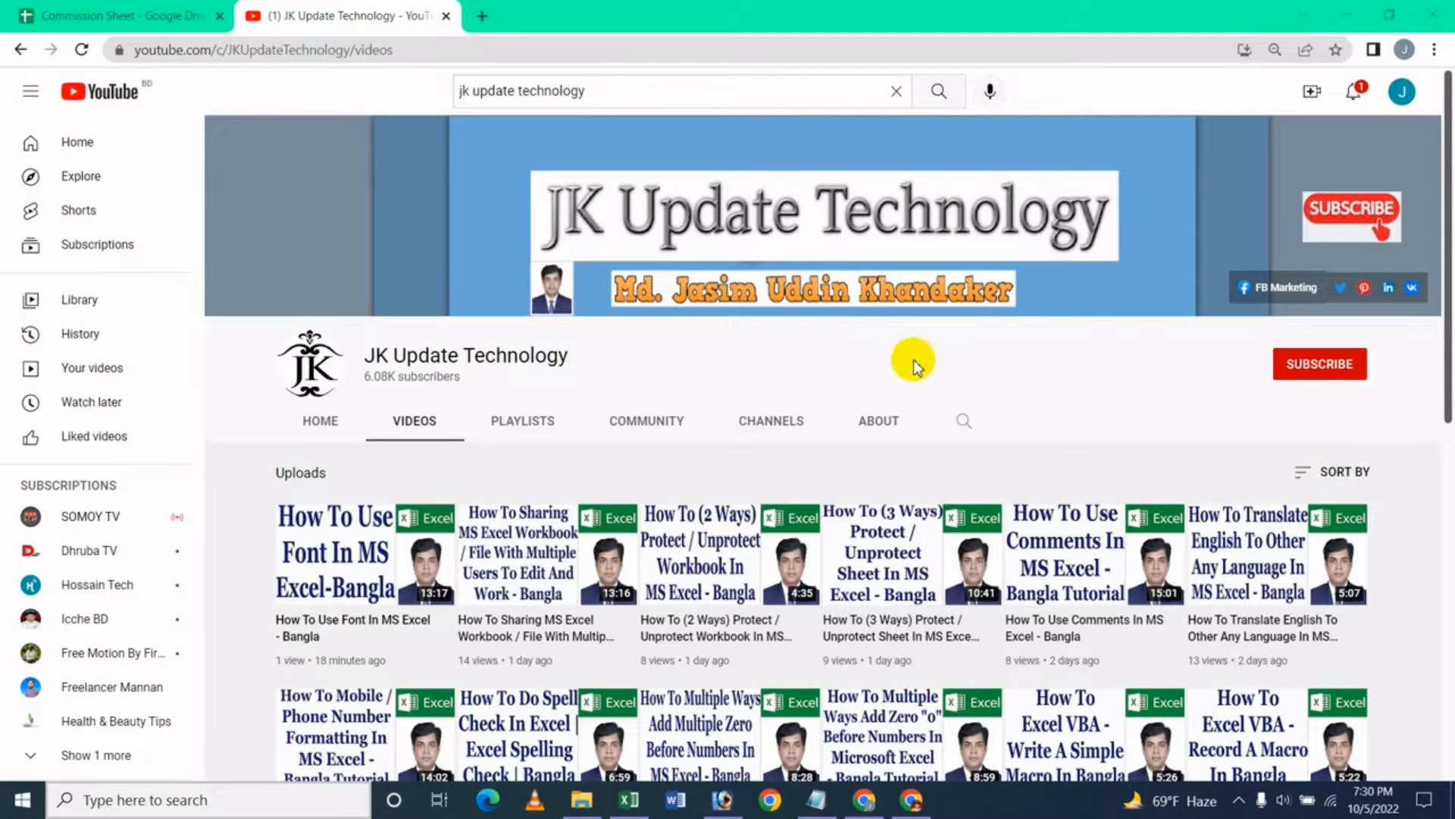
Step: Switch from the YouTube videos page to the Monthly Sales Report workbook in Excel
click(620, 802)
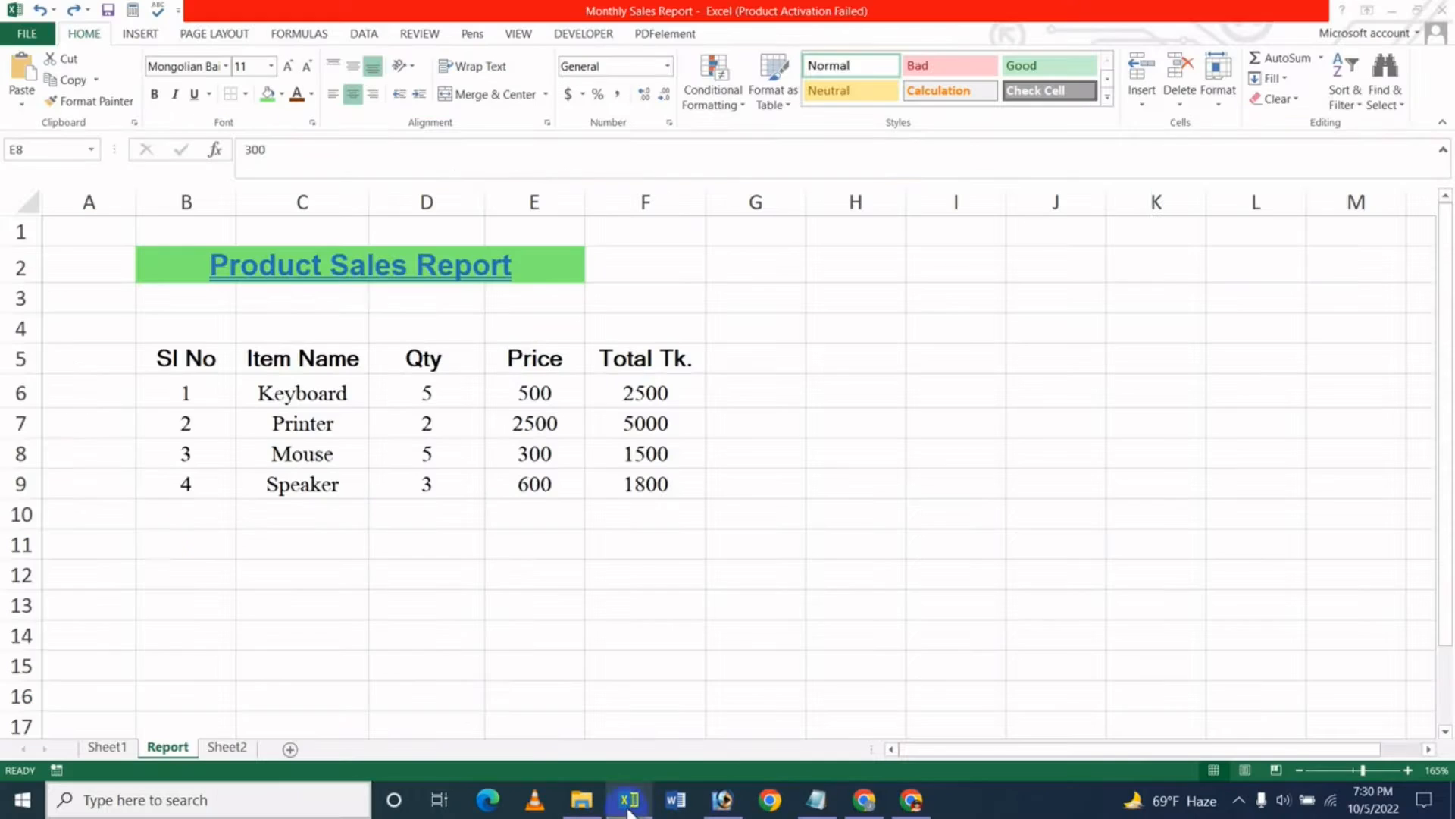
click(408, 535)
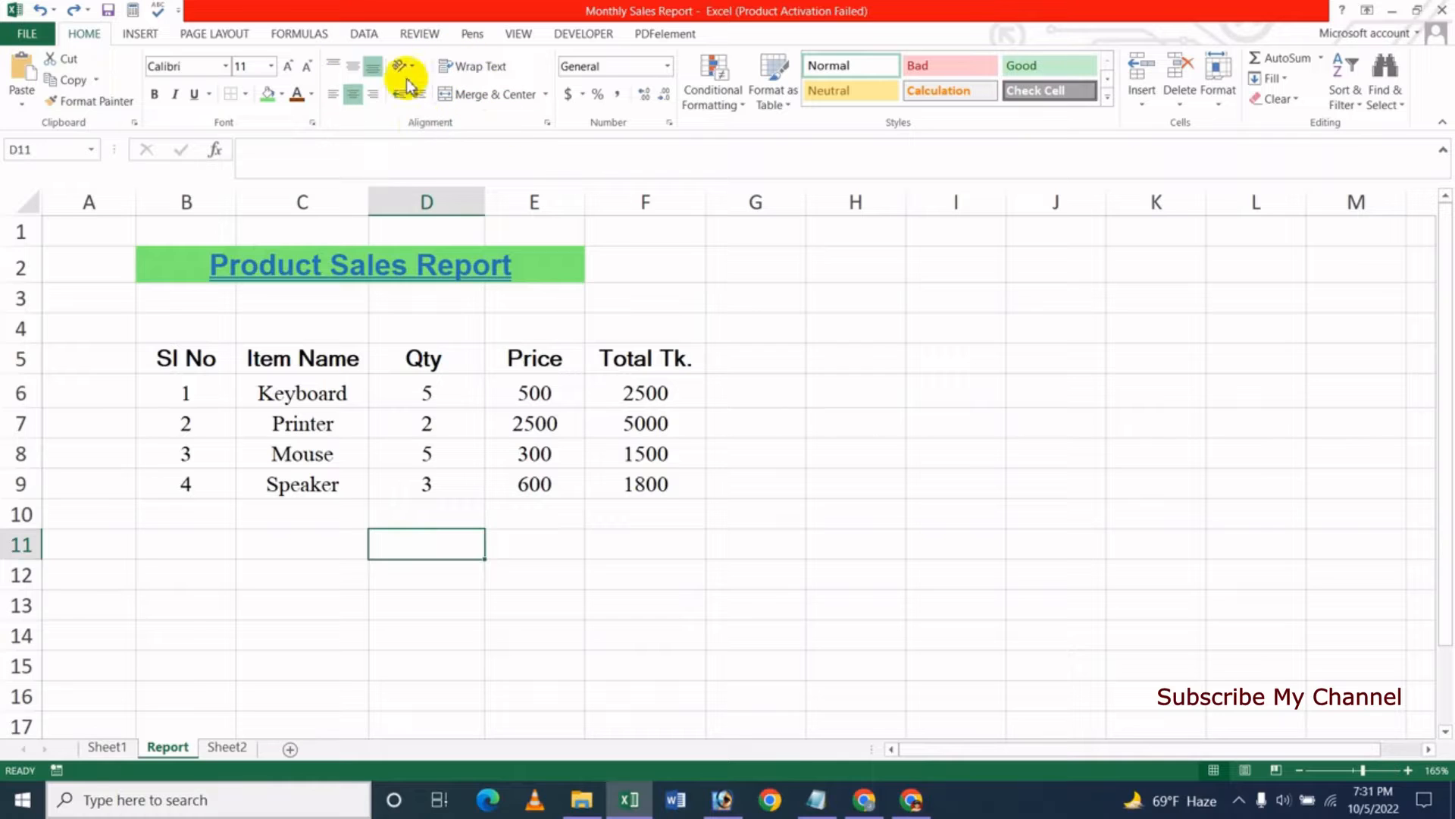
click(530, 455)
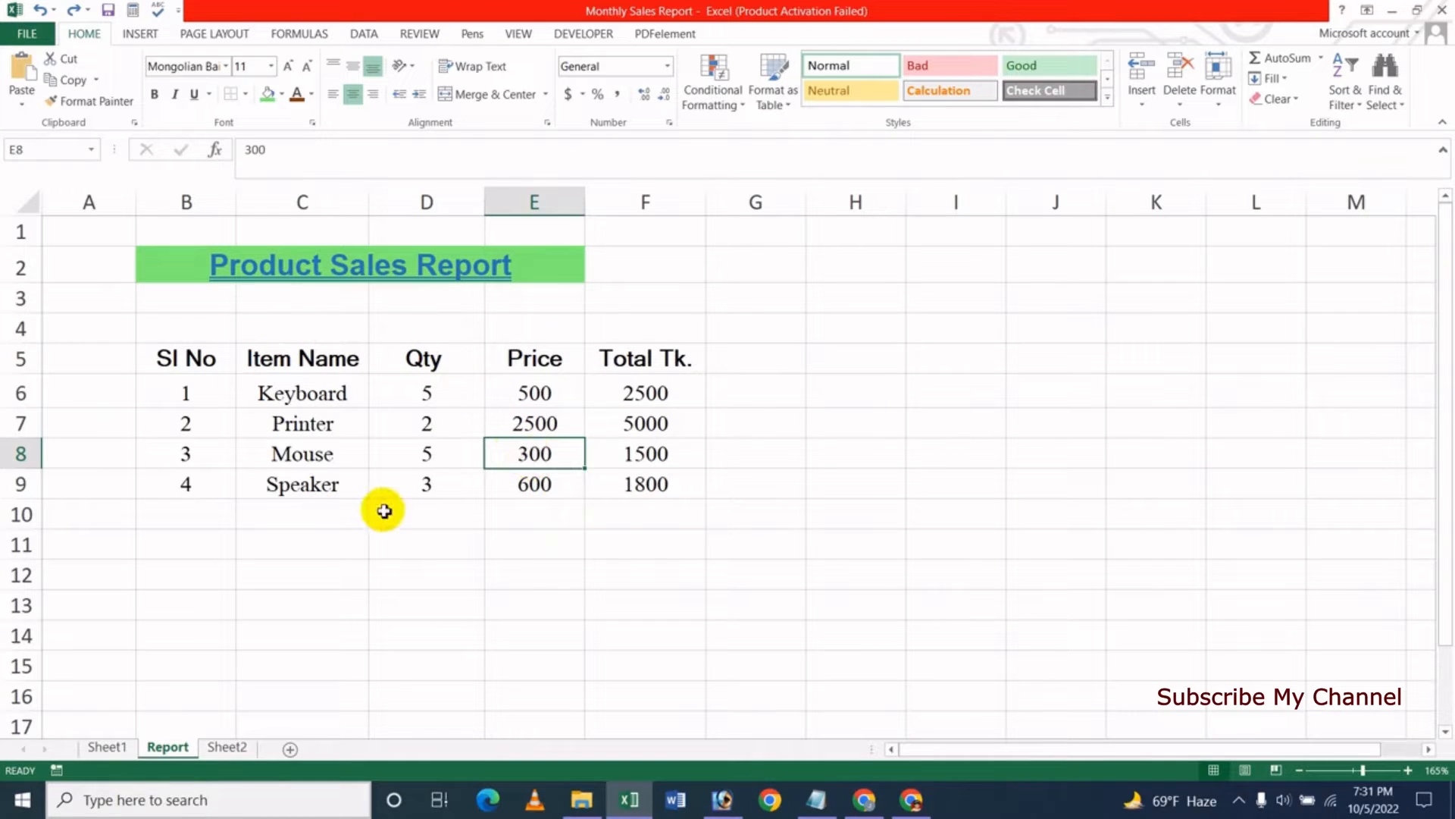
drag(186, 357, 565, 428)
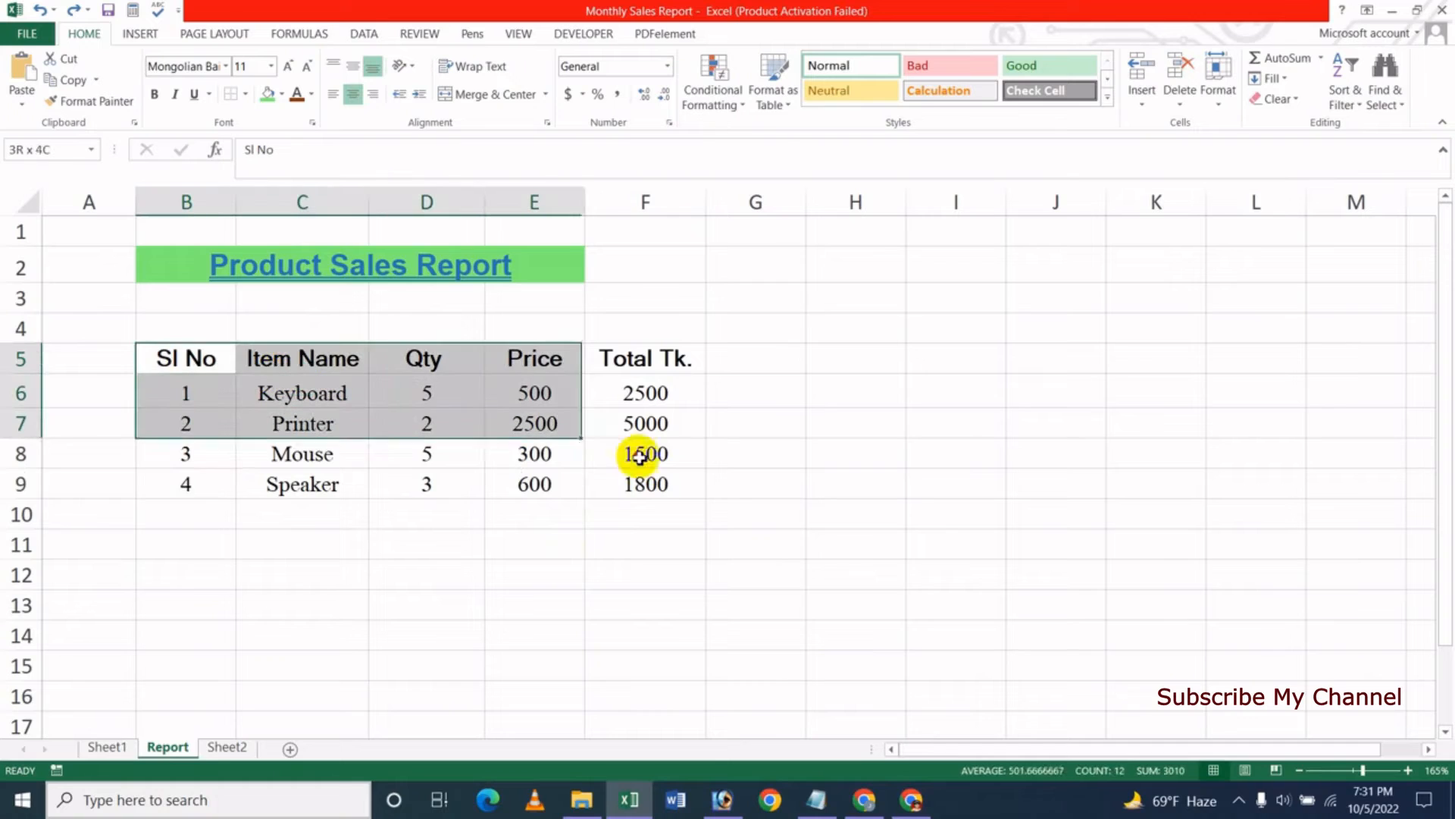
drag(640, 455, 642, 482)
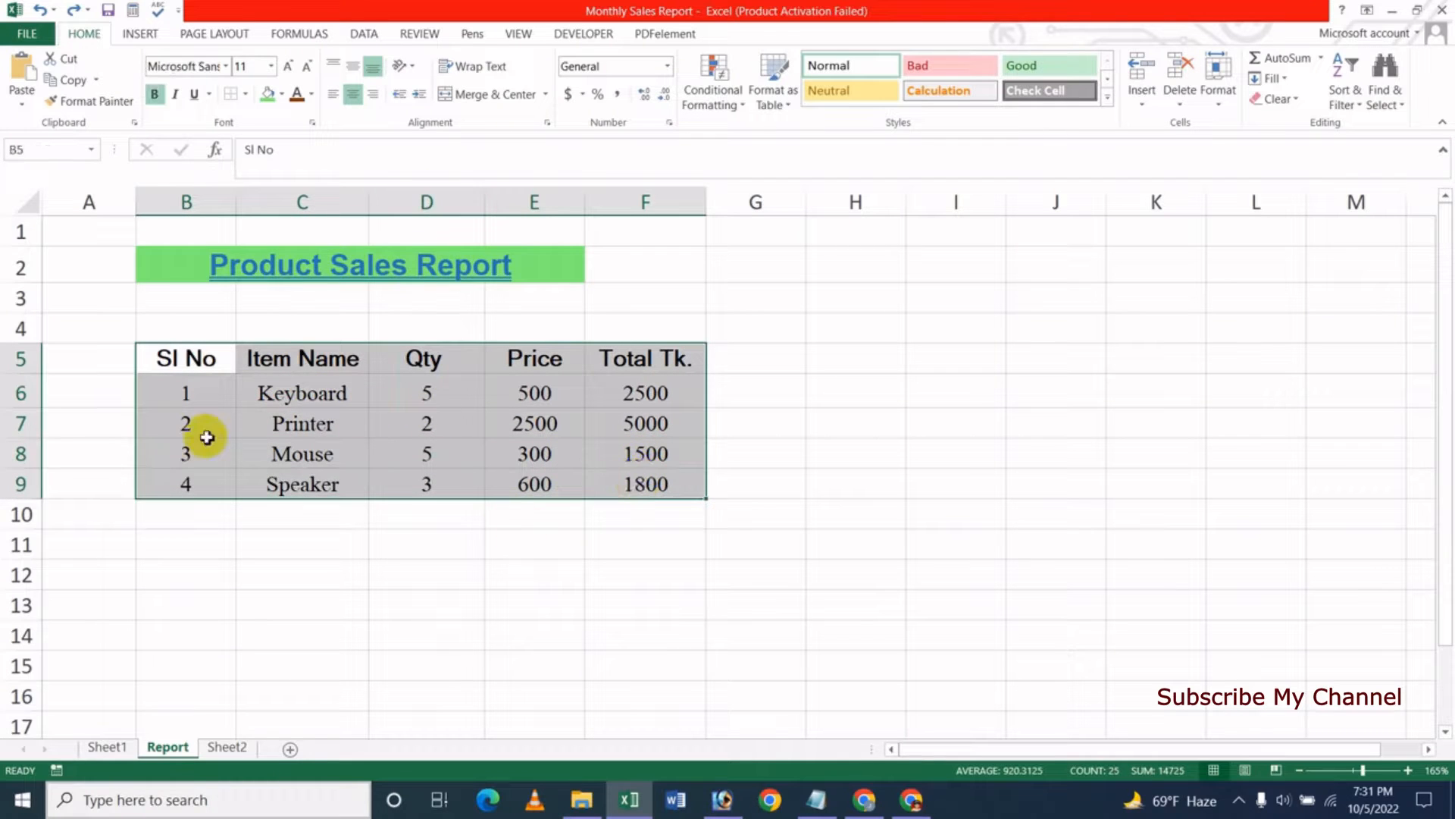
click(788, 445)
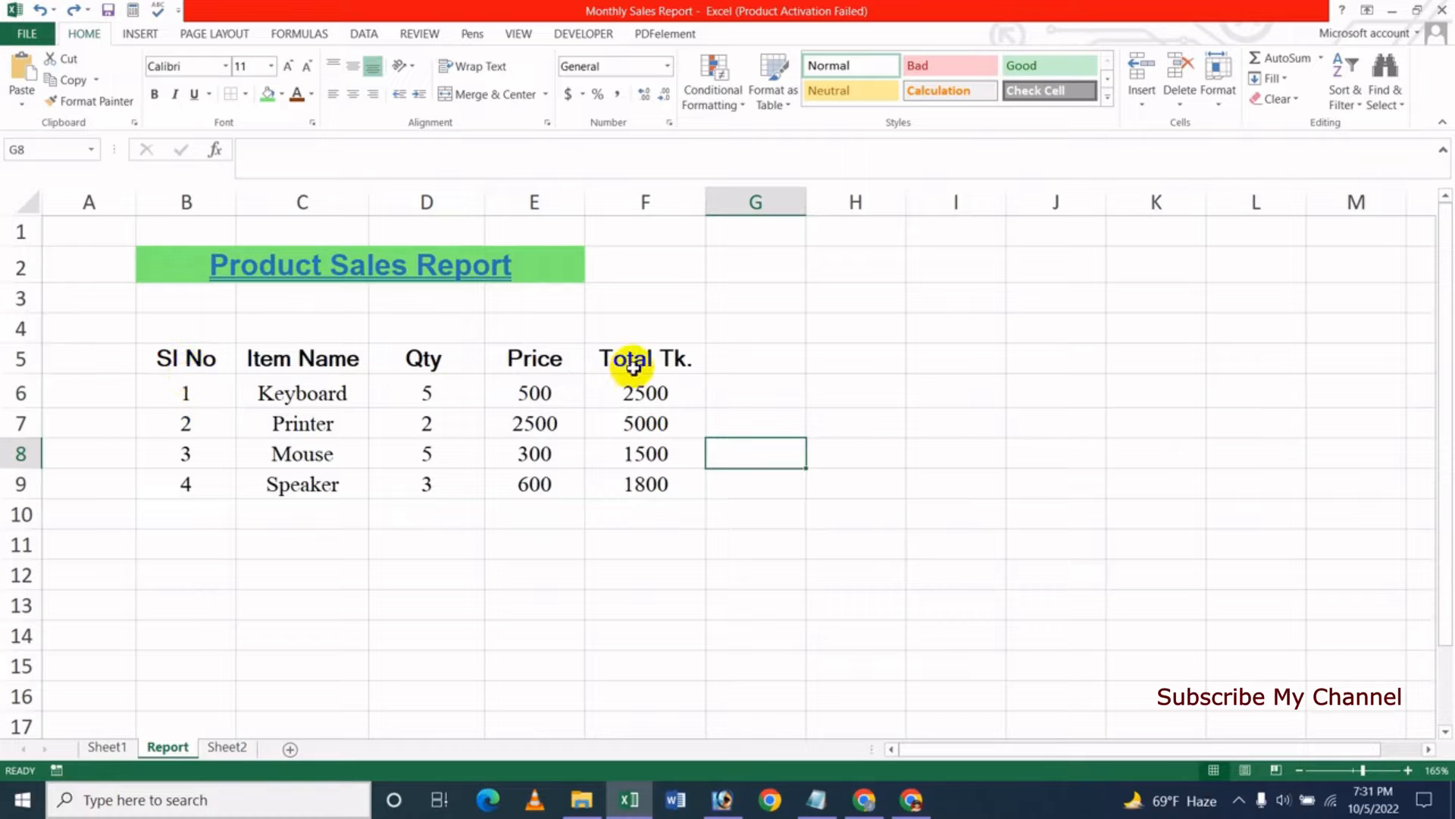
drag(160, 356, 599, 493)
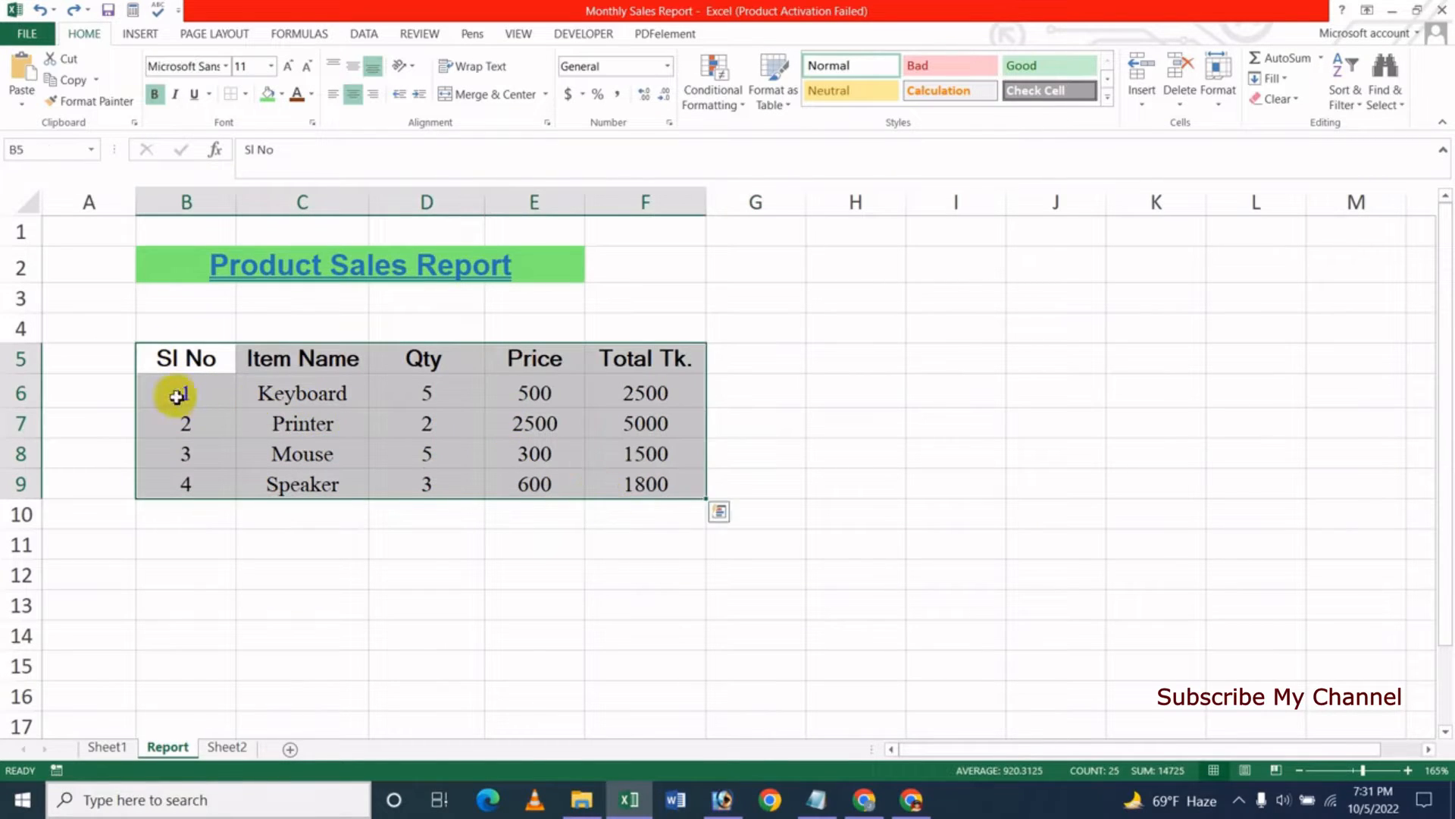
click(334, 95)
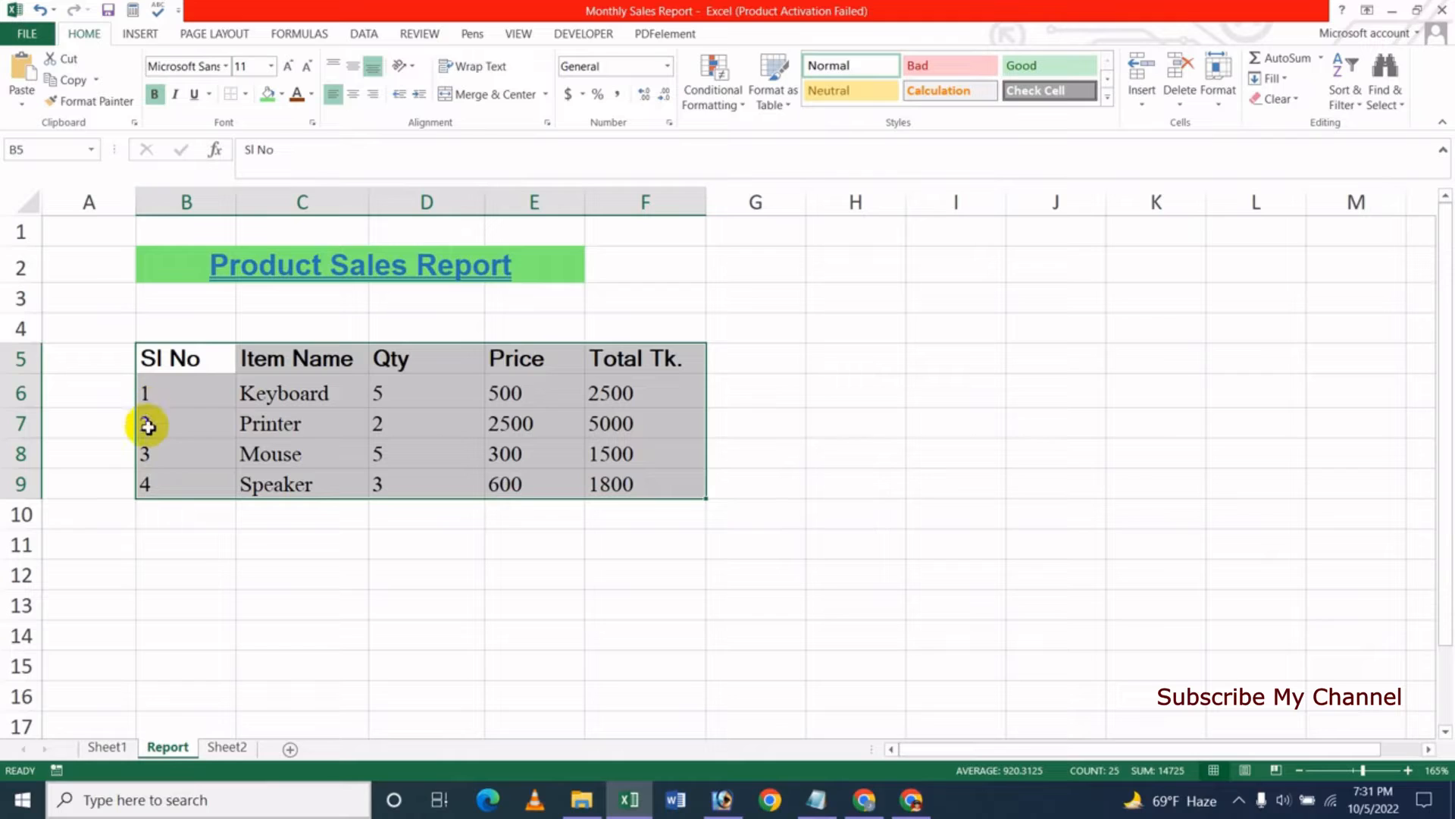
click(373, 96)
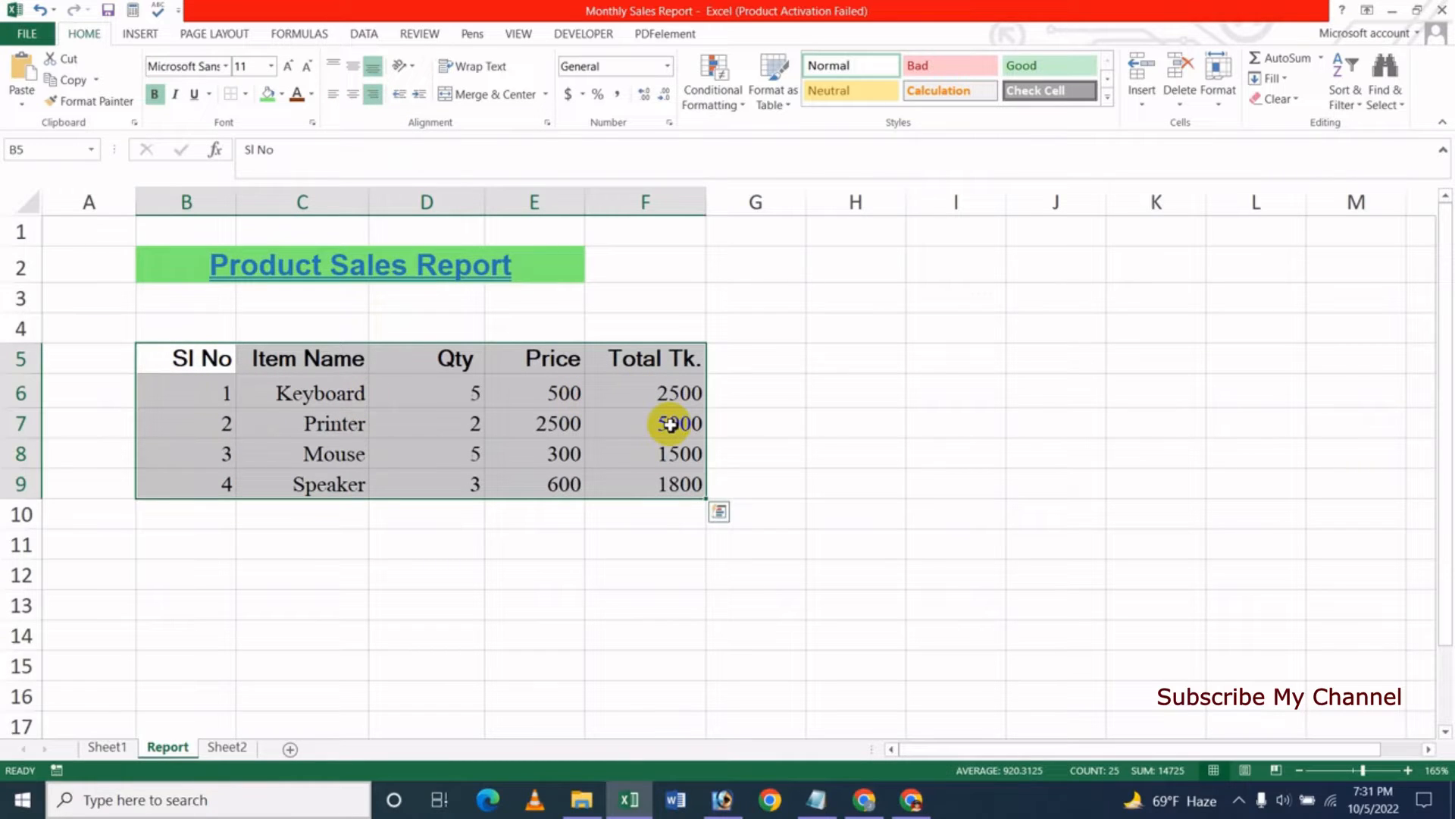
click(351, 99)
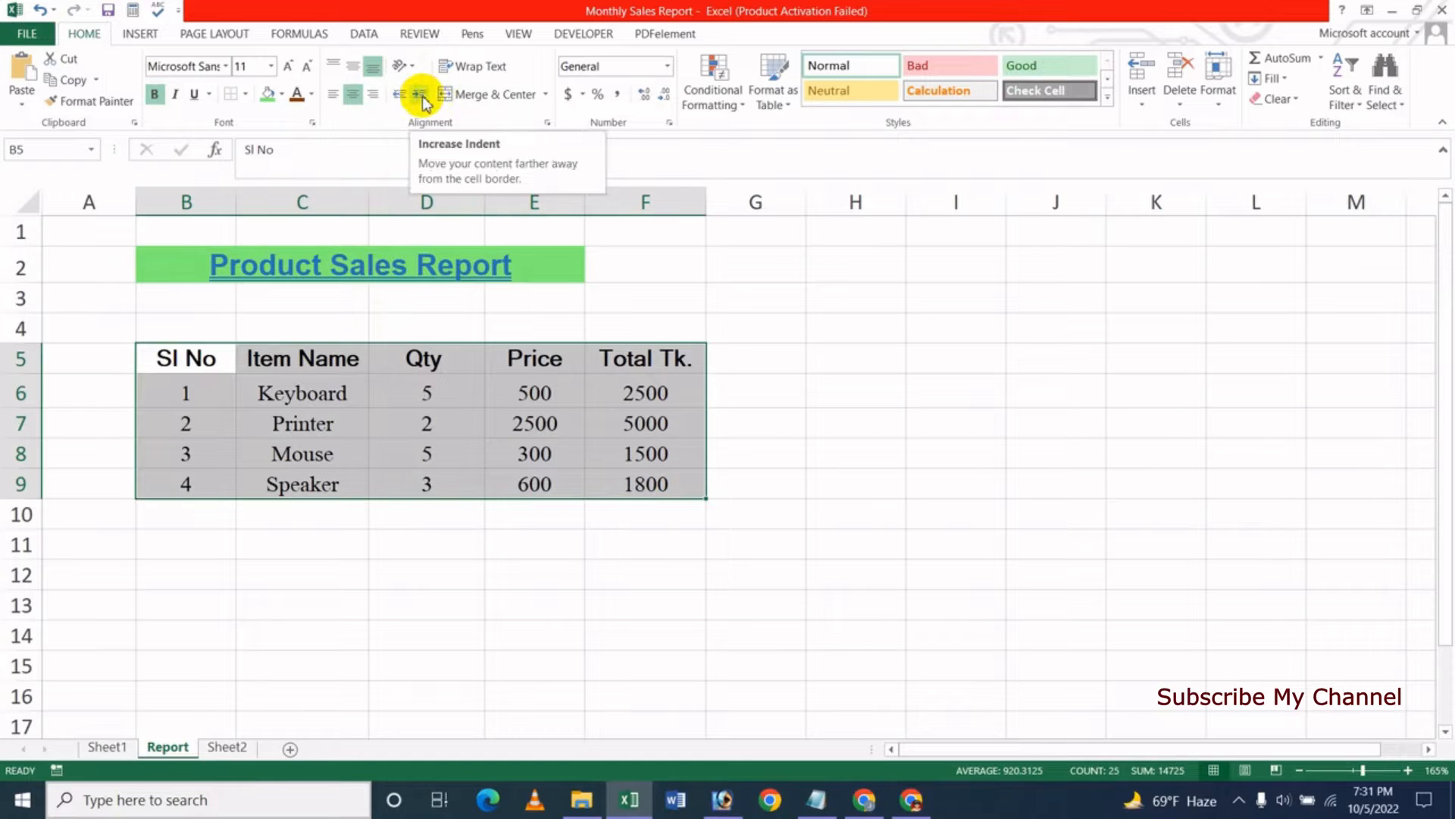
click(598, 554)
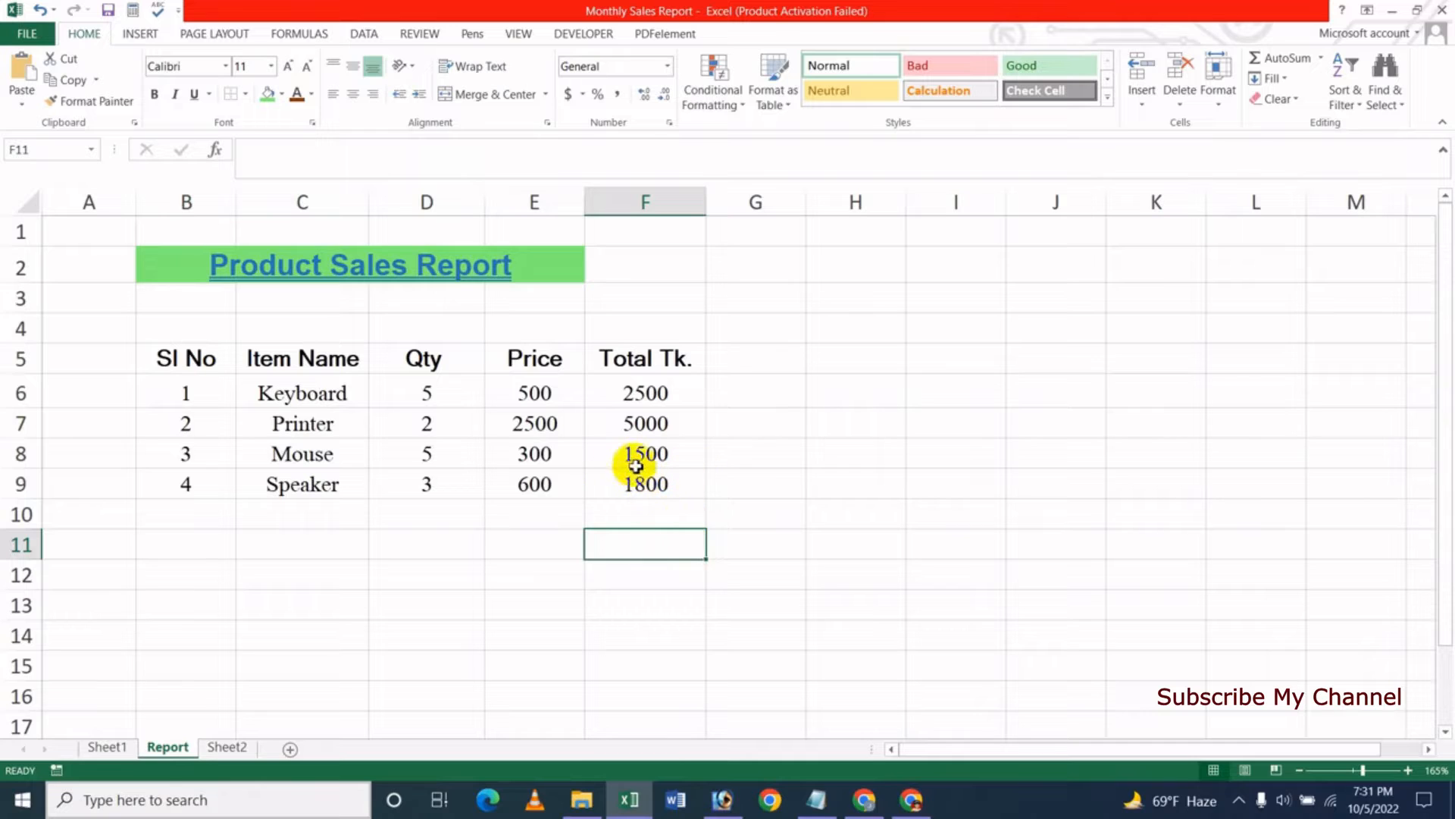
Step: Indent the 1800 total in F9, widen column F, then remove the indent again
click(639, 489)
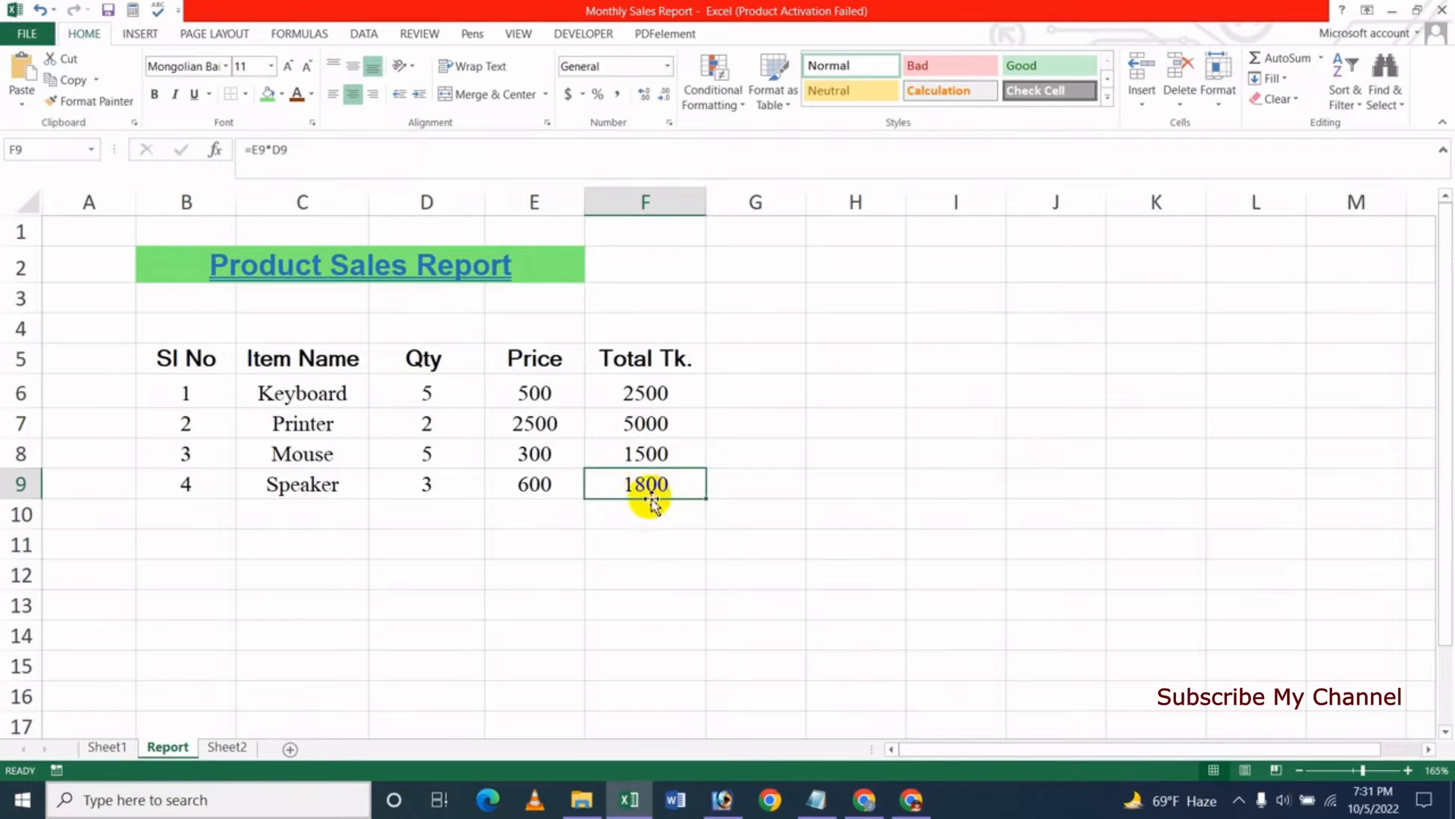
click(421, 97)
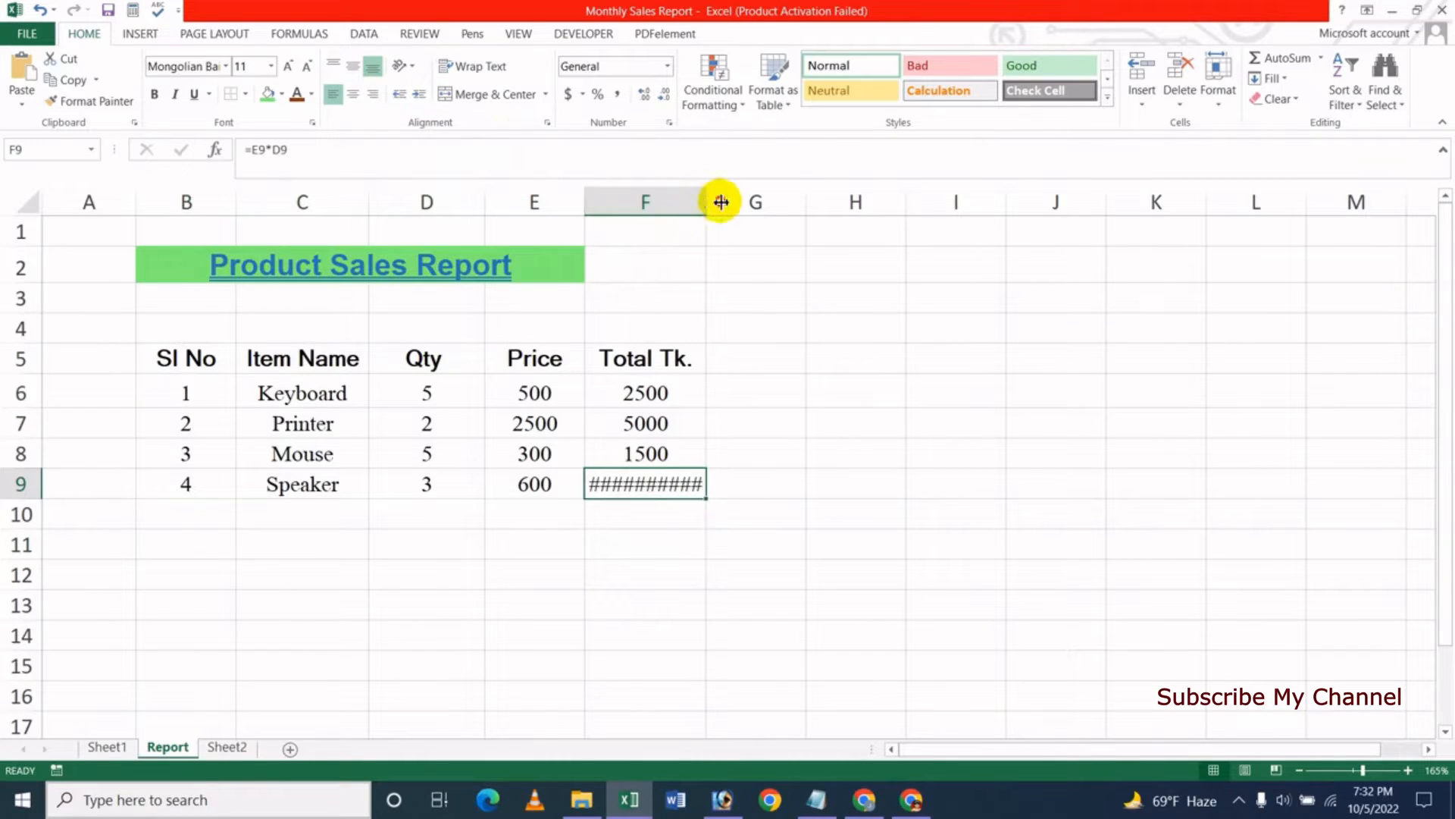
drag(707, 204, 757, 213)
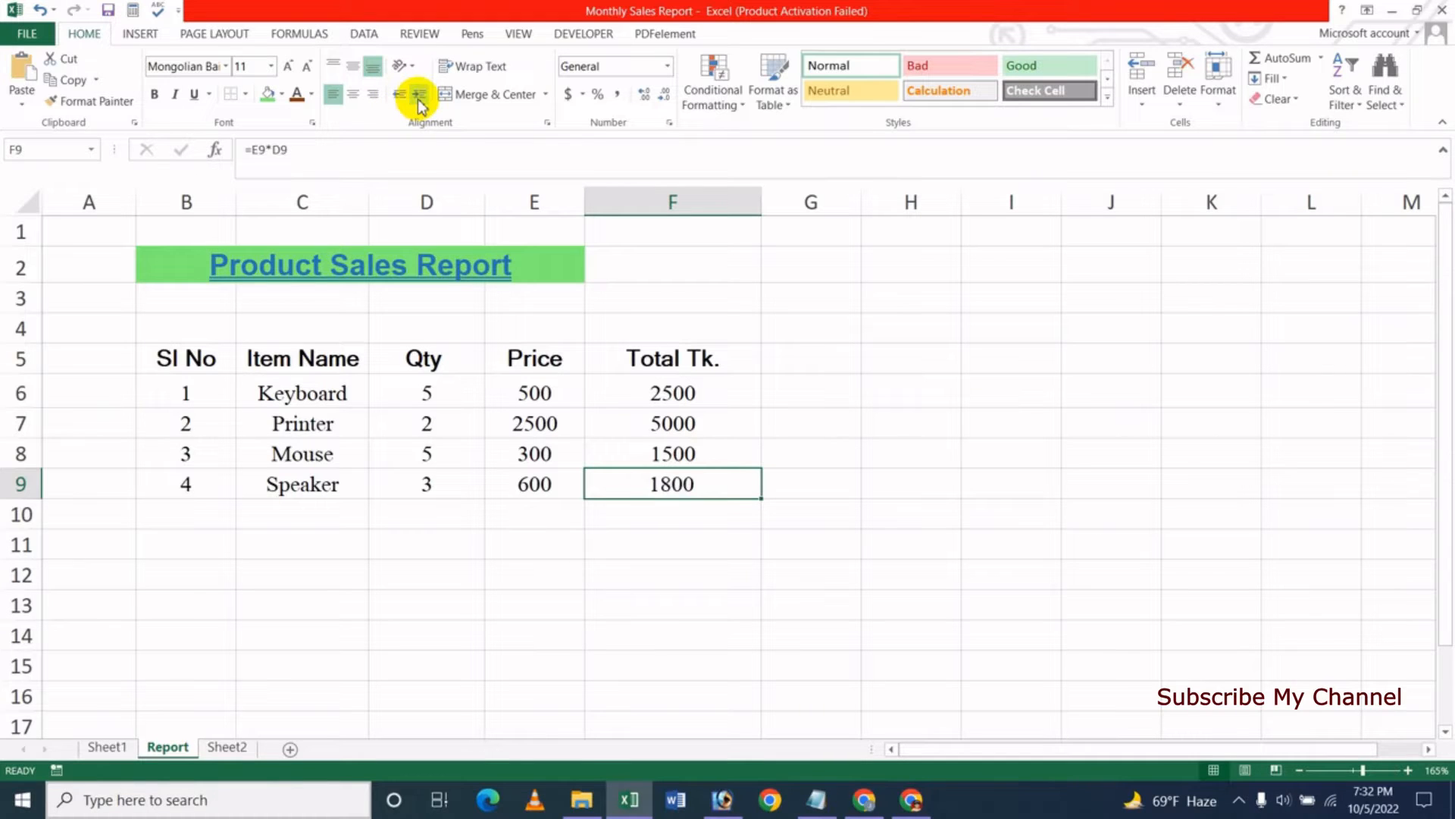
click(399, 97)
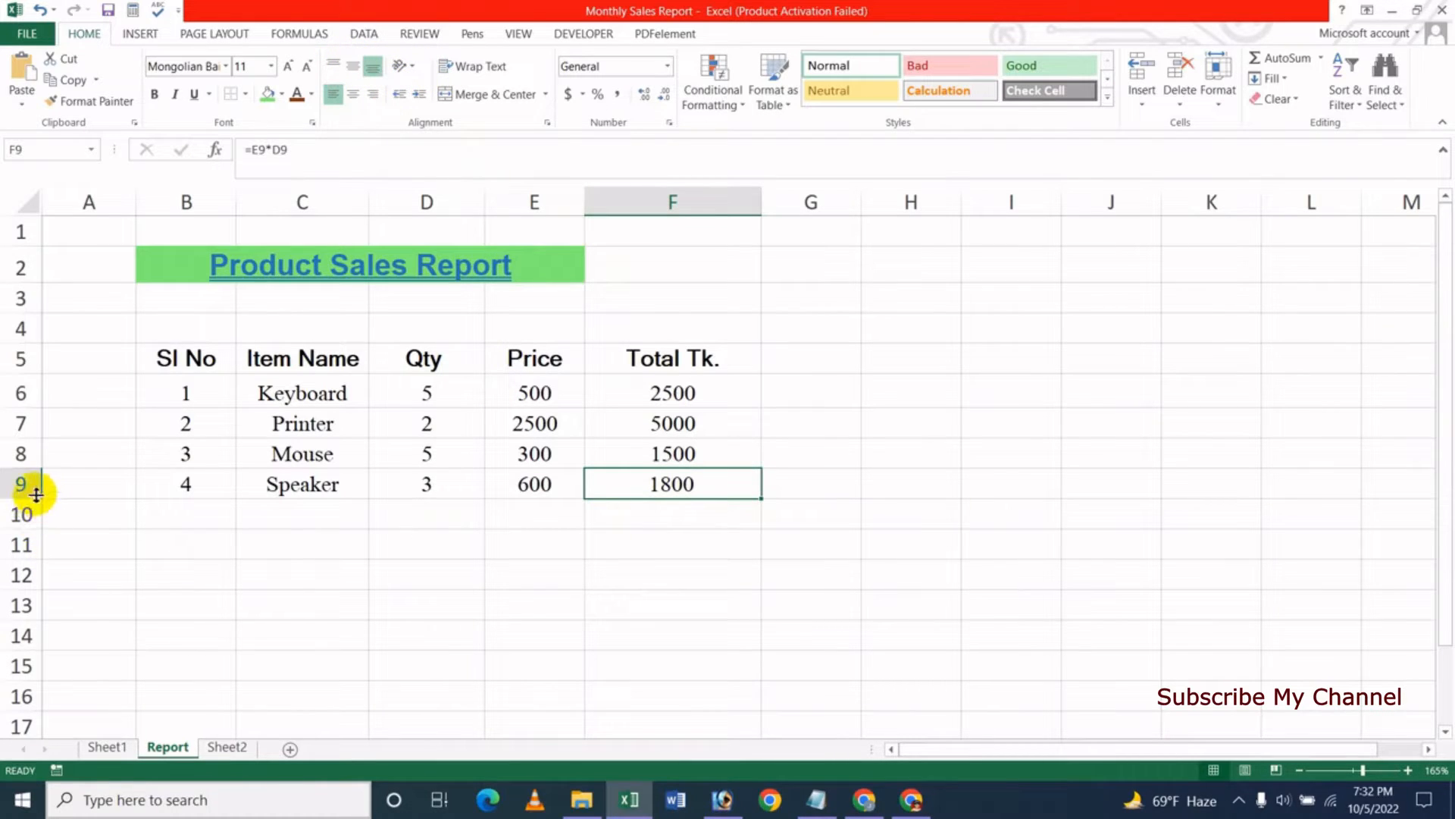
Step: Double row 9's height and vertically centre the Speaker values in B9:F9
drag(34, 498, 33, 534)
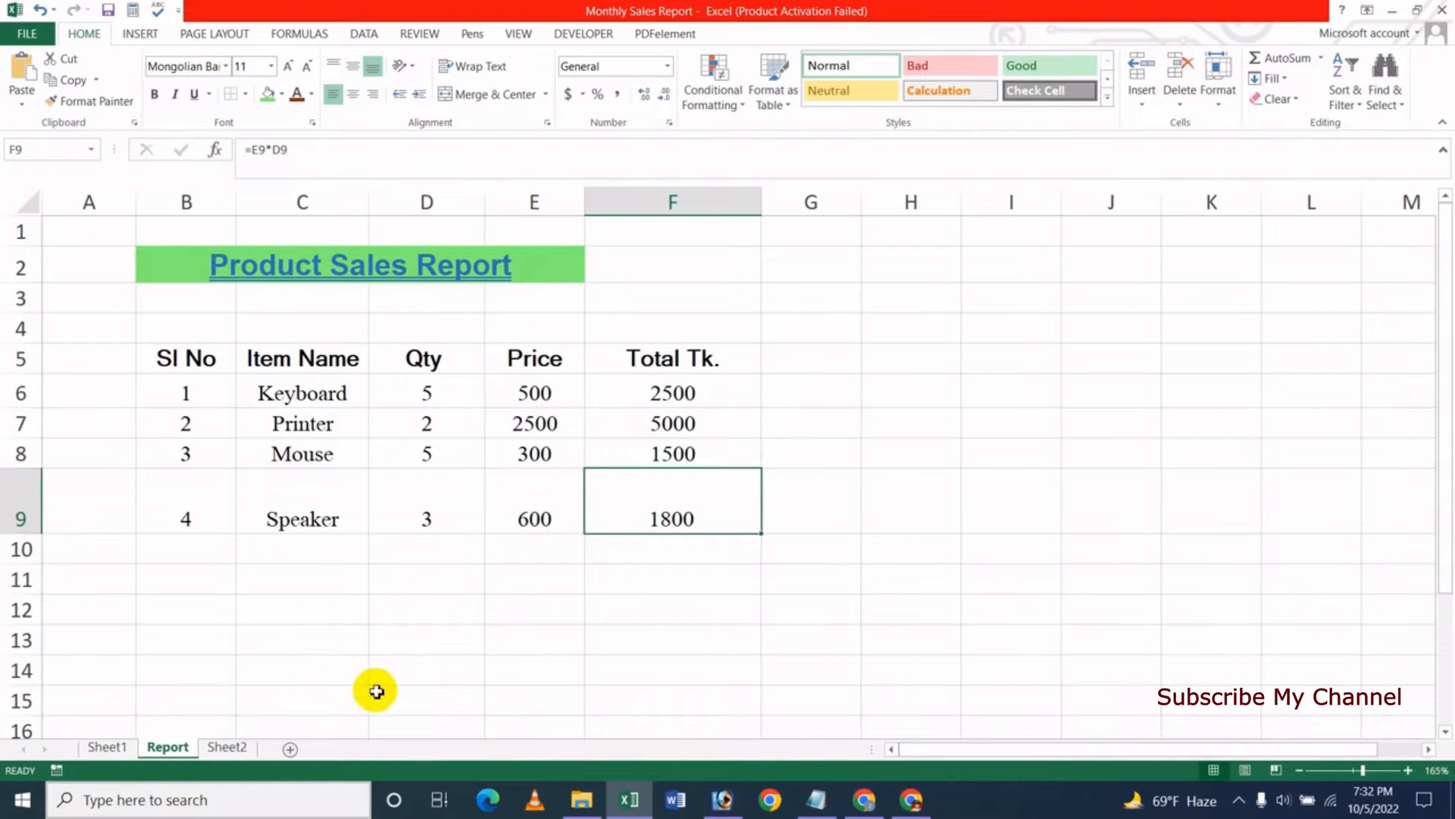
click(351, 582)
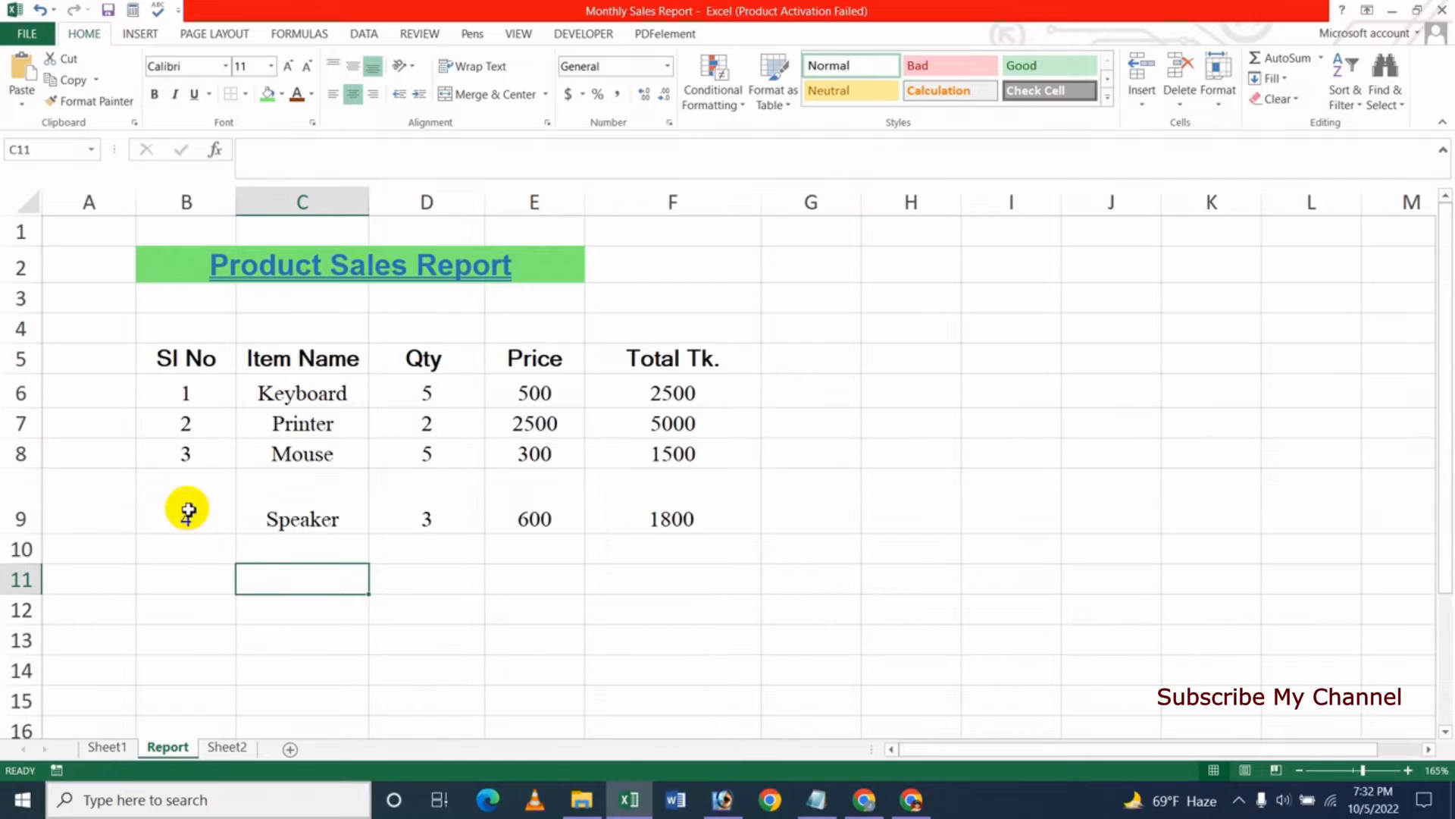
drag(187, 509, 603, 523)
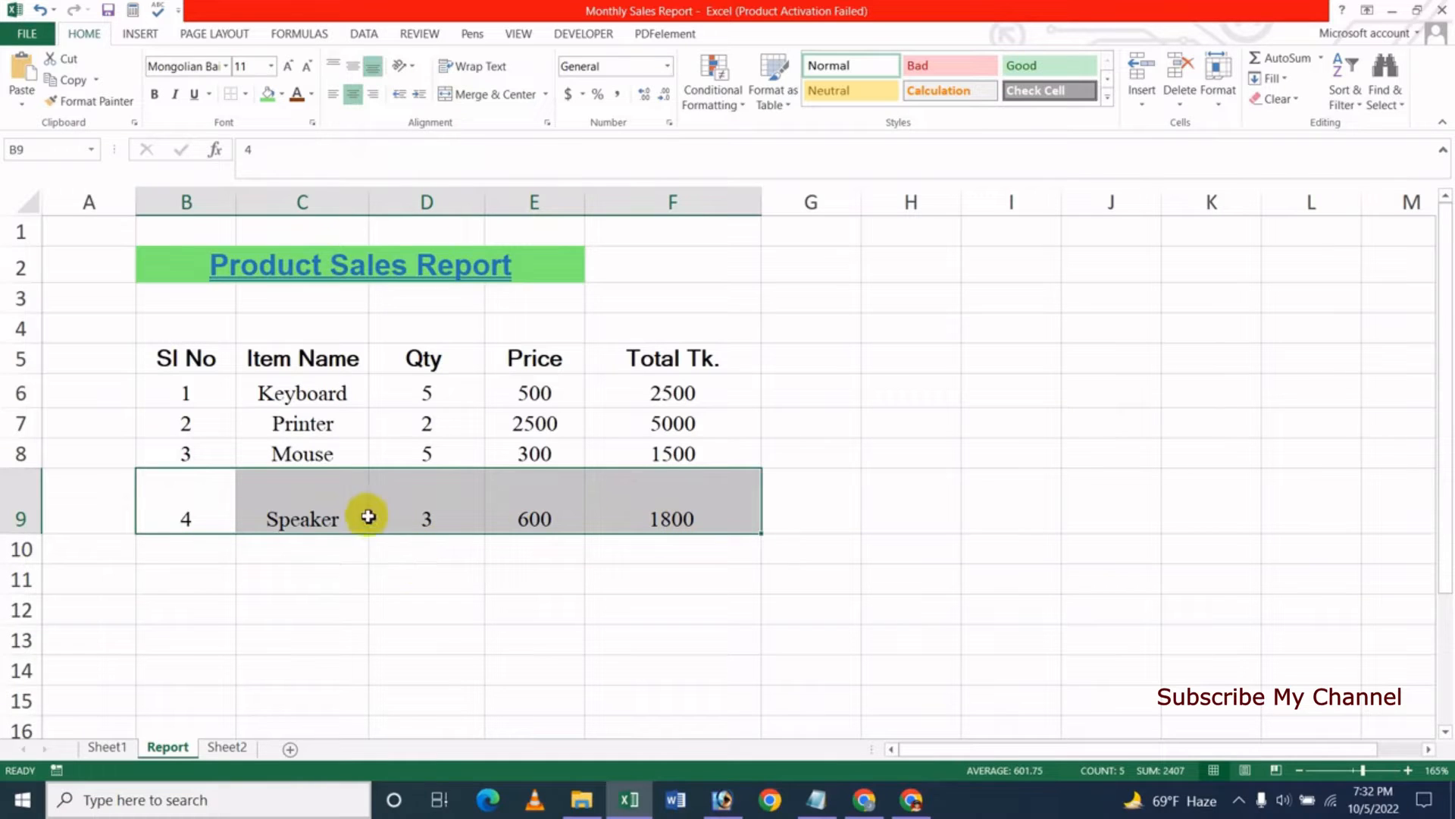
click(351, 70)
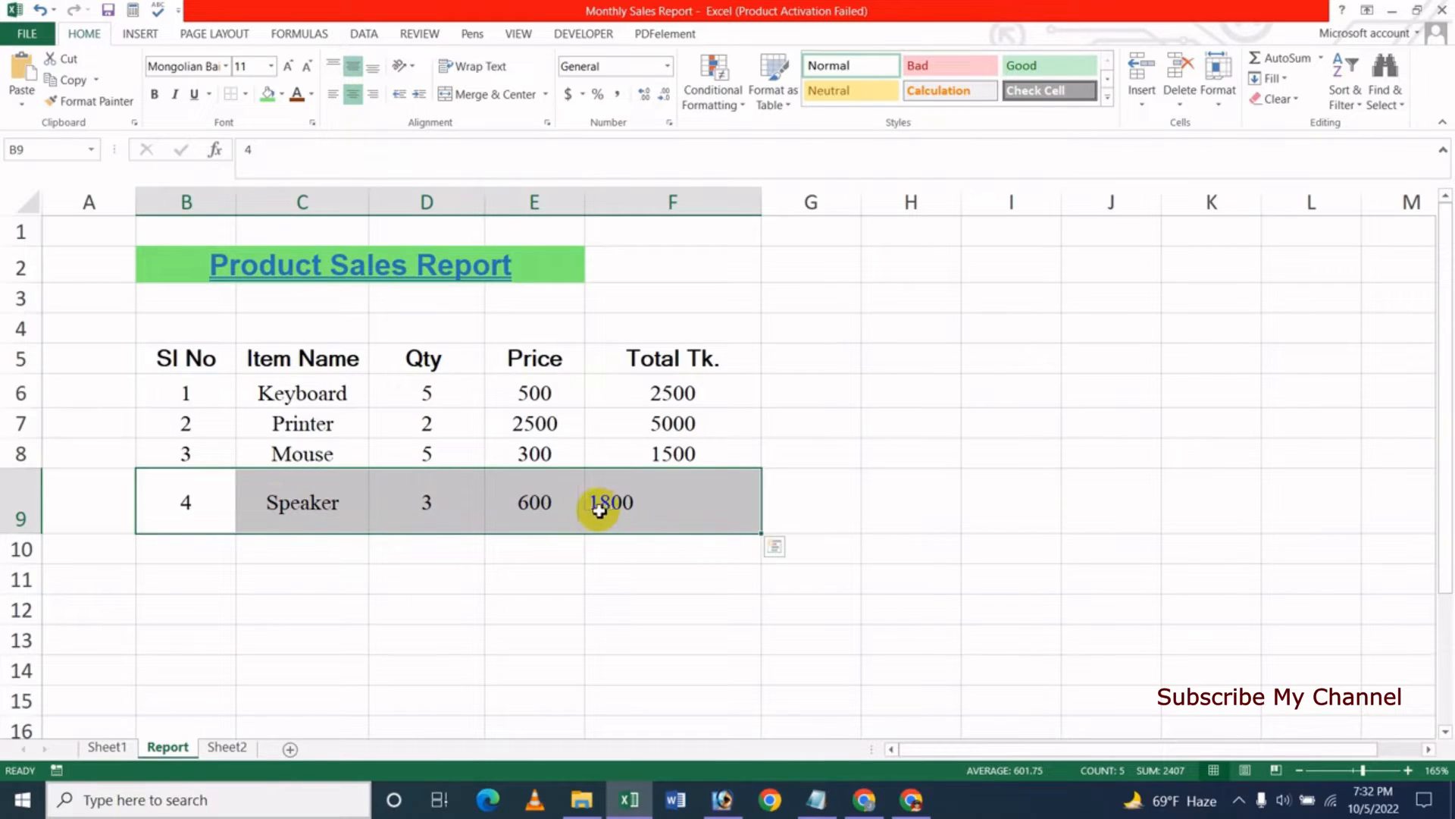
click(404, 585)
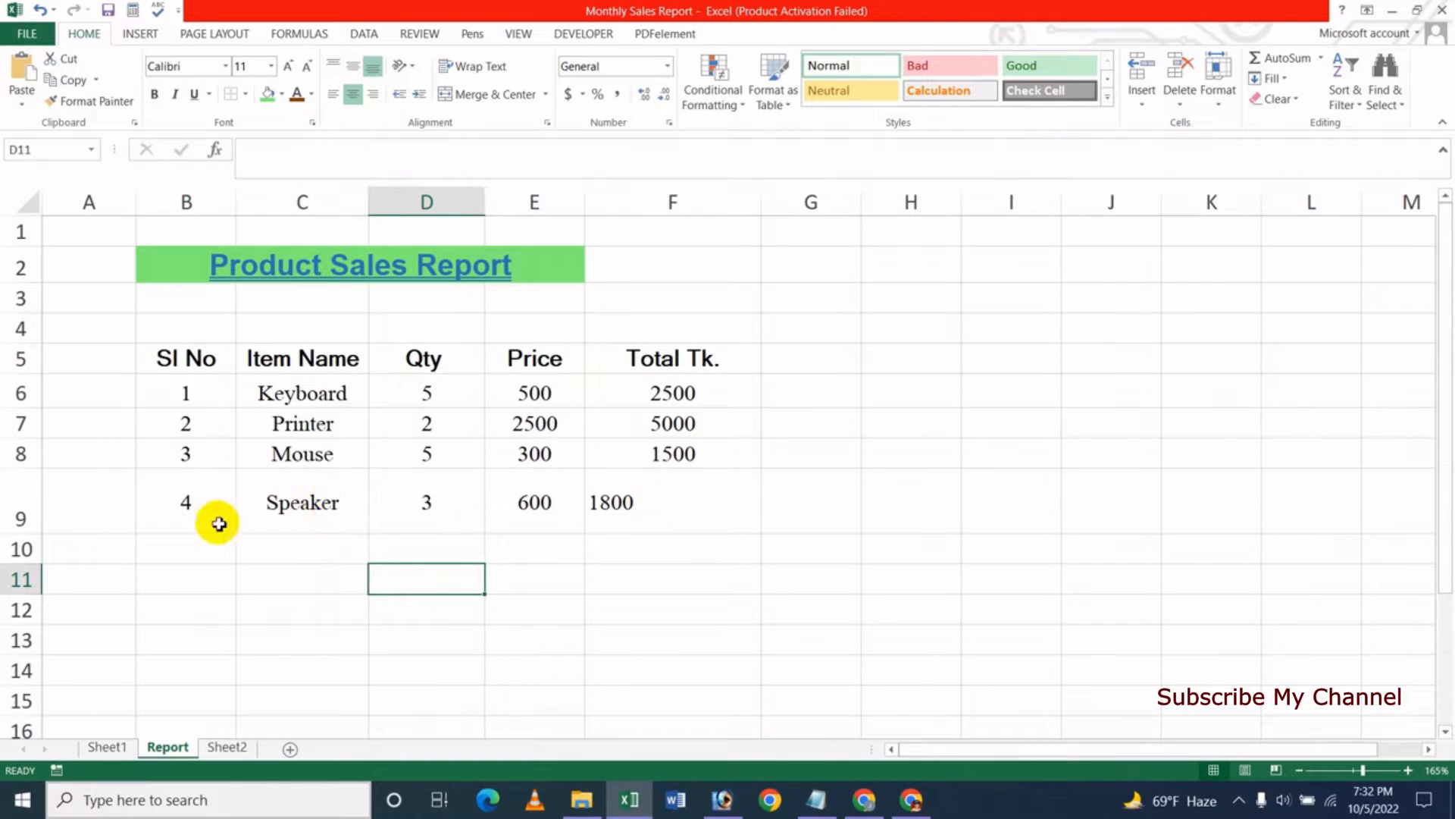
drag(189, 504, 666, 503)
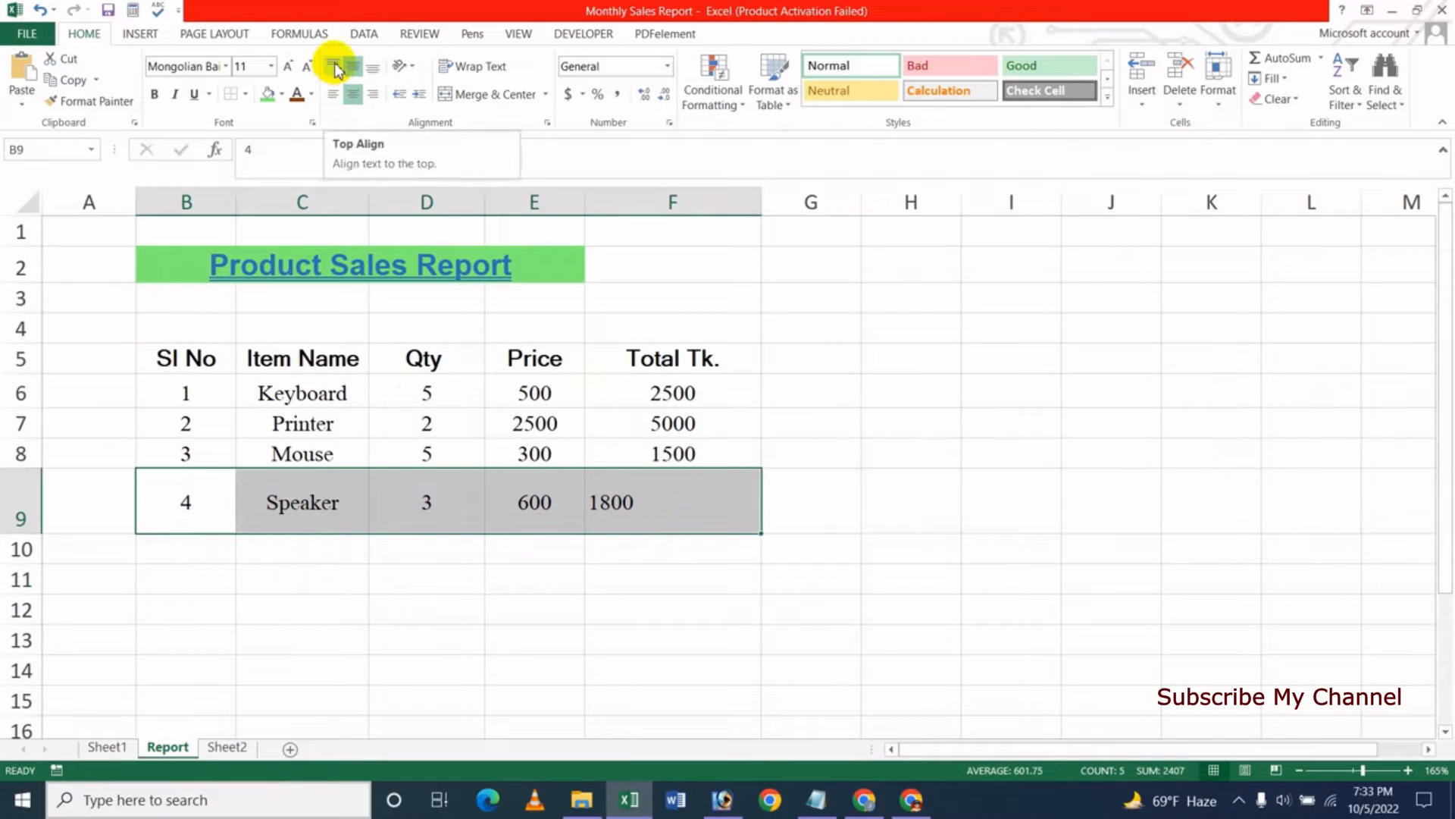
Step: Try top and left alignment on B9:F9, then settle on Center and Middle Align
click(334, 68)
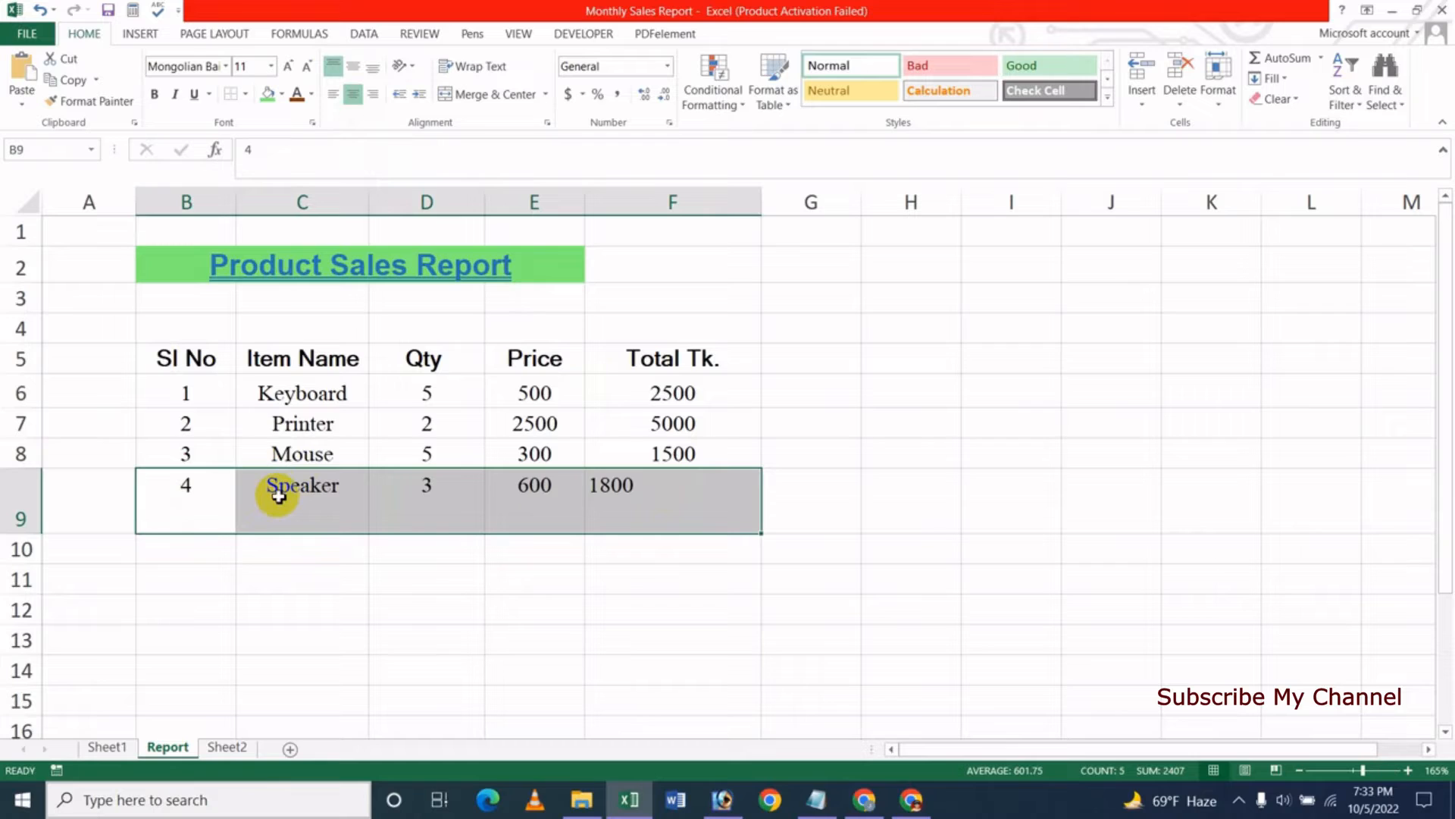
click(334, 95)
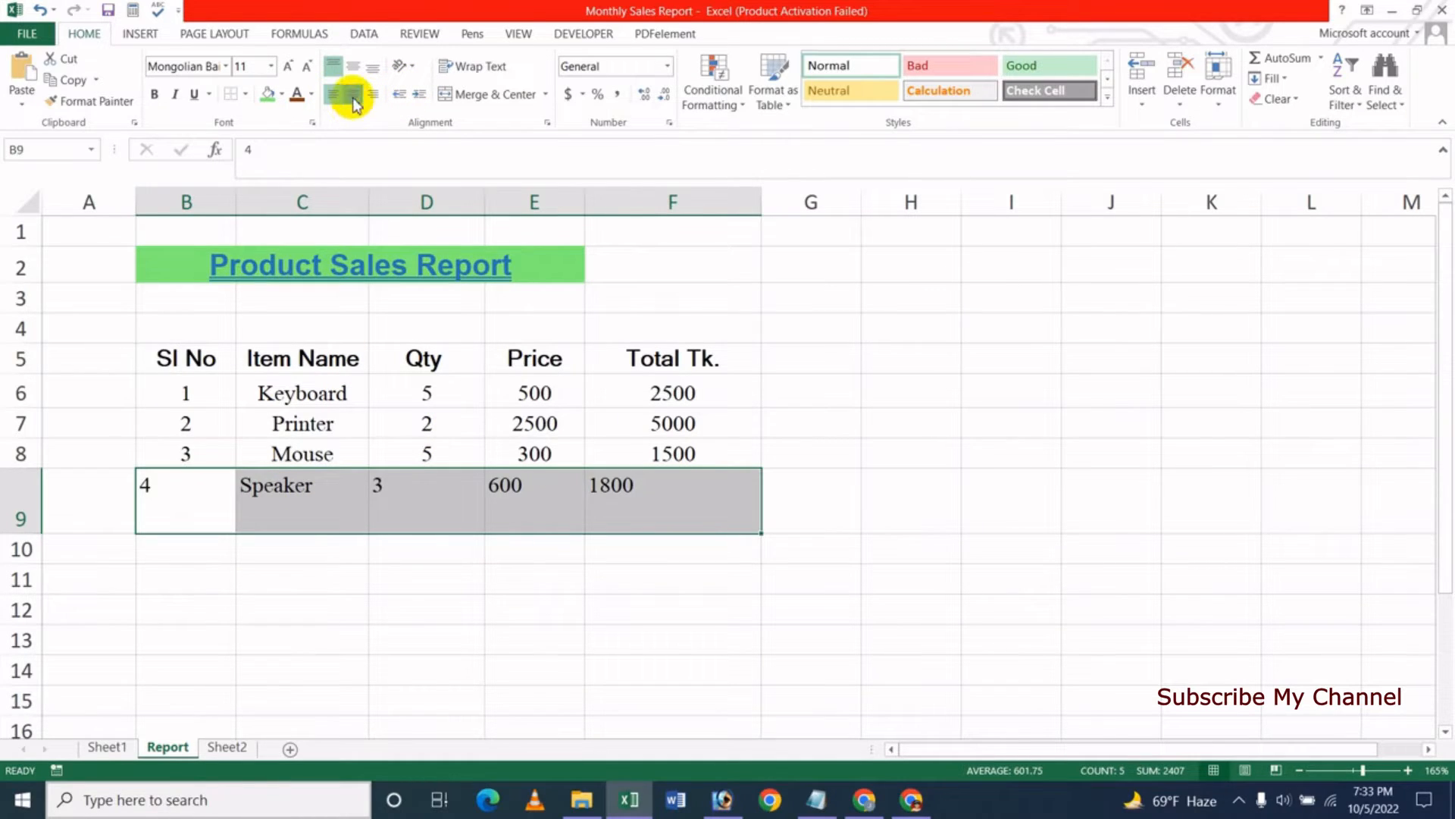
click(354, 95)
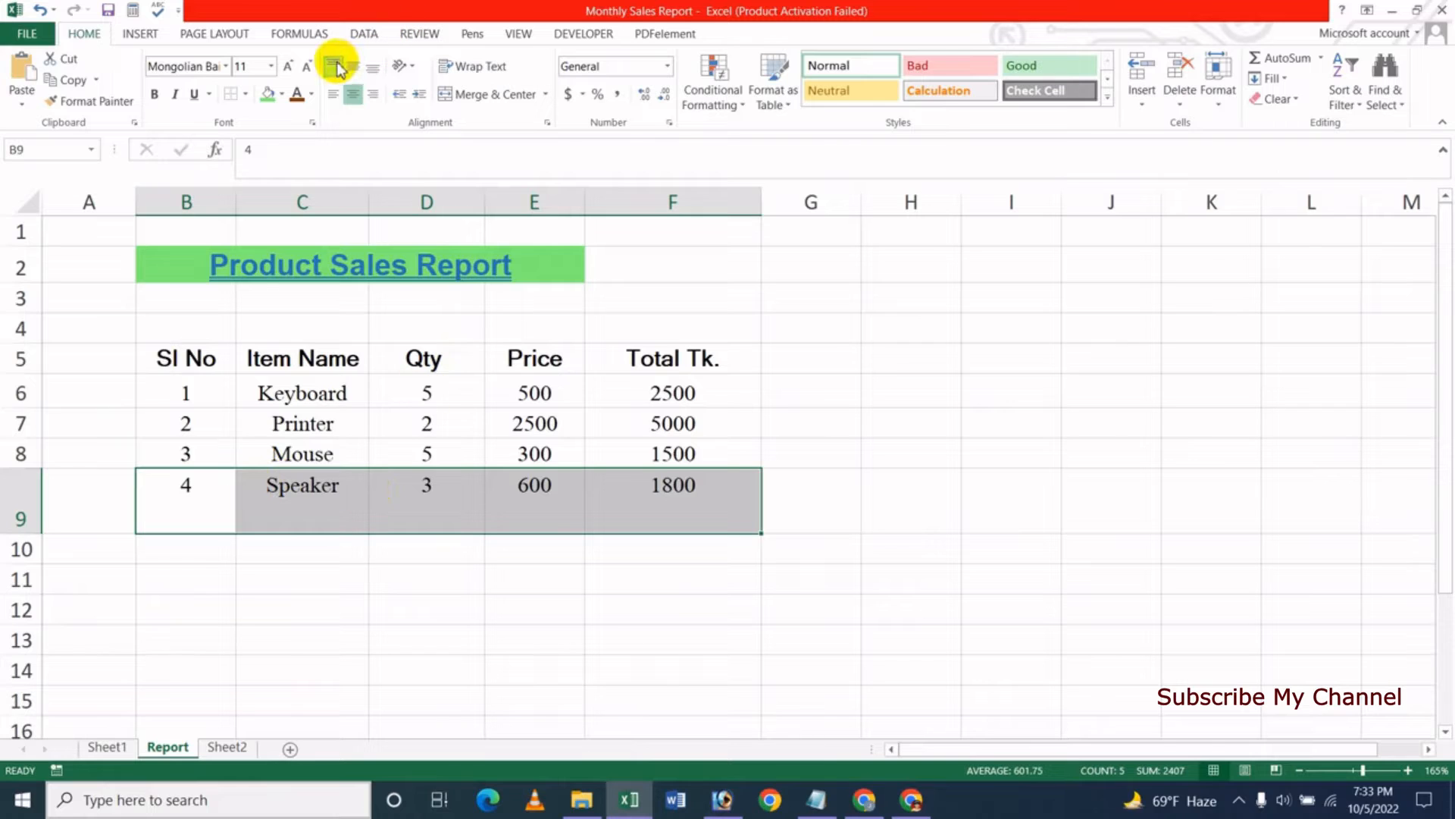
click(352, 68)
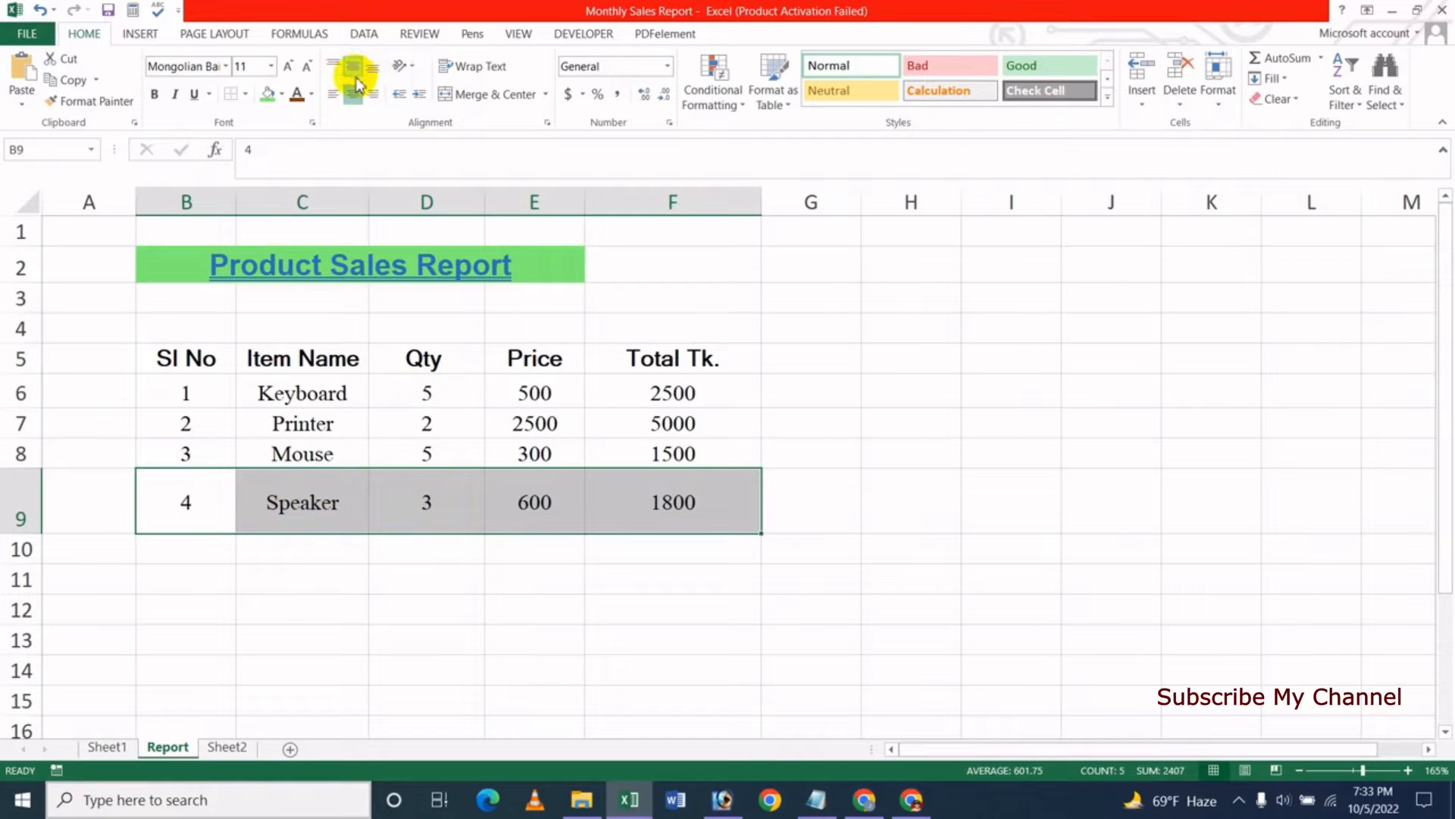
Step: Try Angle Clockwise, Angle Counterclockwise and Vertical Text orientations on row 9's values
click(413, 68)
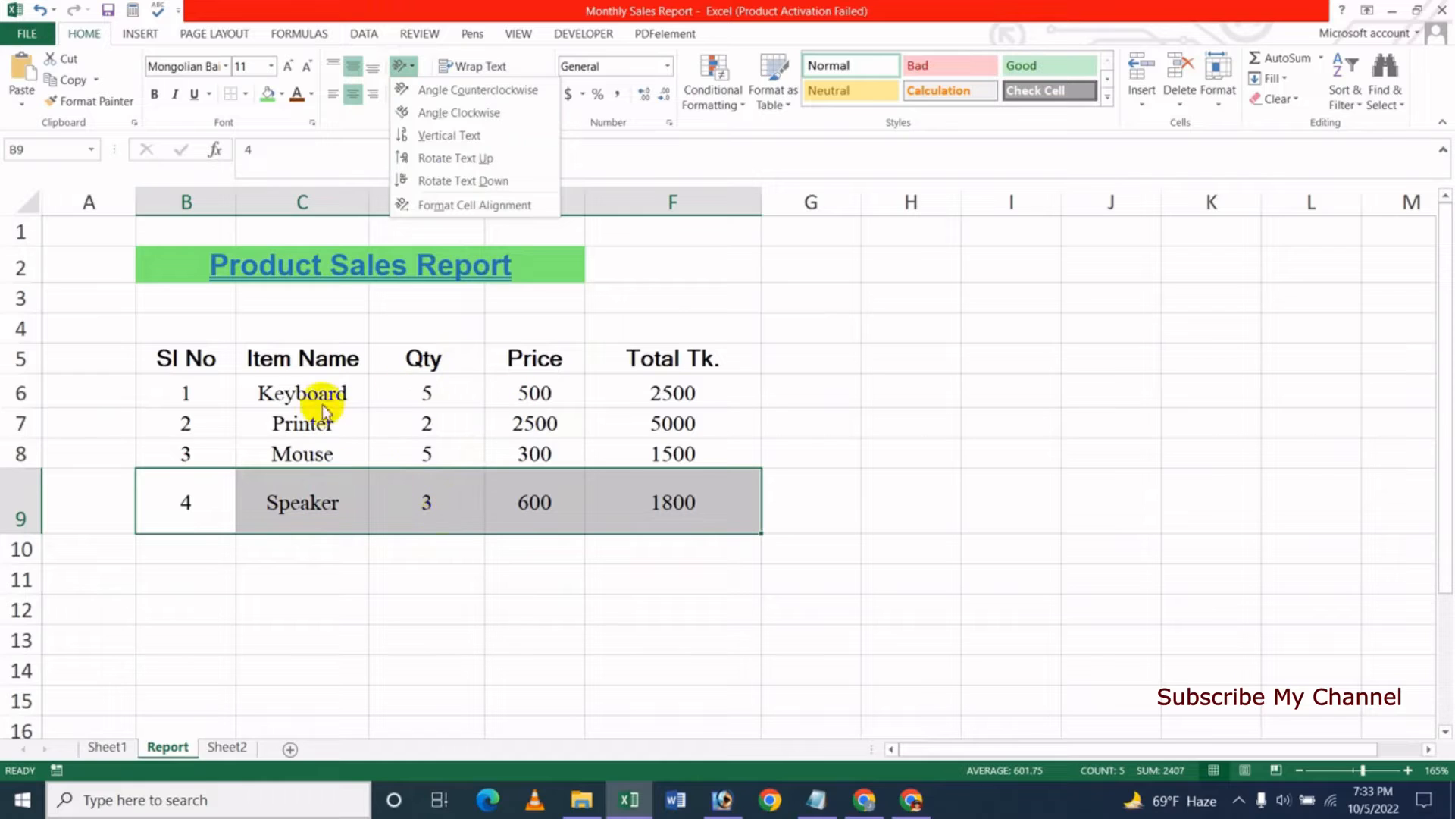
click(445, 115)
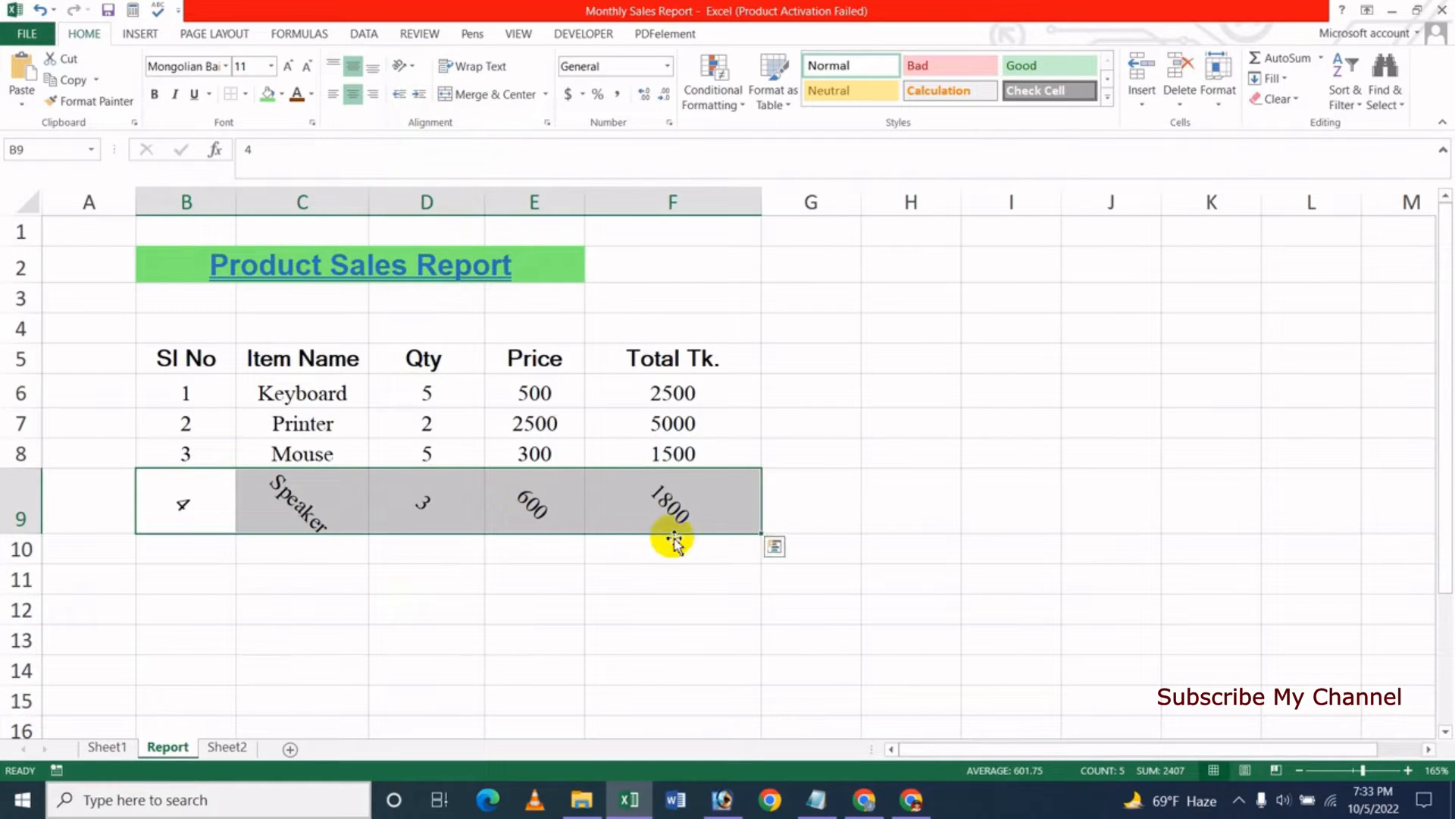
click(410, 72)
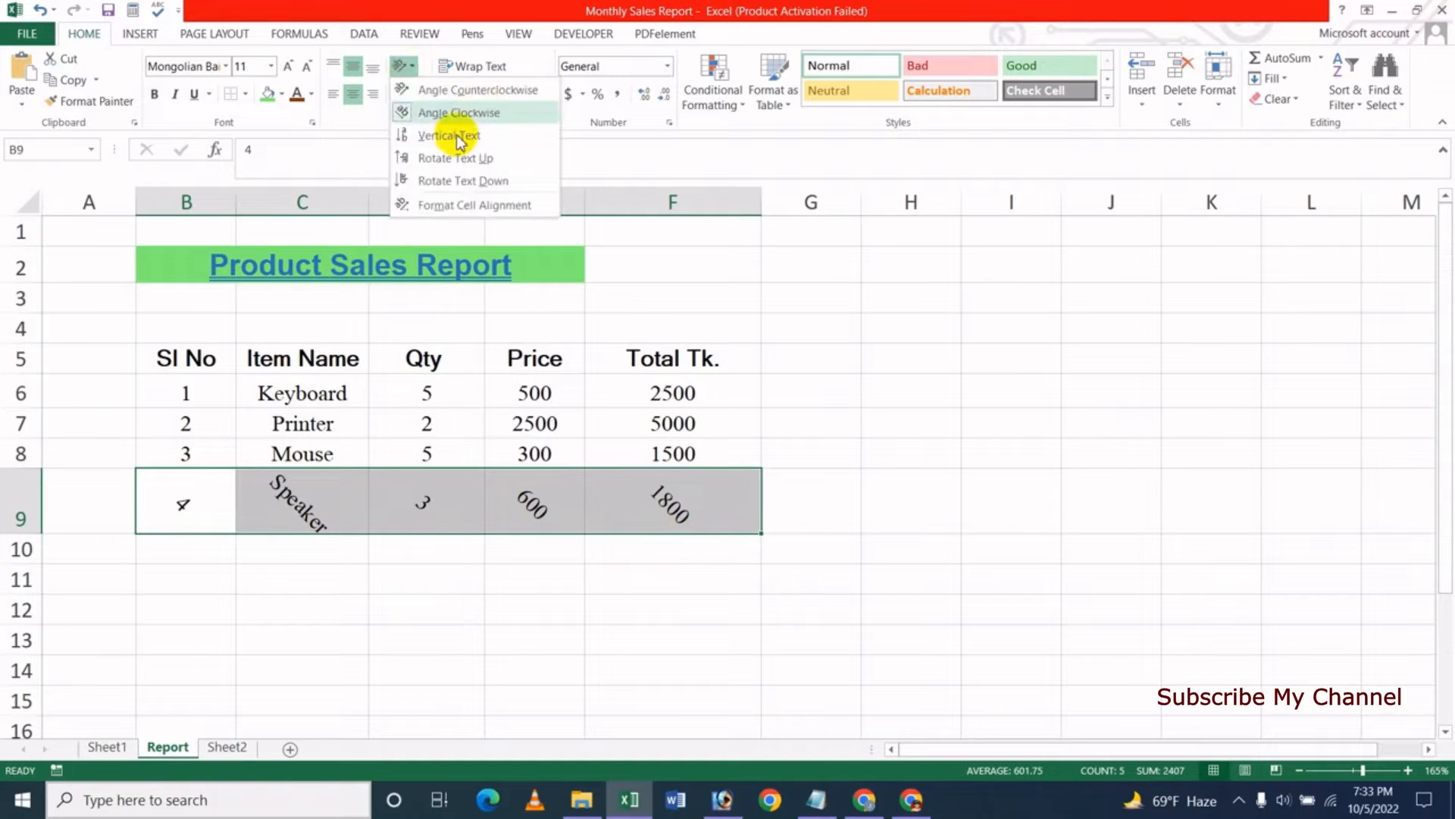
click(462, 90)
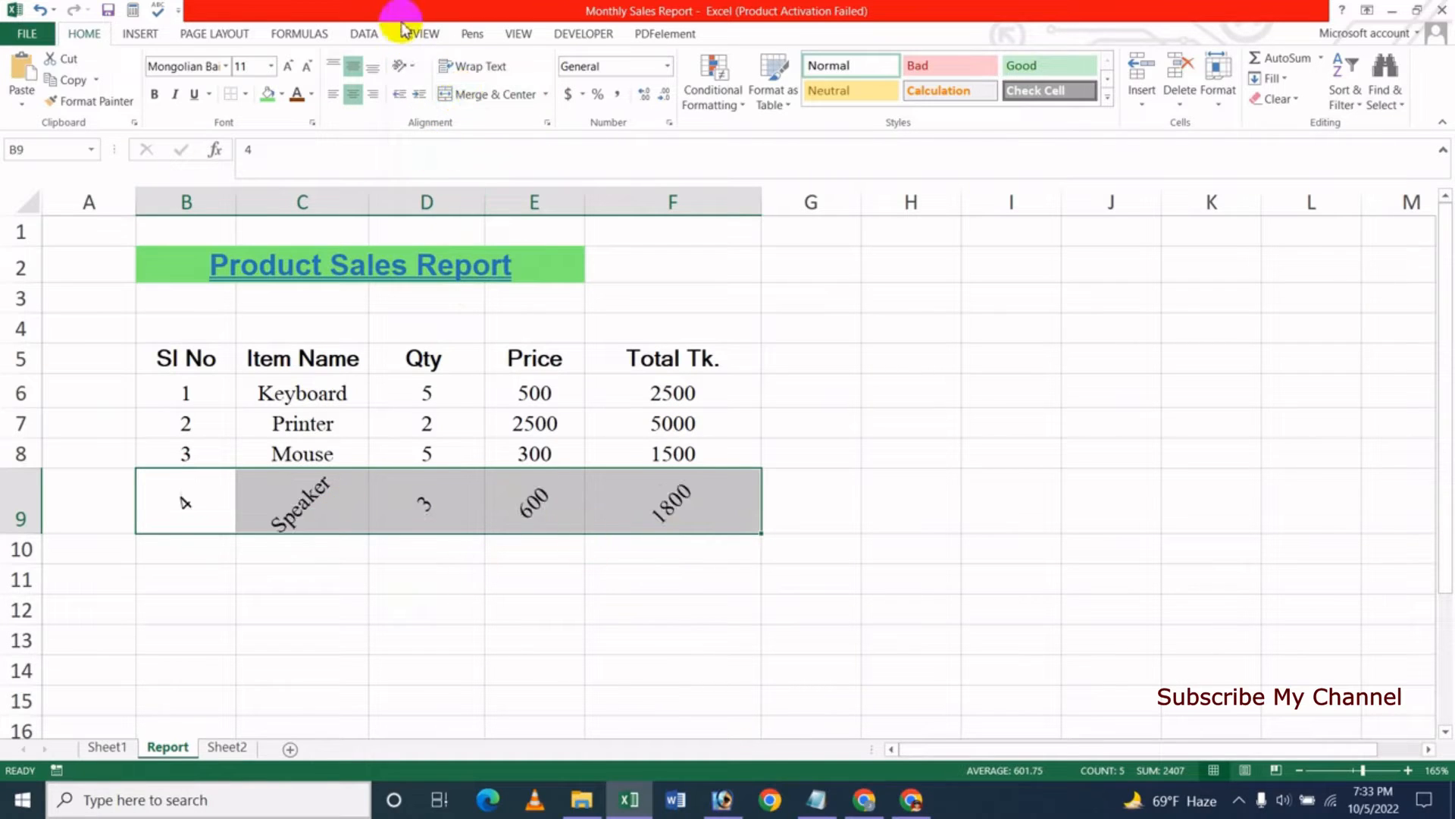
click(417, 72)
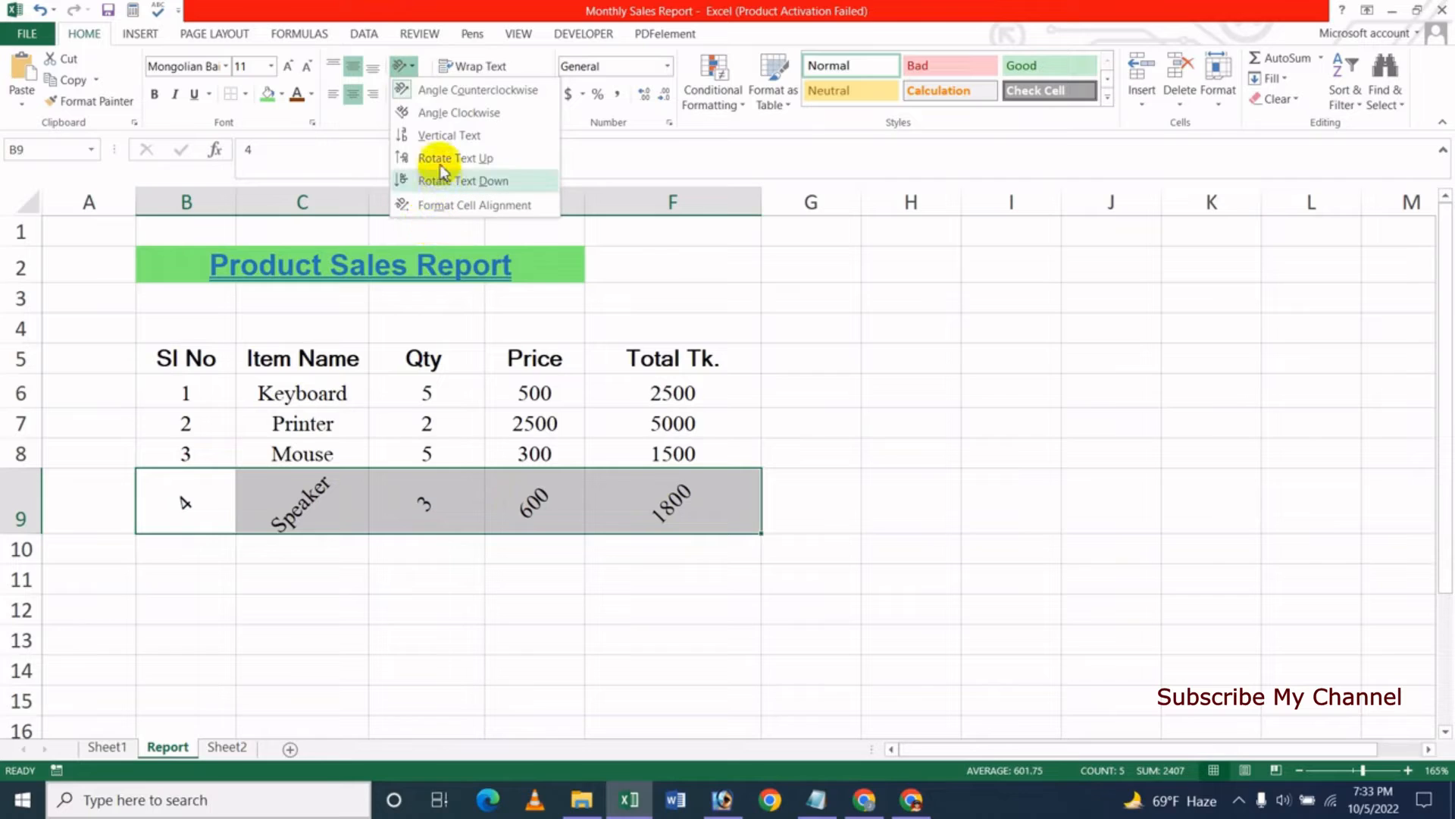
click(487, 143)
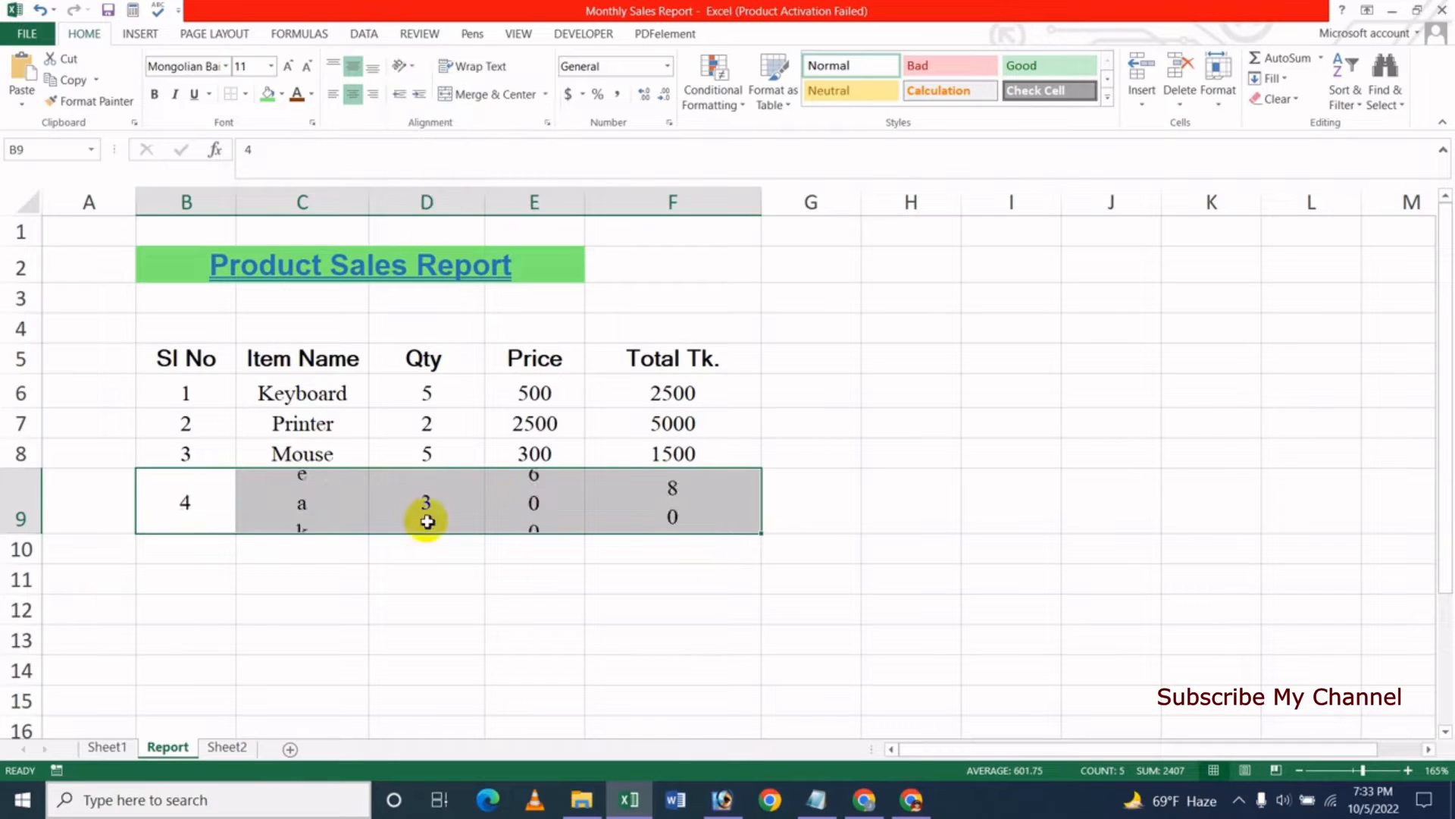
Step: Rotate row 9's values up, then down, and bring up Format Cell Alignment
click(416, 72)
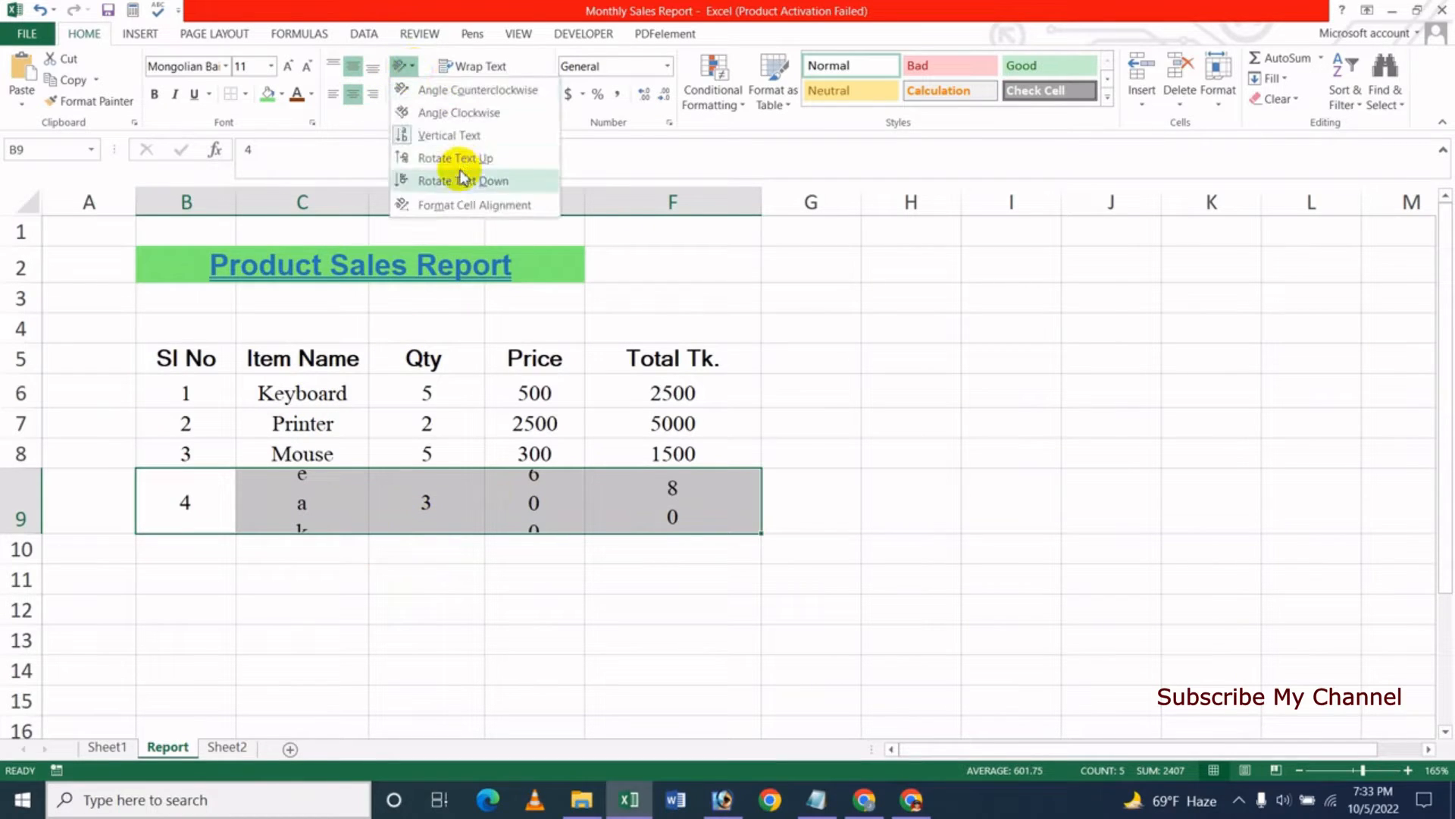
click(455, 157)
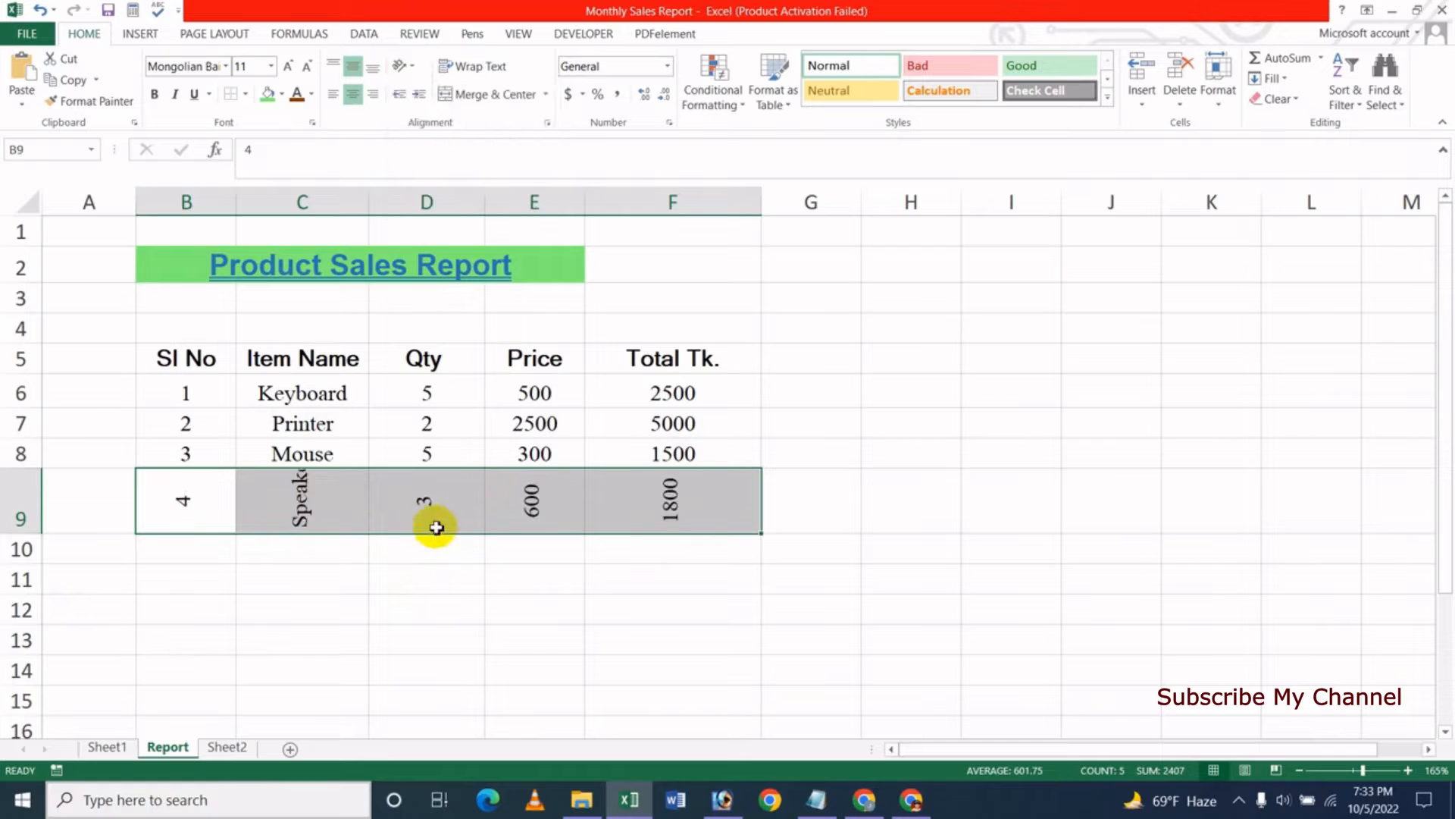
click(417, 72)
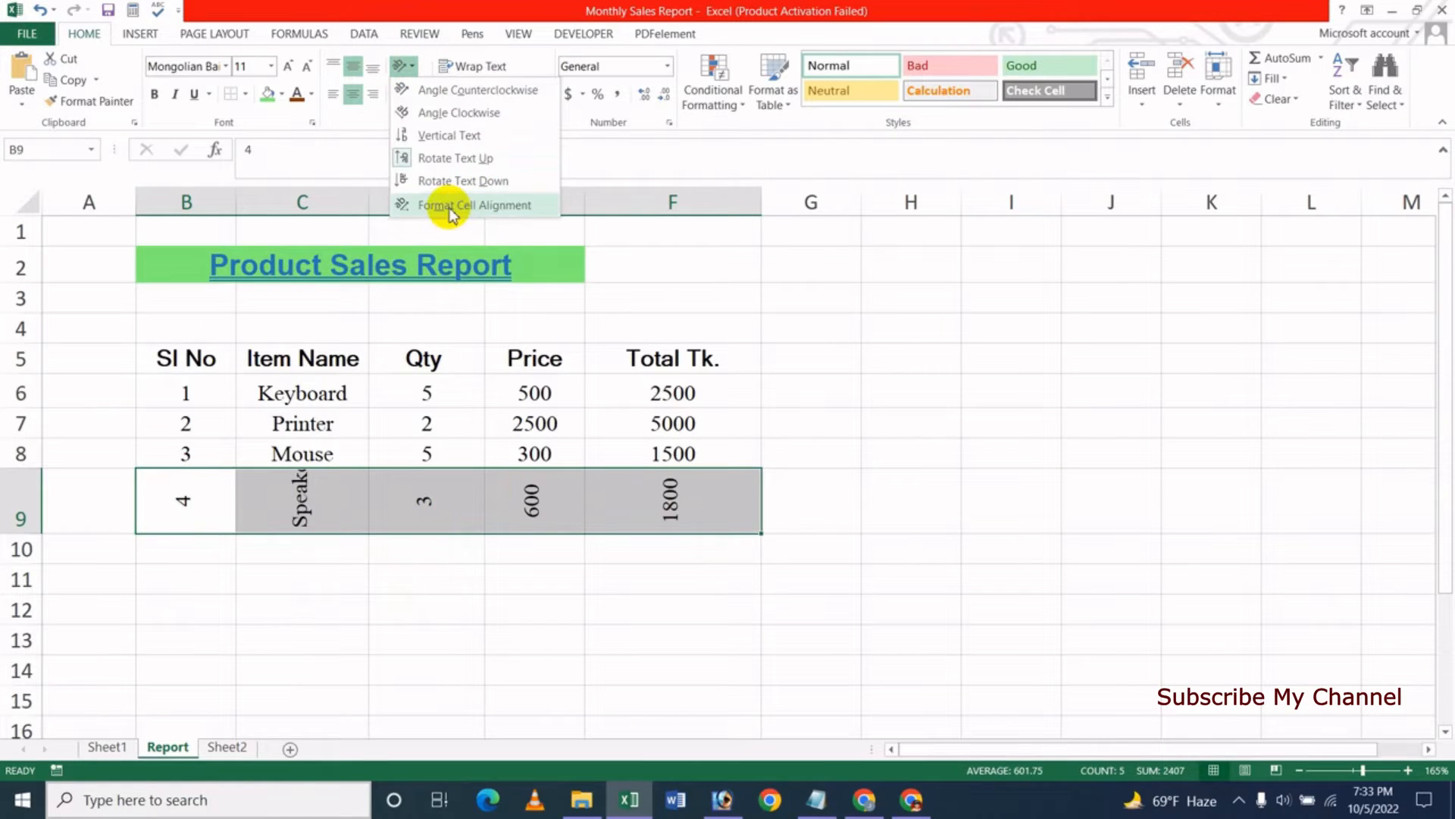
click(463, 180)
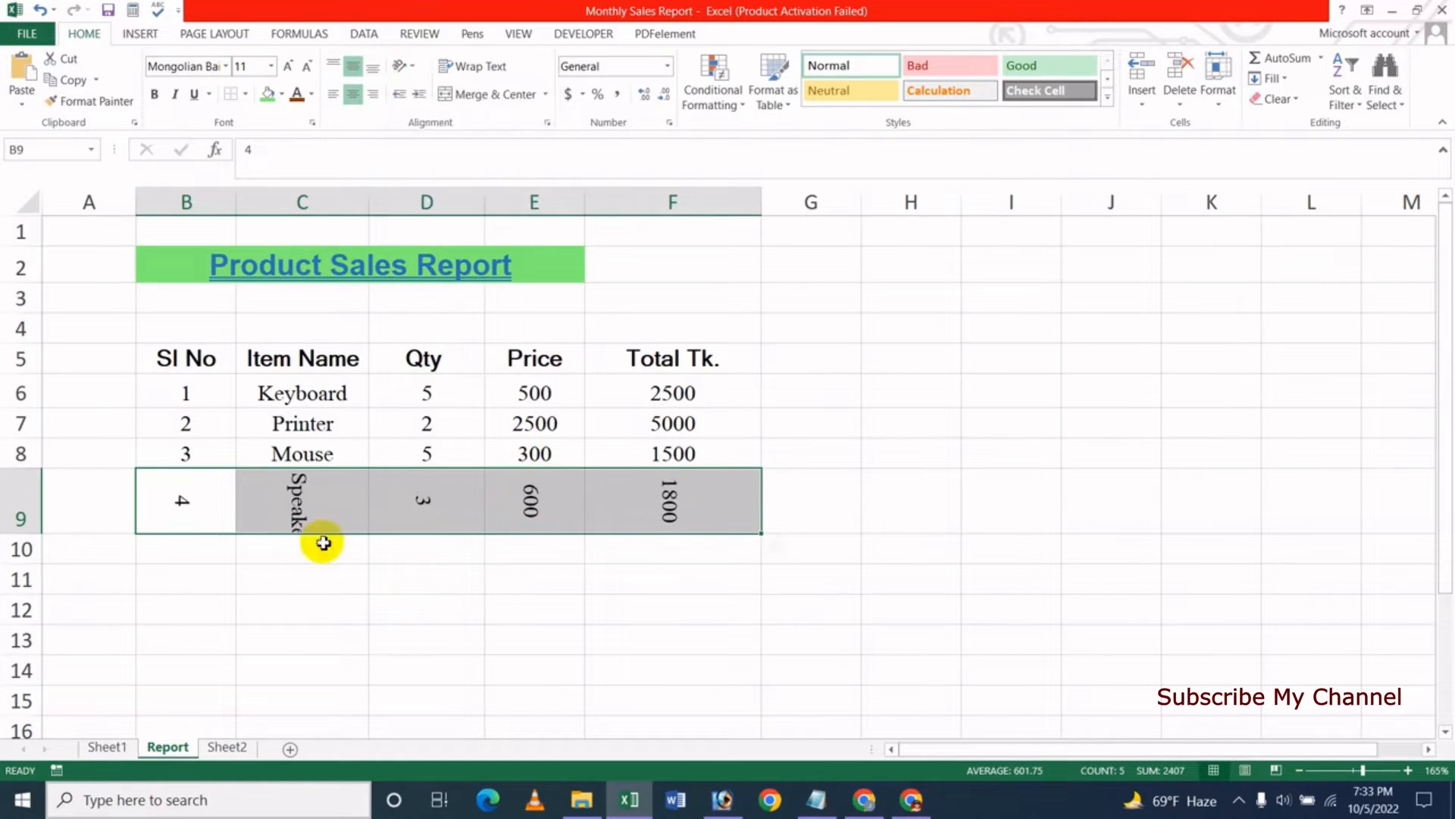
click(417, 72)
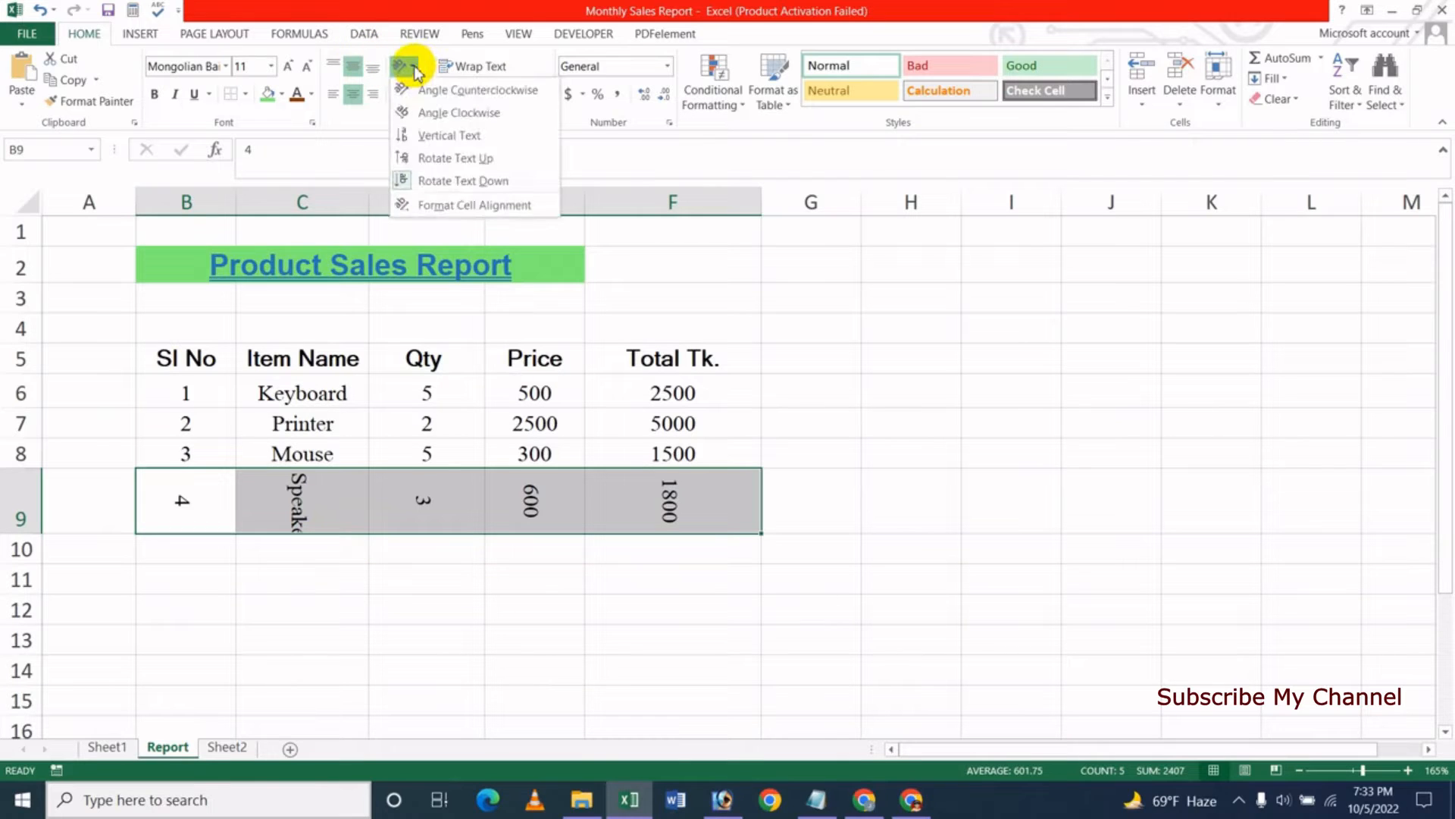
click(482, 213)
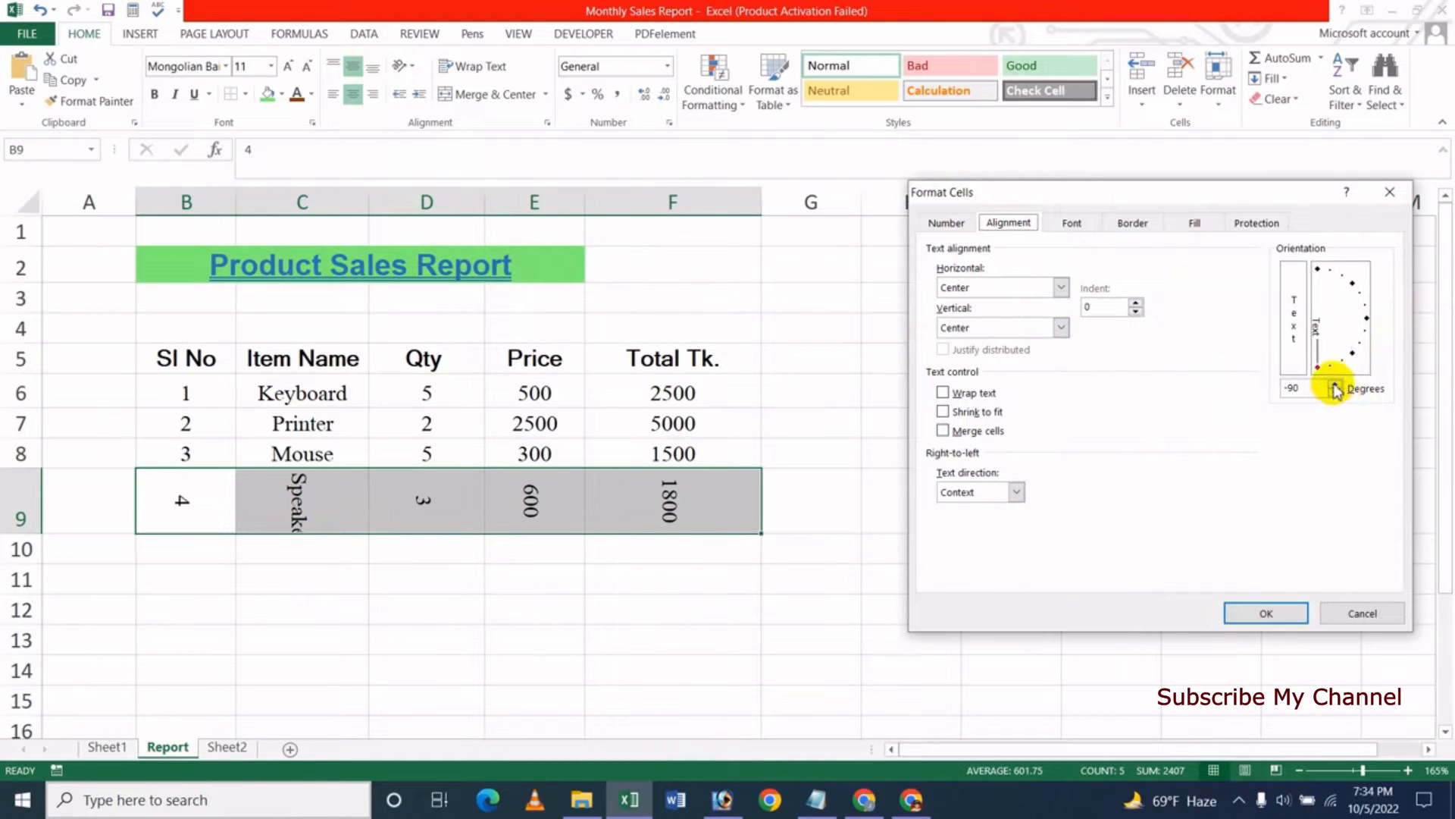
Step: Set row 9's text orientation to 30 degrees in Format Cells
click(1369, 310)
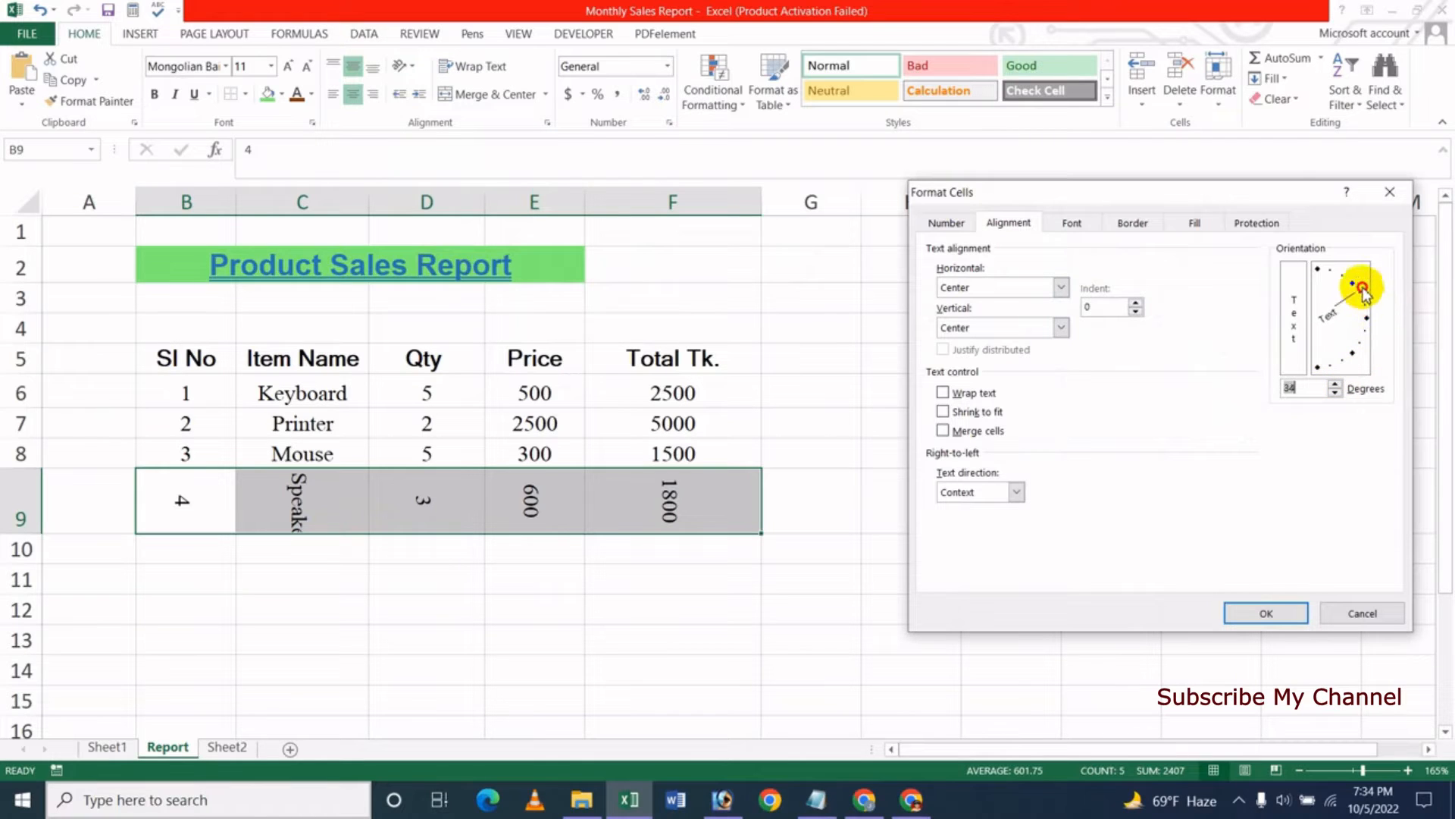
mouse_move(1362, 289)
mouse_down()
mouse_move(1361, 305)
mouse_move(1359, 285)
mouse_up()
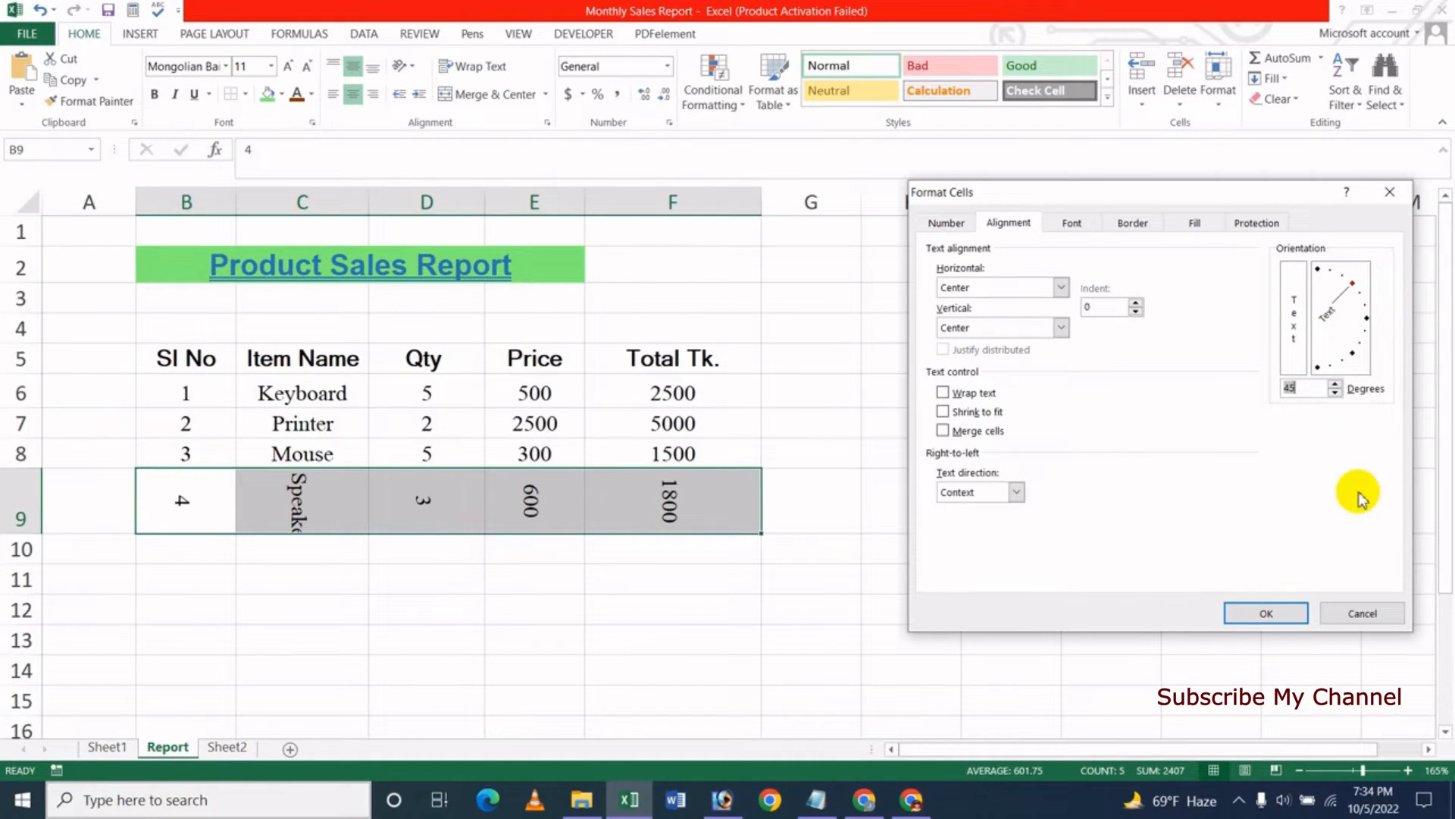
click(1271, 614)
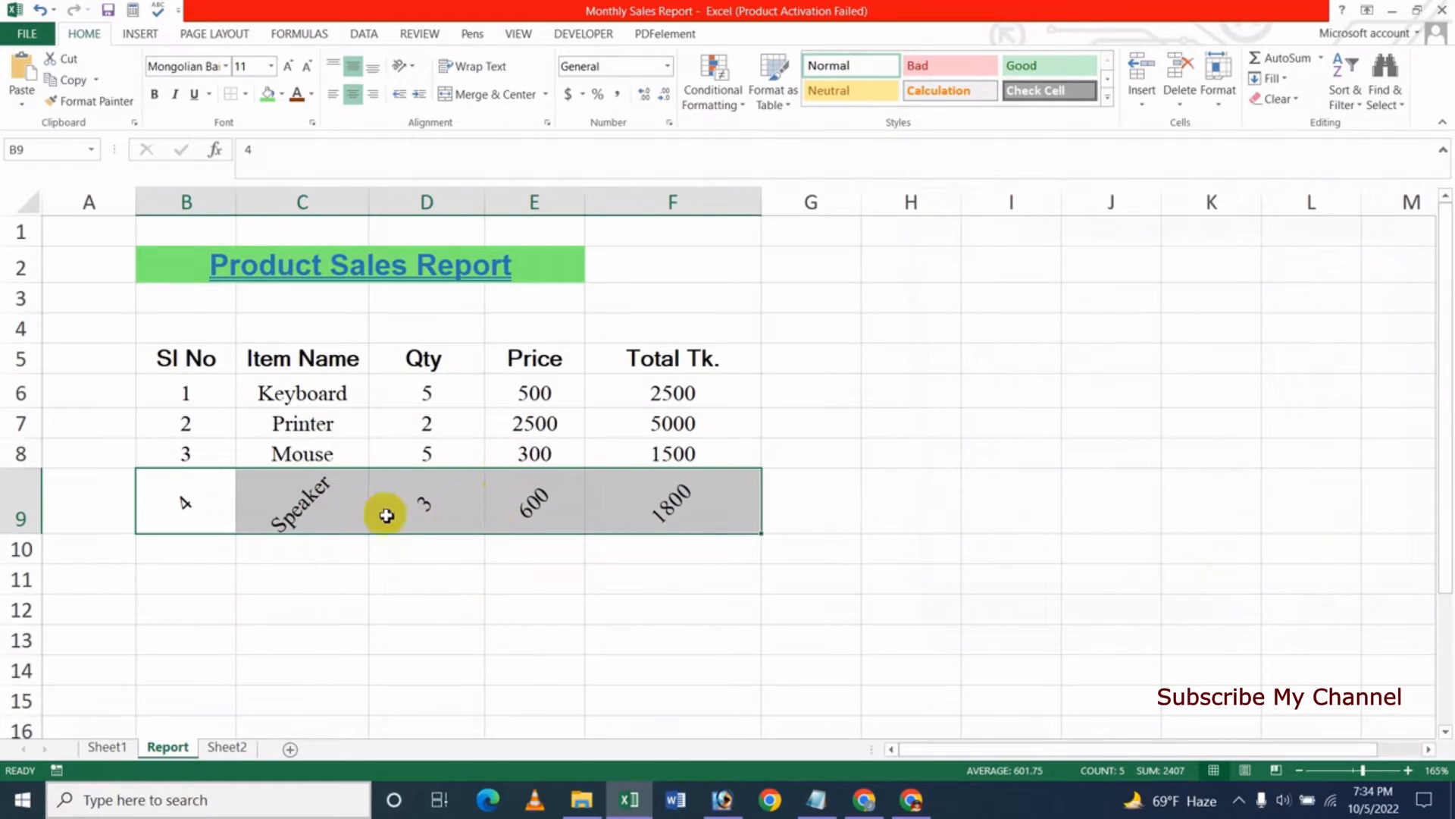
Step: Check the orientation options without changes, then select cell G3 for the name label
click(403, 66)
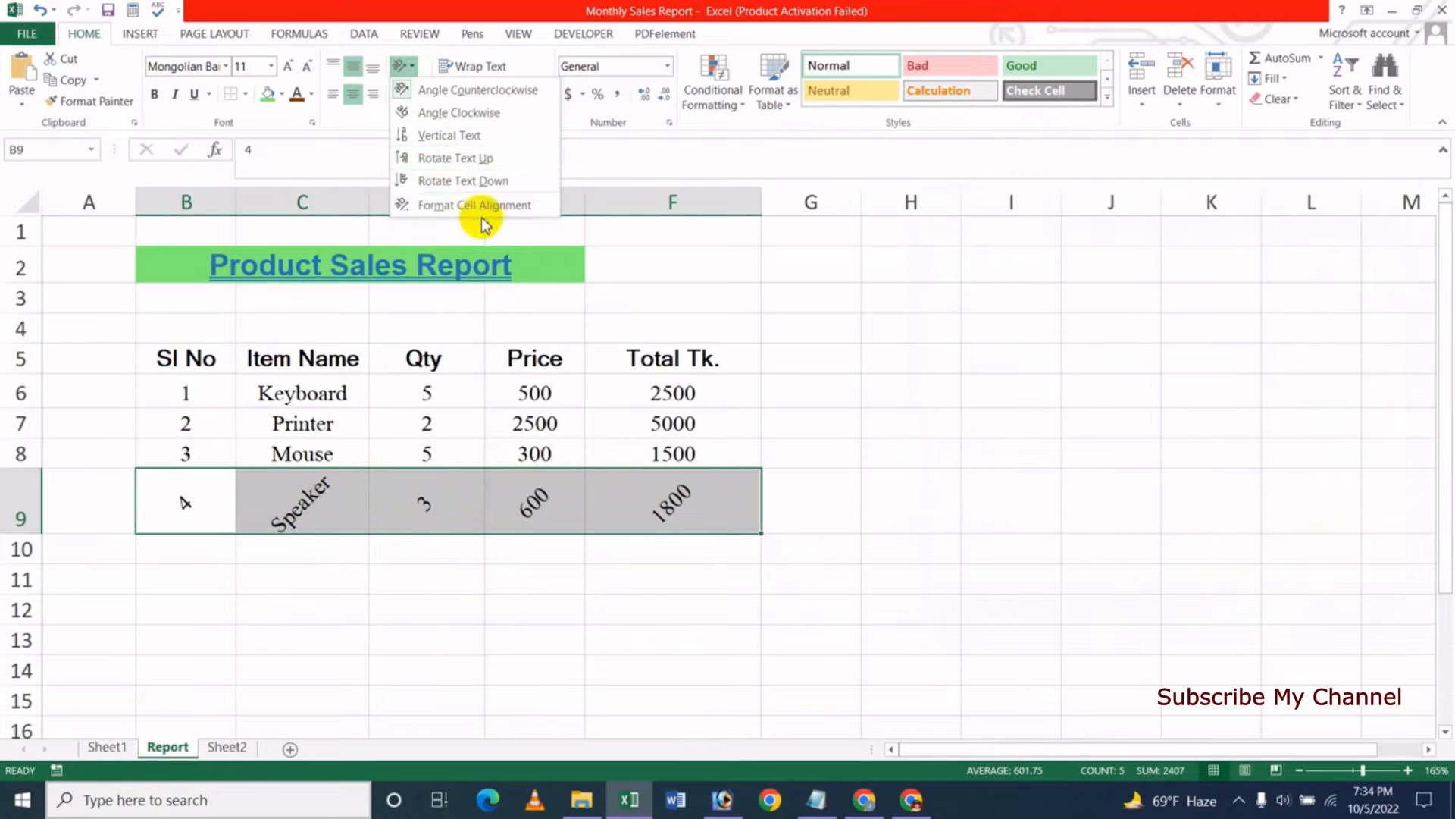
click(752, 15)
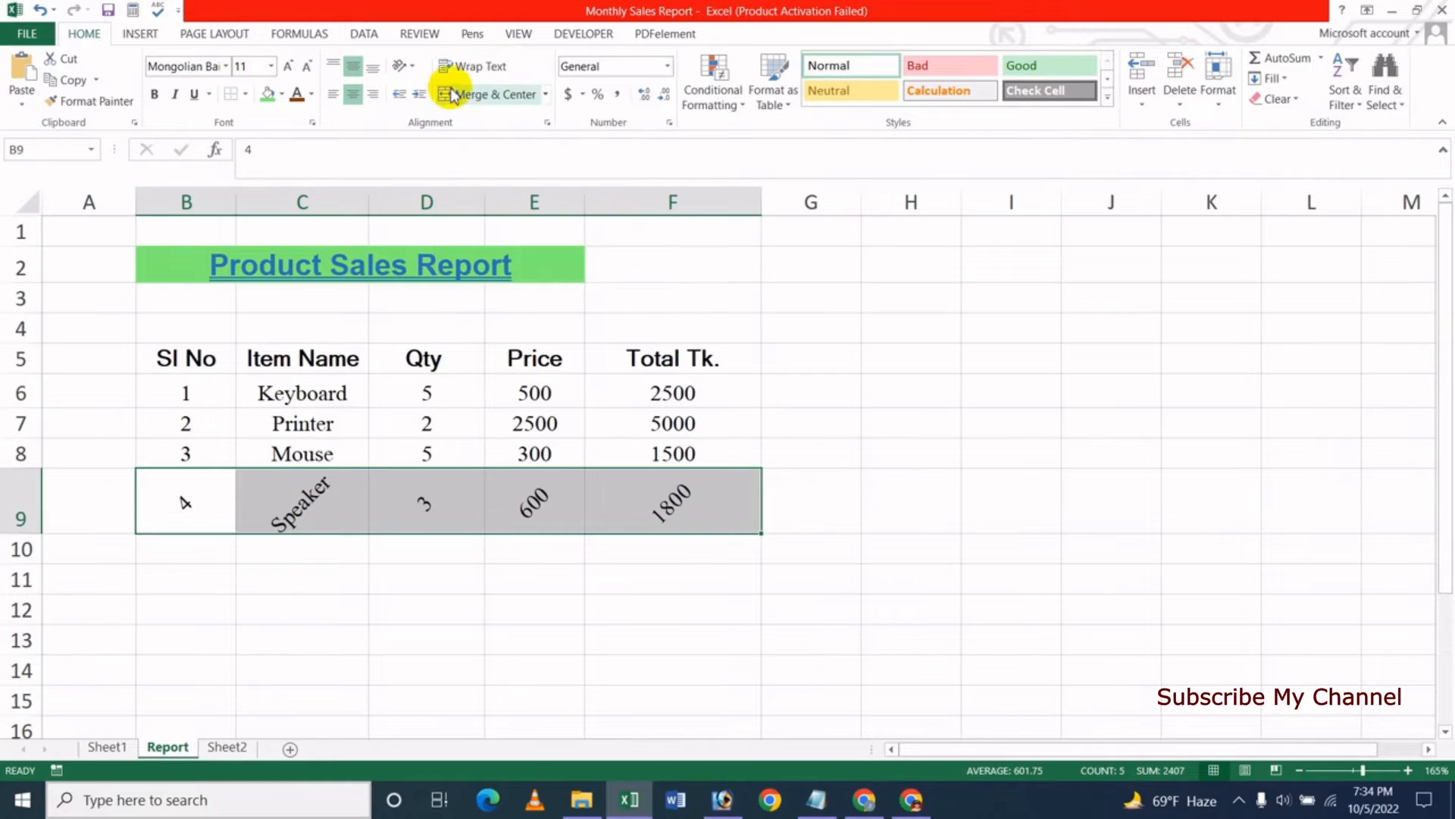
click(870, 448)
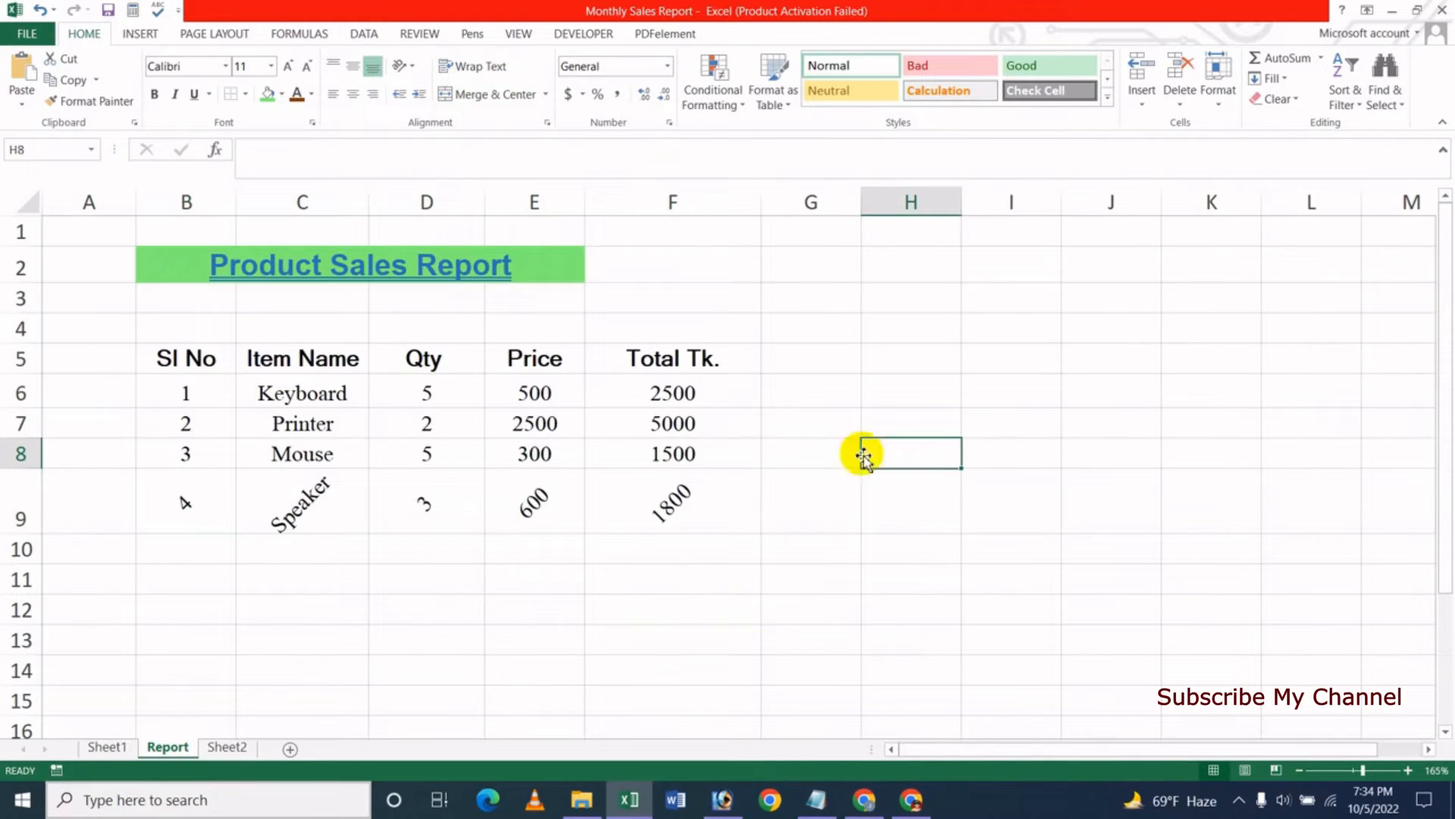
click(830, 298)
Step: Enter the author's name in G3 and select G3:I3 beside the title
text(jasim uddin khandaker)
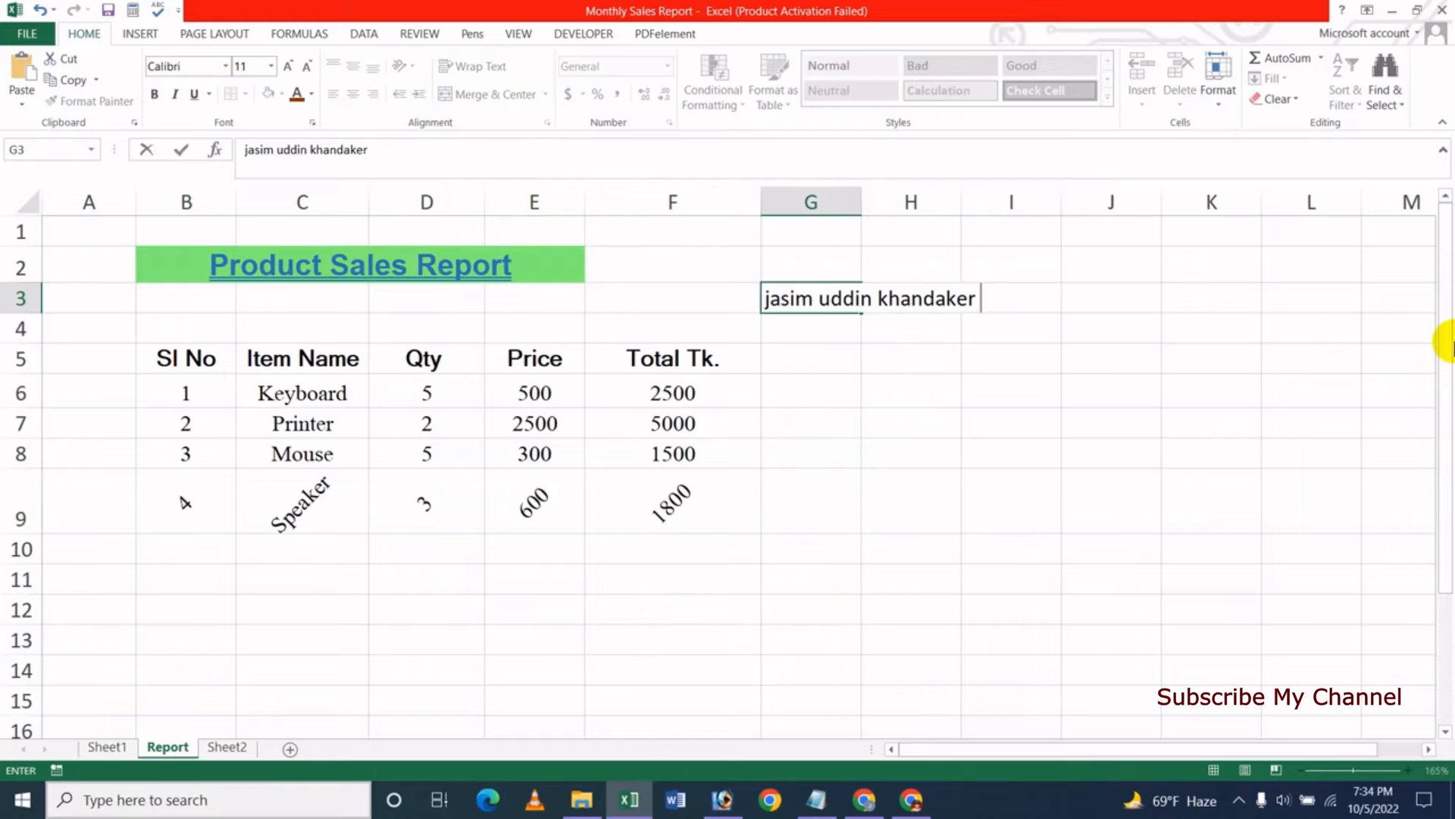
key(Return)
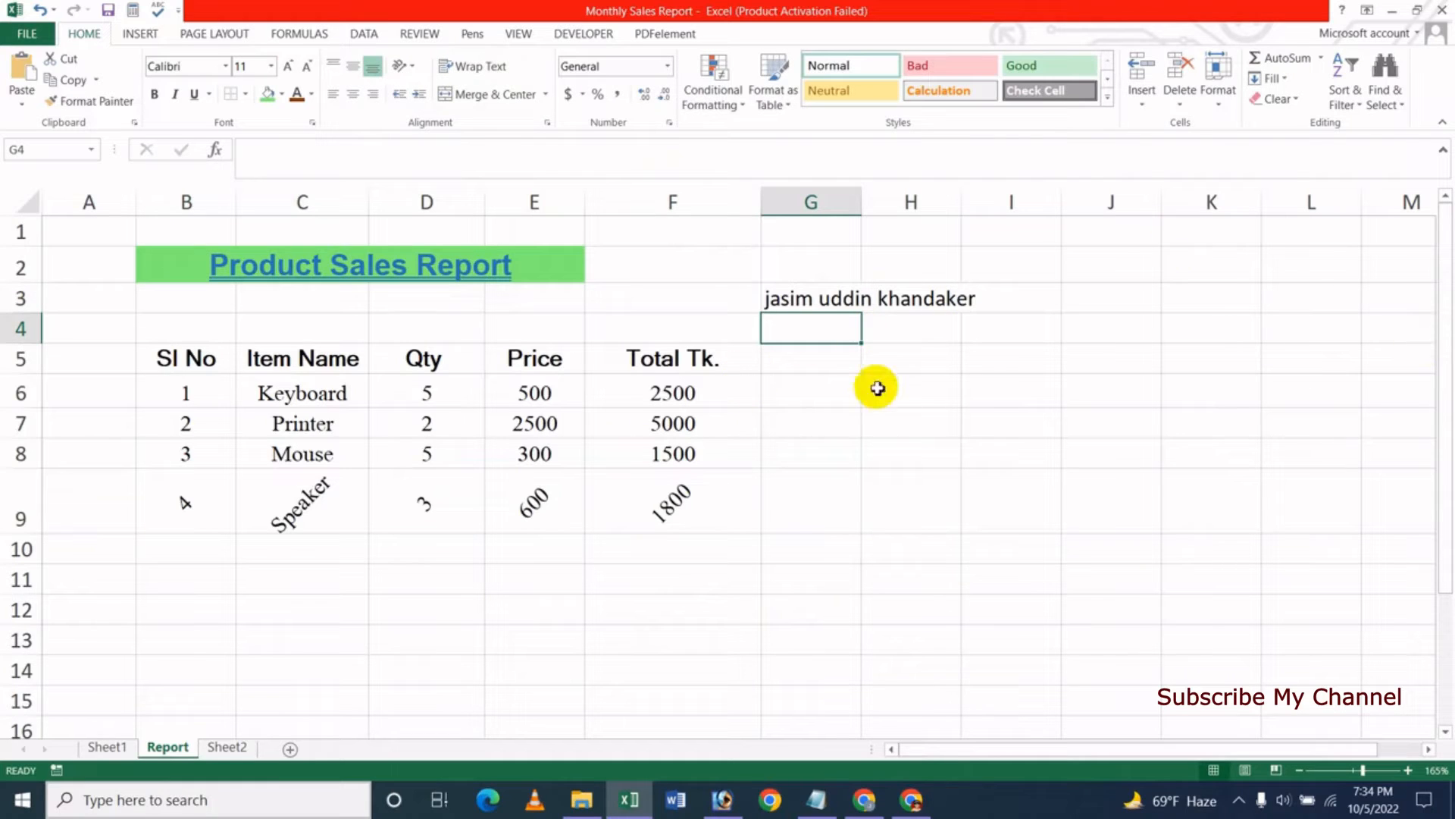
click(873, 390)
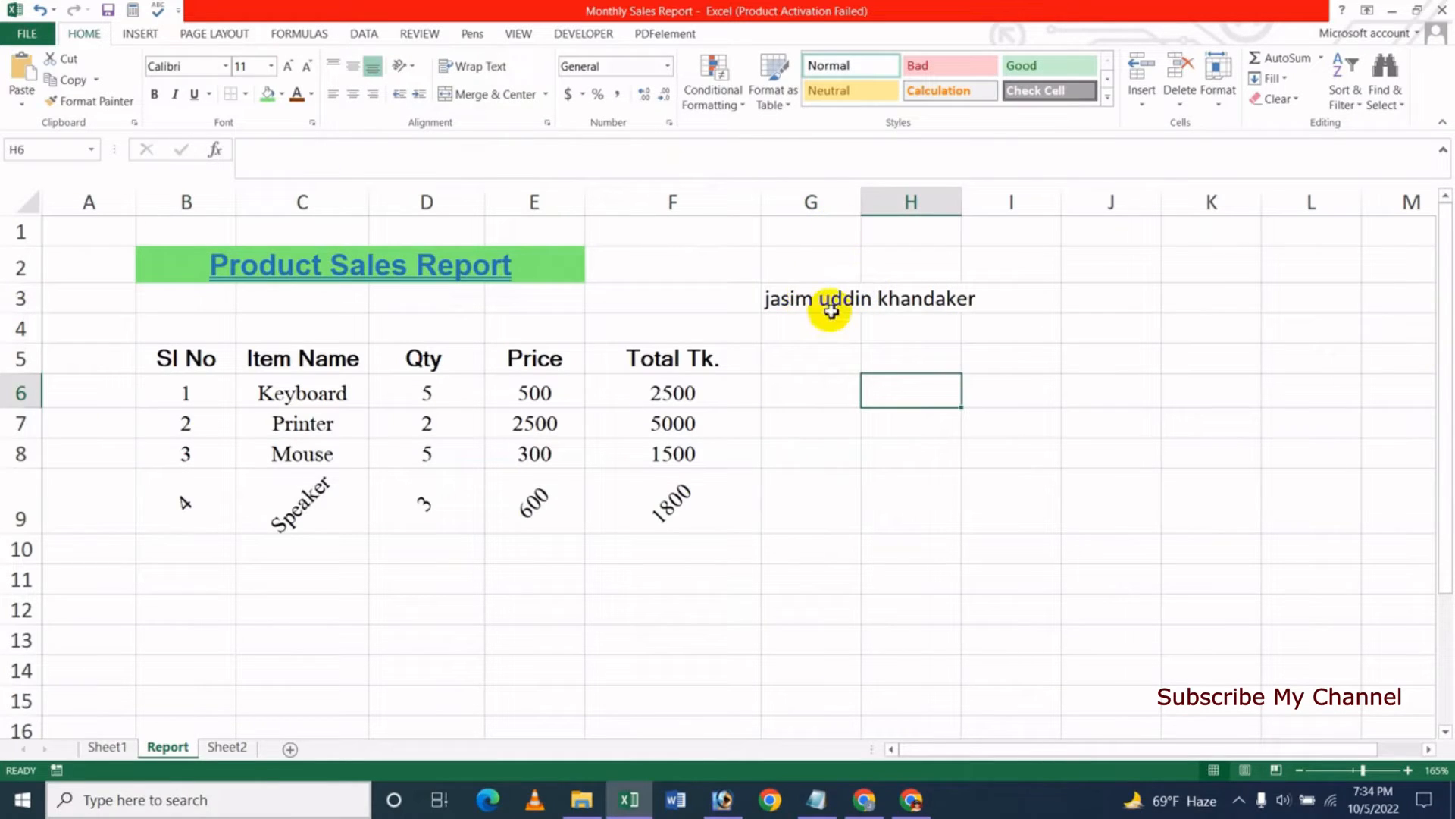
click(795, 299)
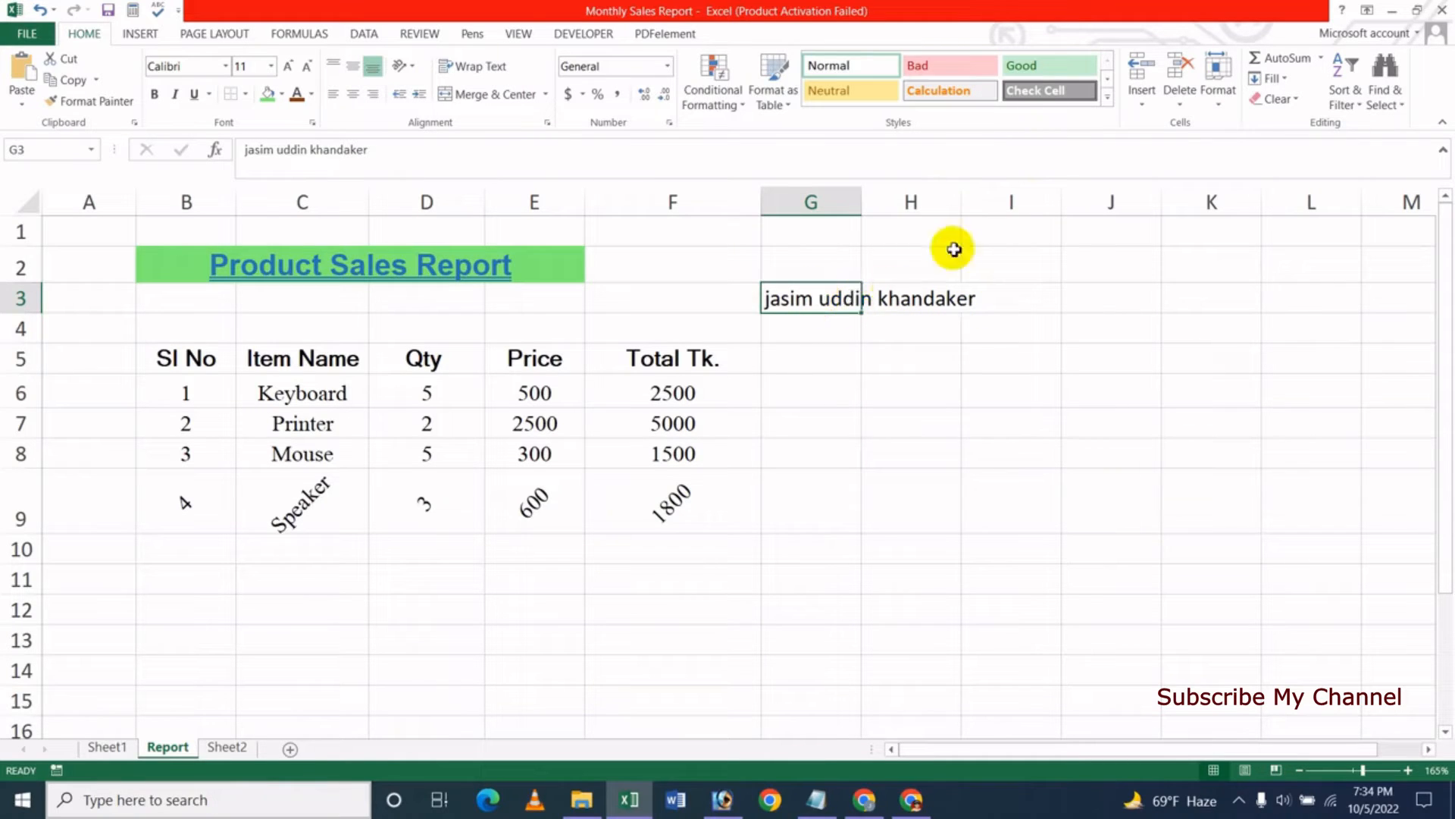
drag(812, 298, 997, 299)
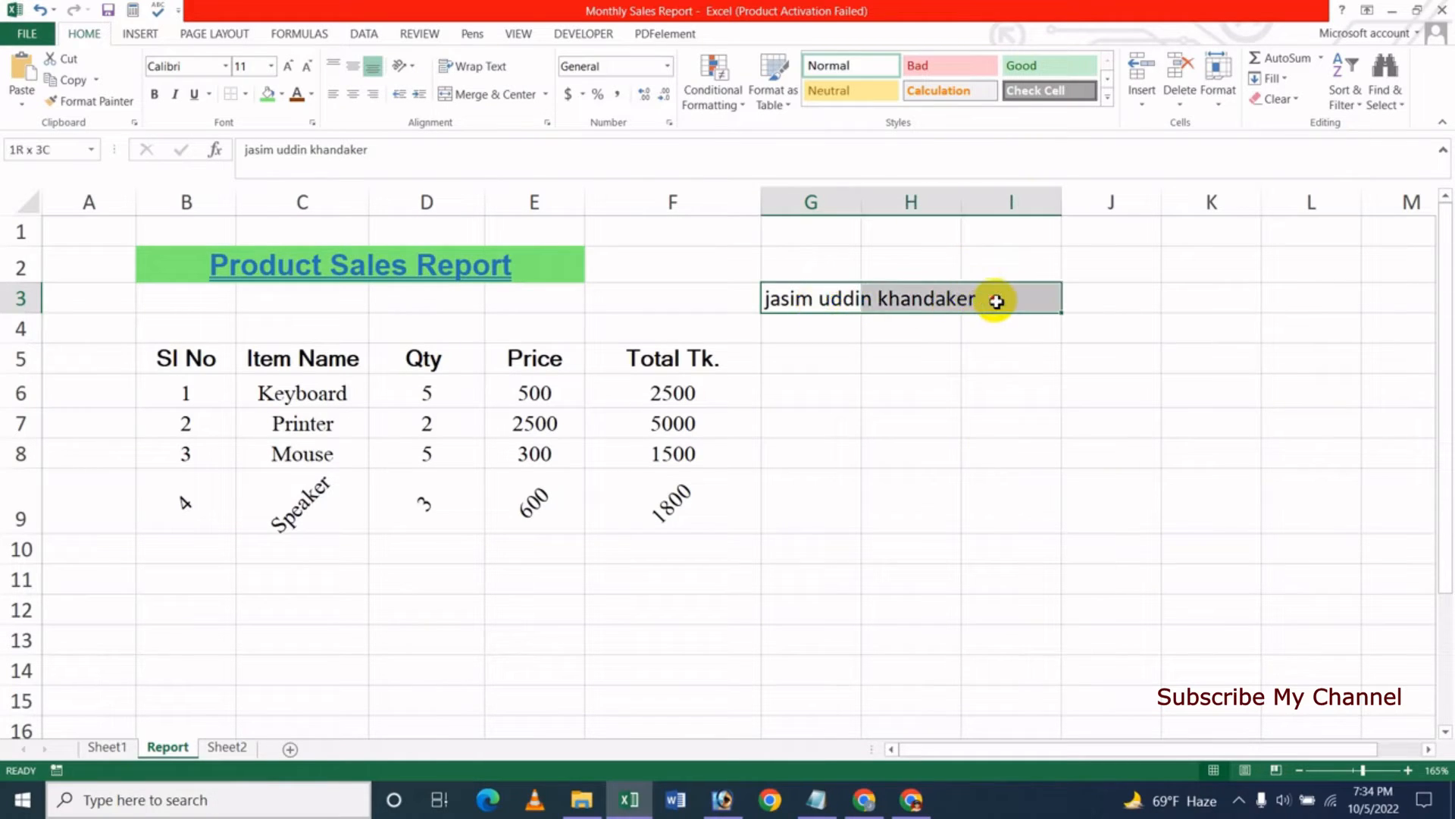
click(903, 389)
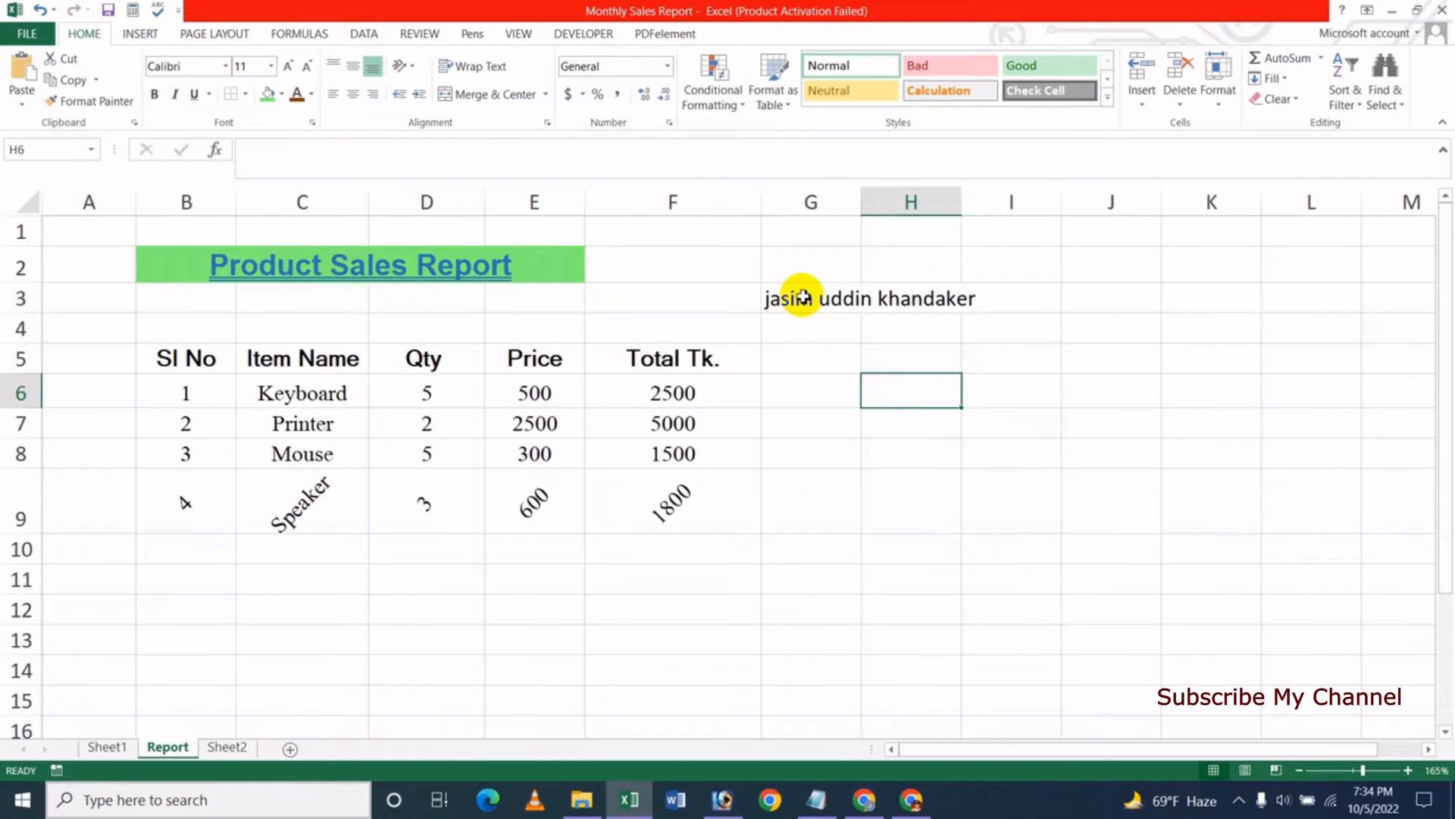
drag(788, 301, 1001, 302)
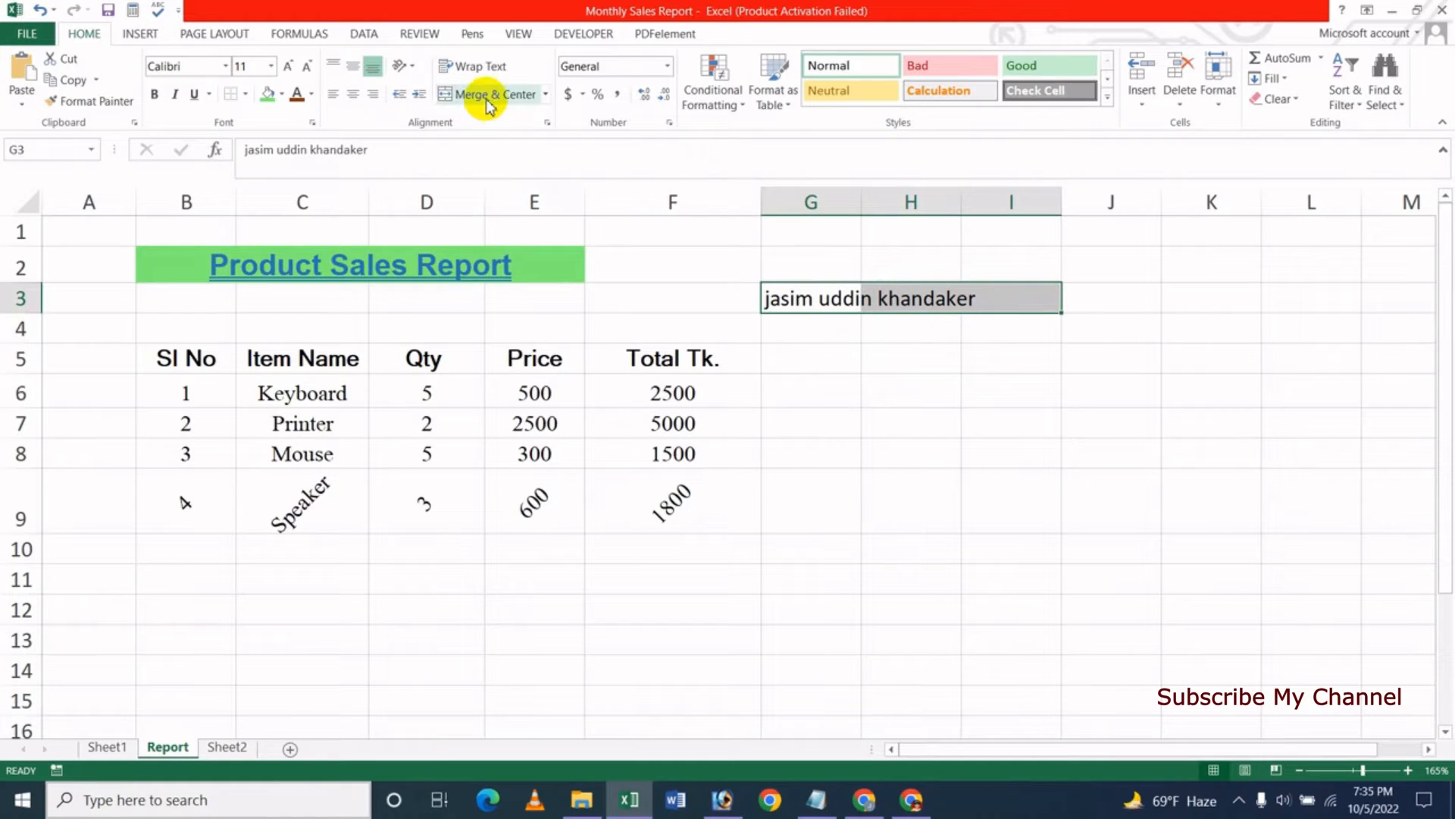
Step: Apply Merge & Center to G3:I3 so the author's name is centred across them
click(545, 94)
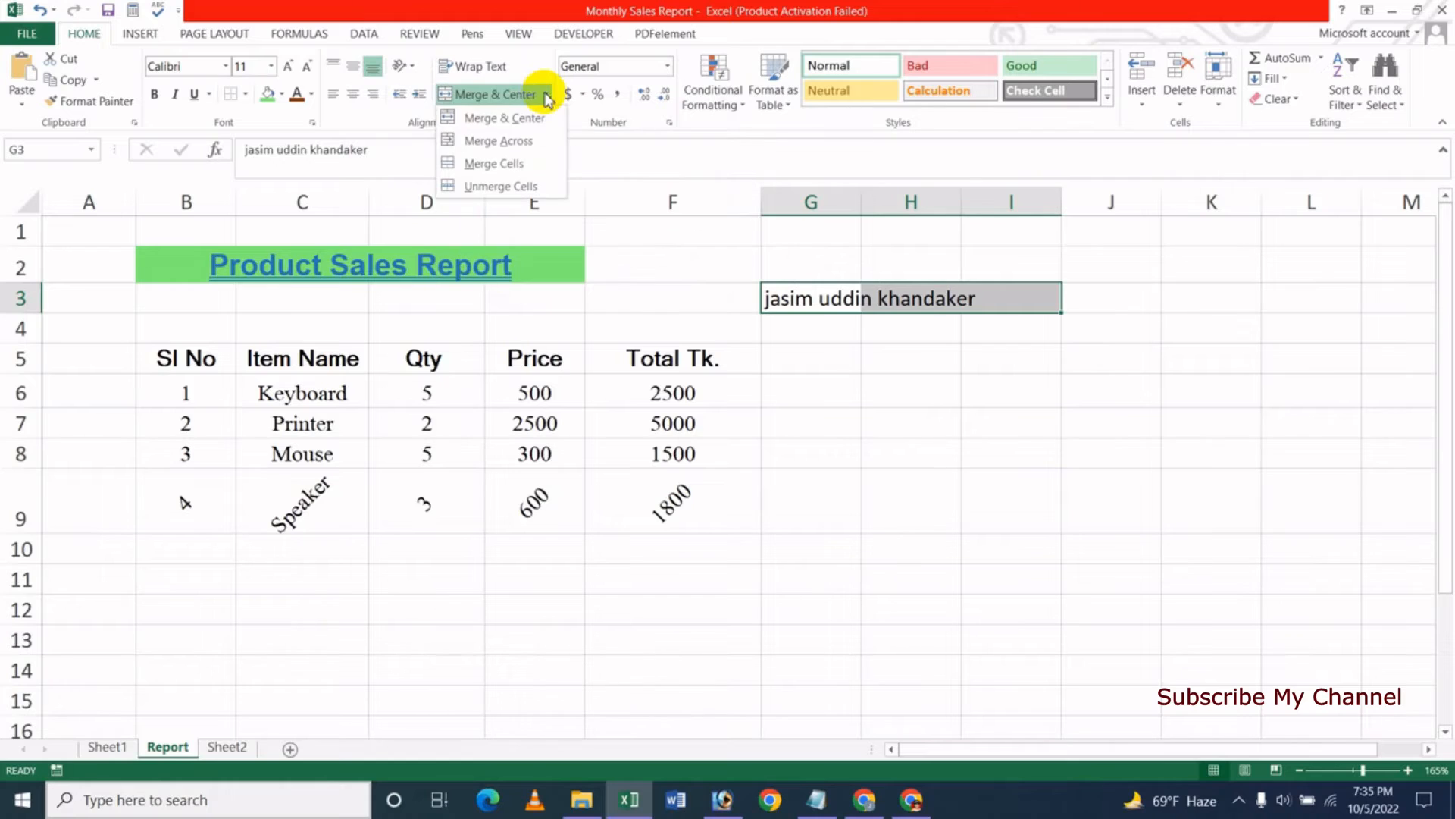
click(502, 118)
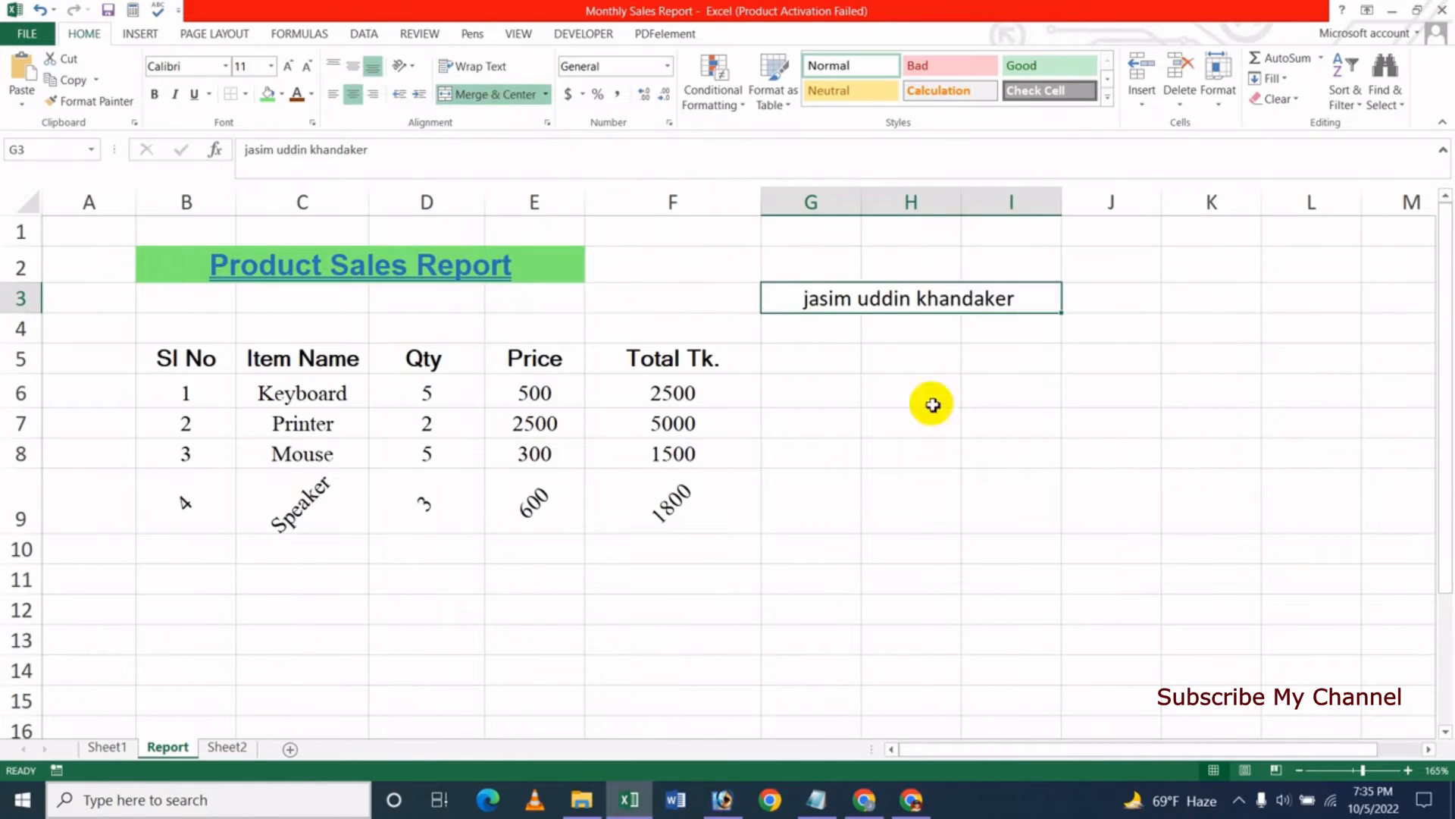
click(905, 362)
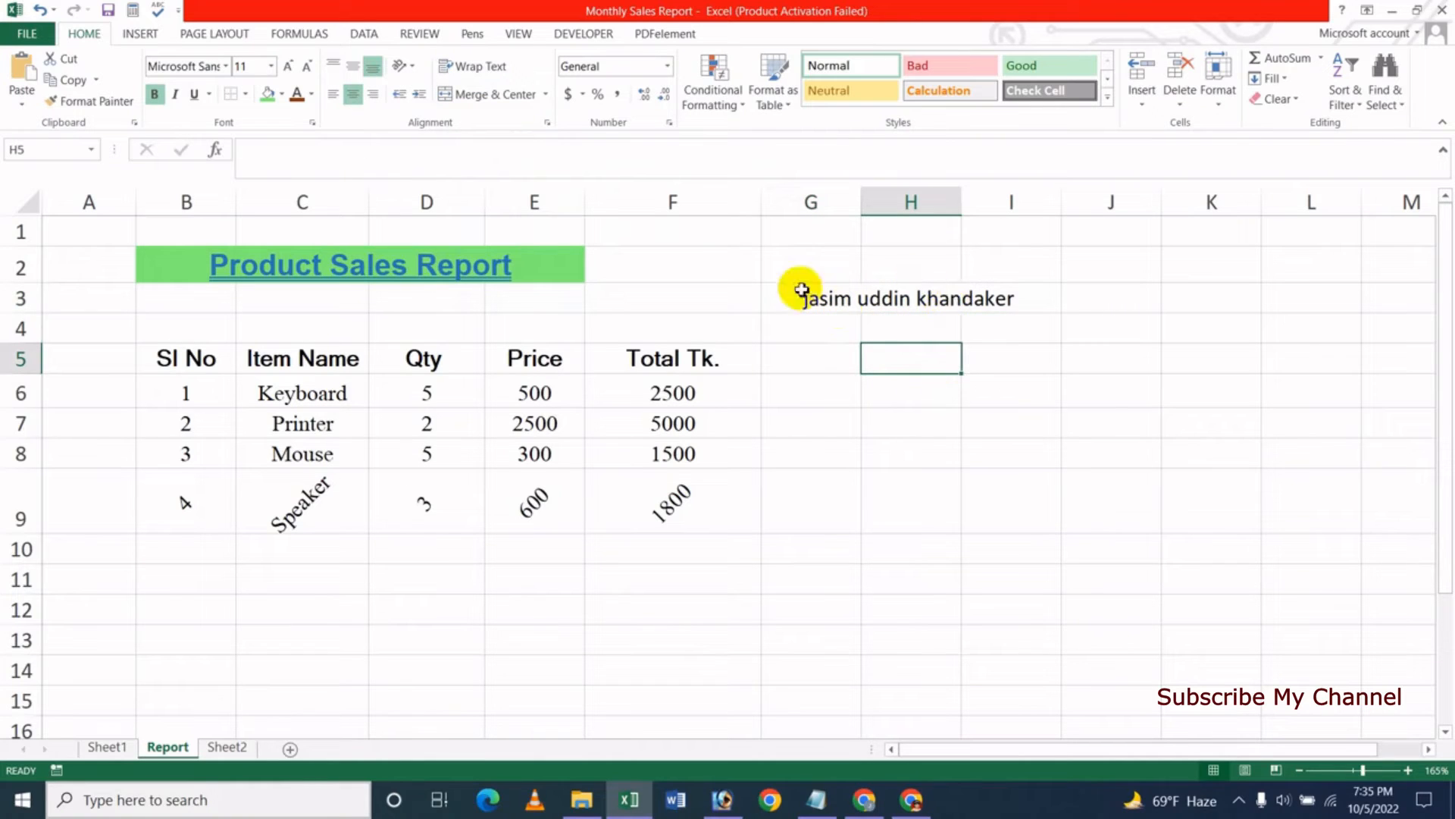
click(205, 270)
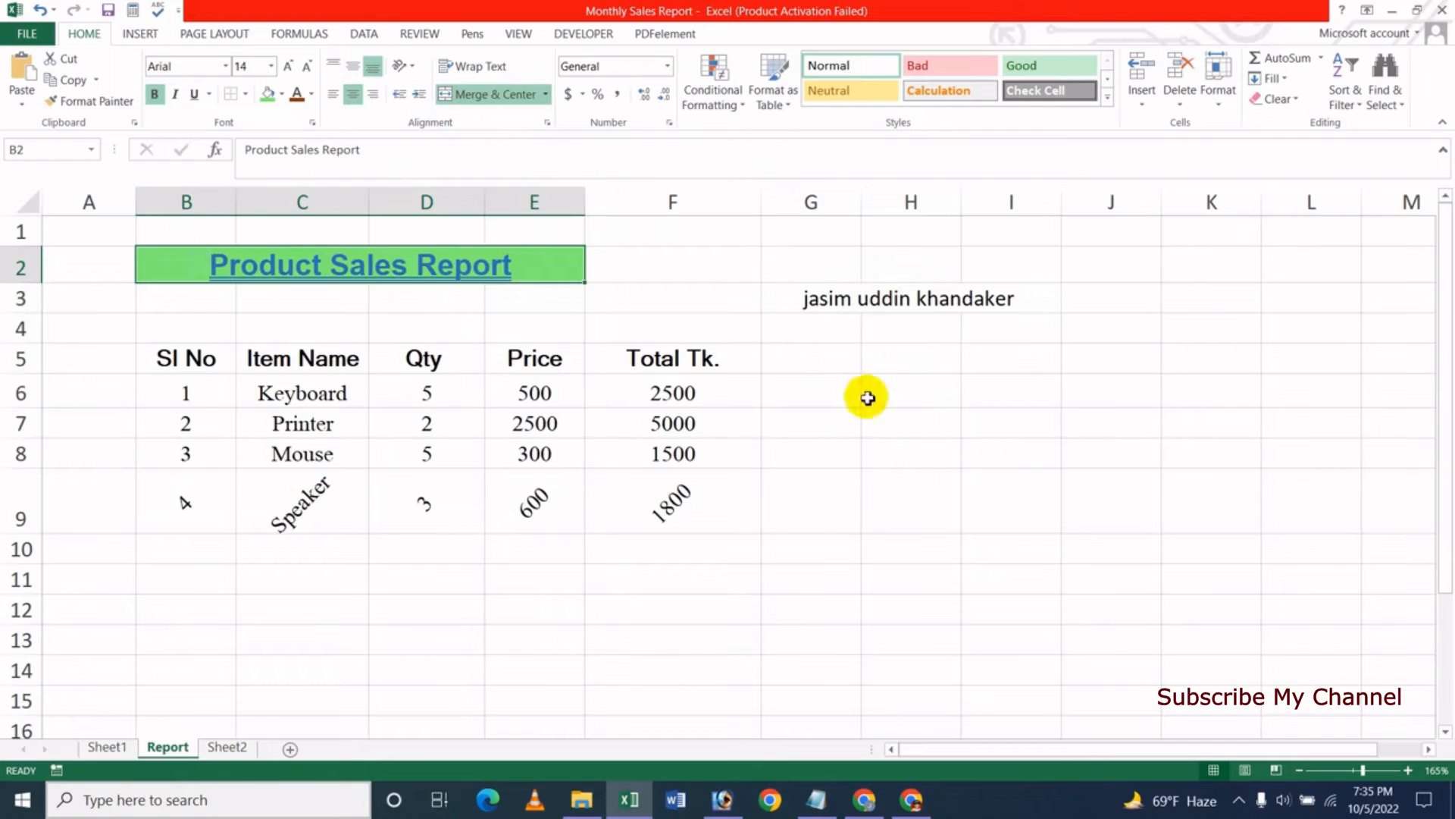
click(853, 418)
click(868, 301)
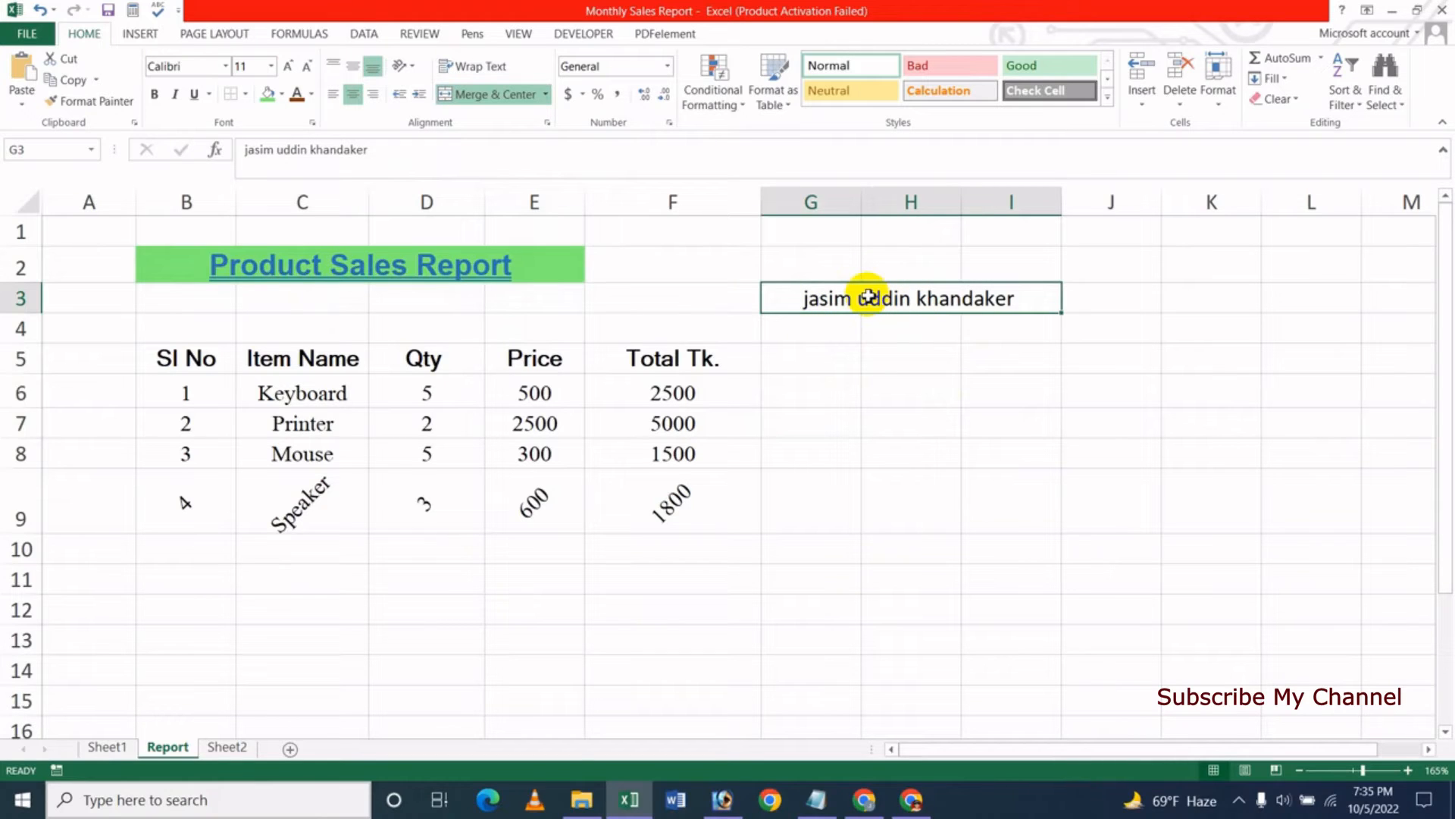
Step: Unmerge the G3:I3 name cell
click(547, 95)
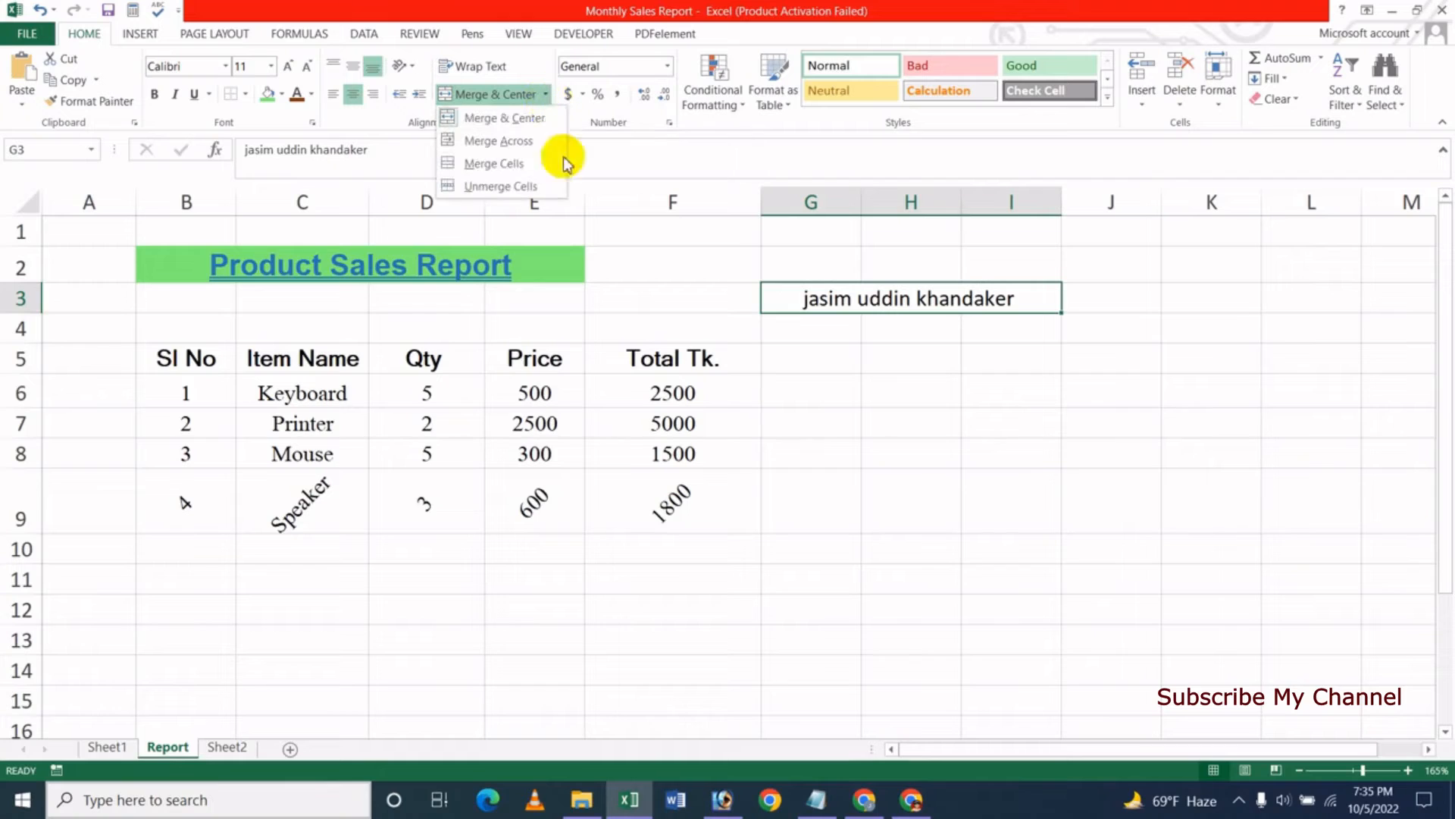
click(518, 193)
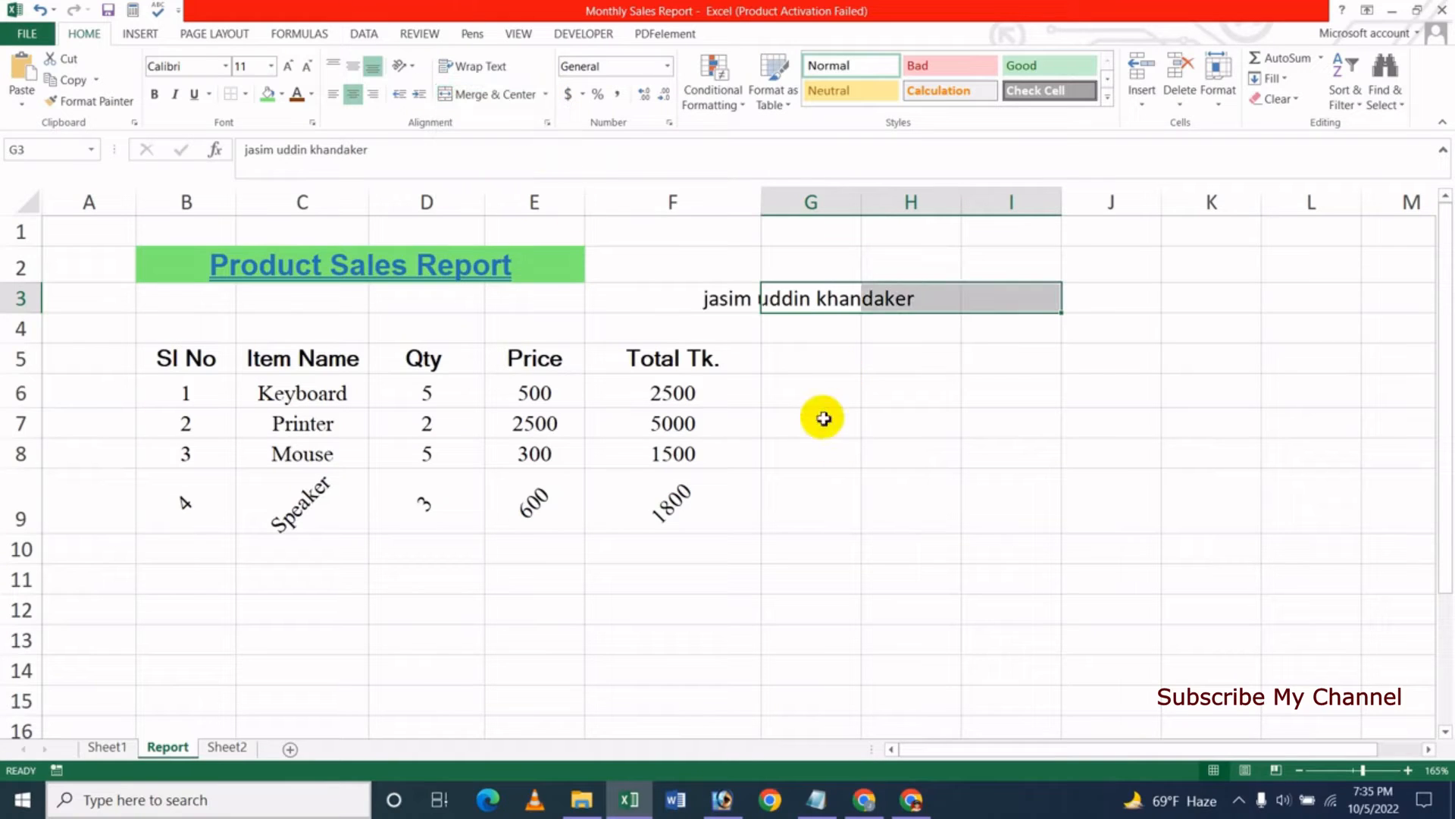
click(817, 381)
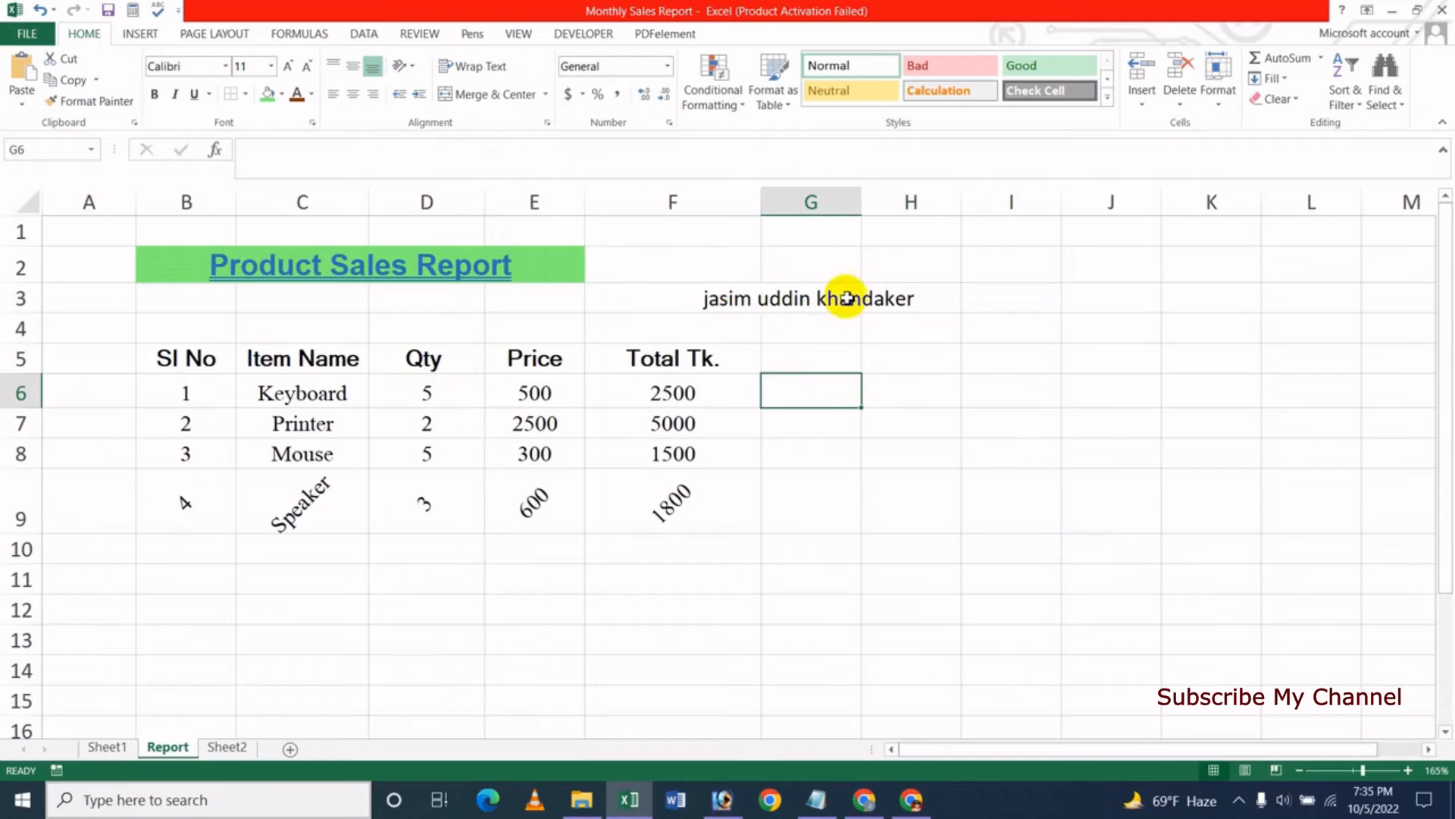
Step: Merge F3:H3, then unmerge it so the name sits left-aligned in F3
drag(727, 300, 888, 299)
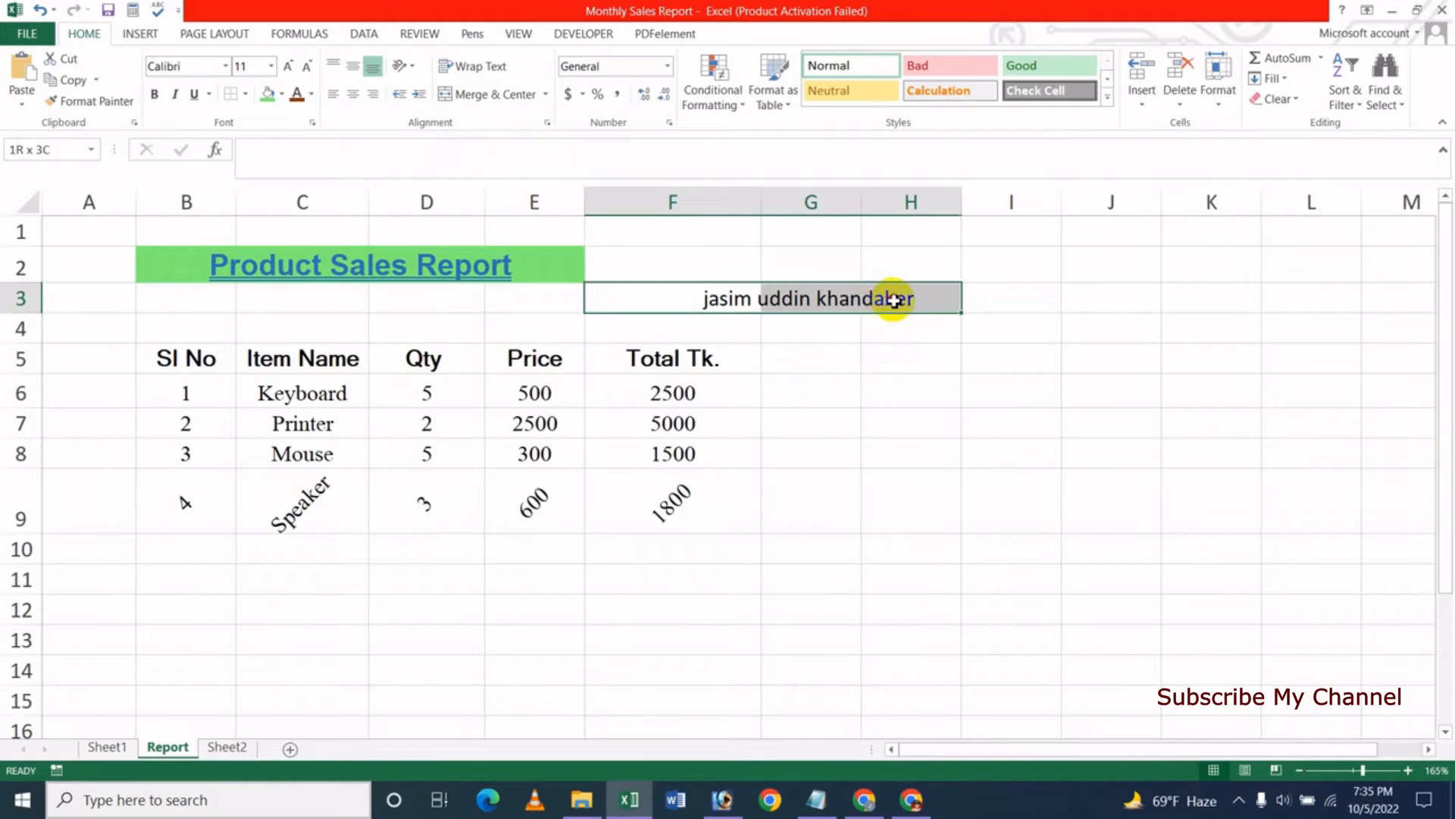
click(545, 95)
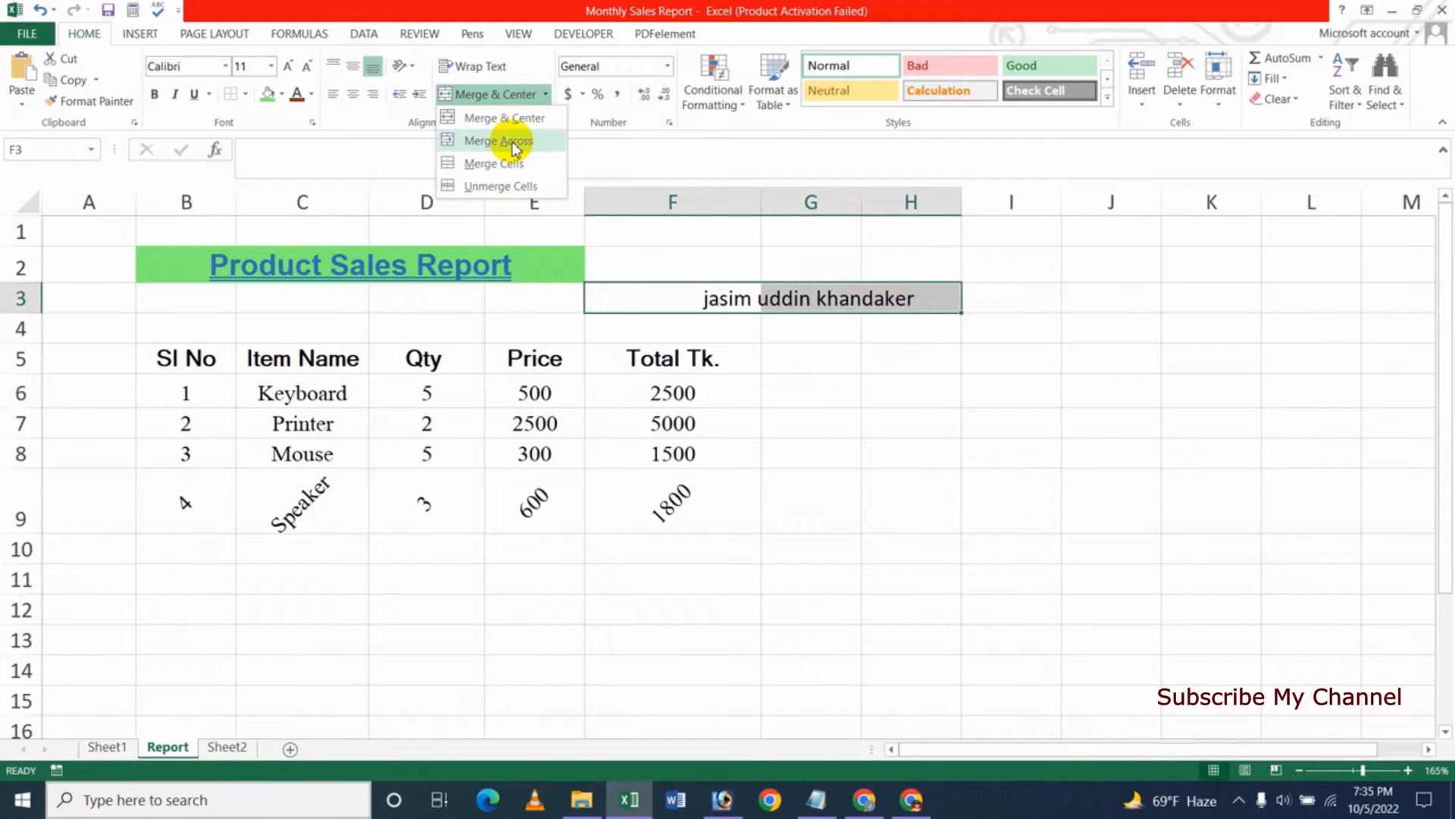
click(510, 162)
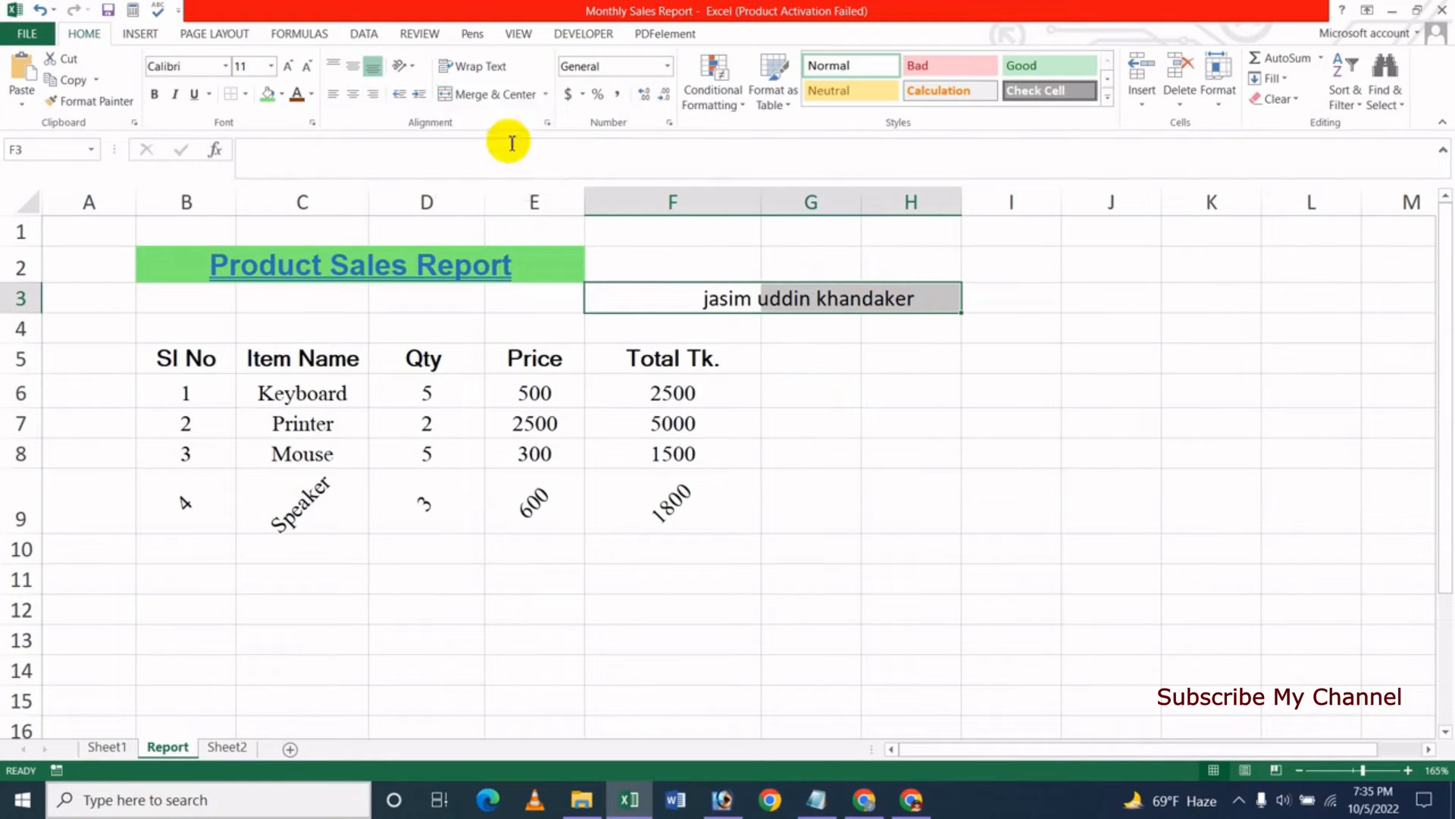
click(836, 388)
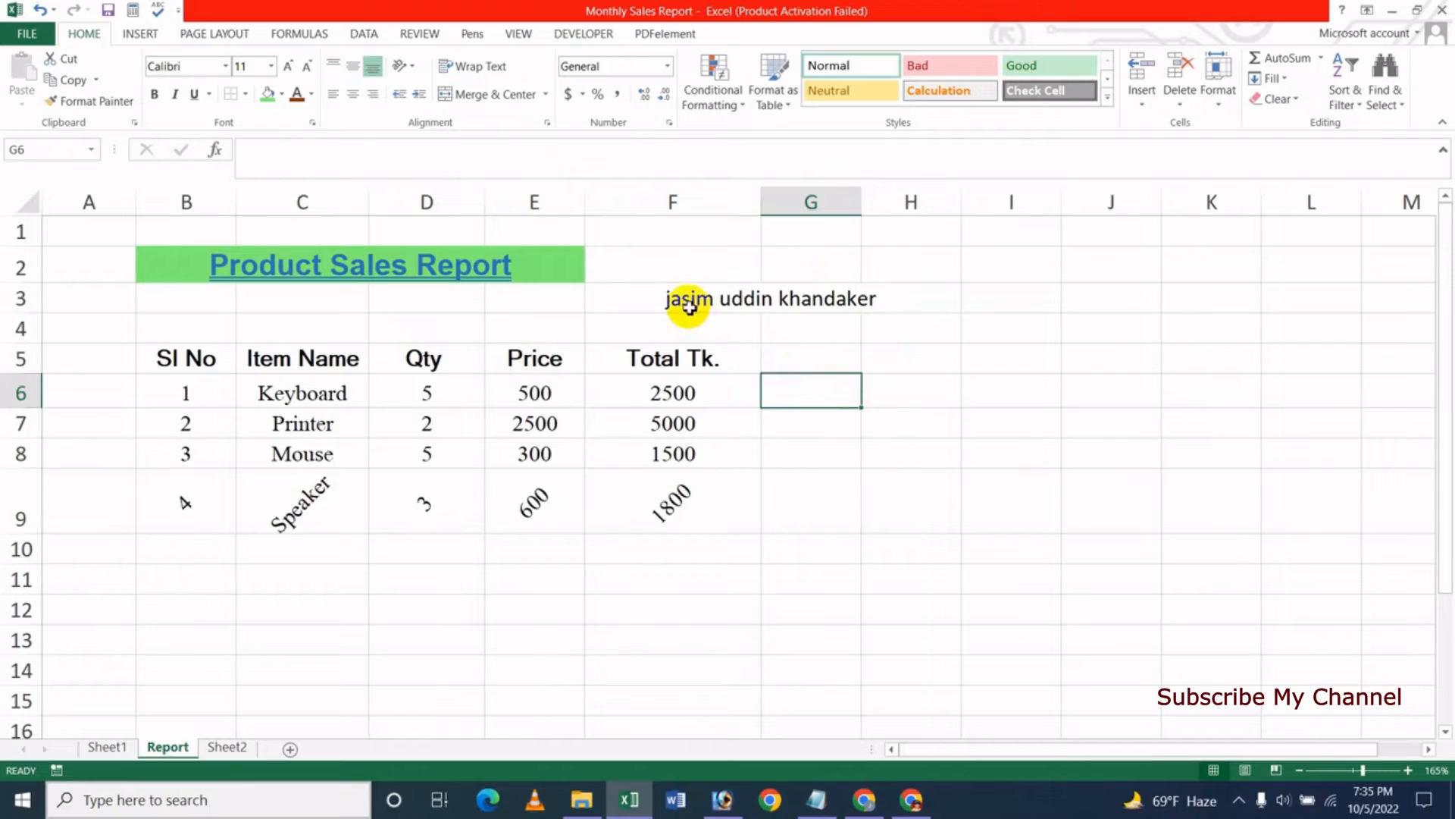
click(661, 299)
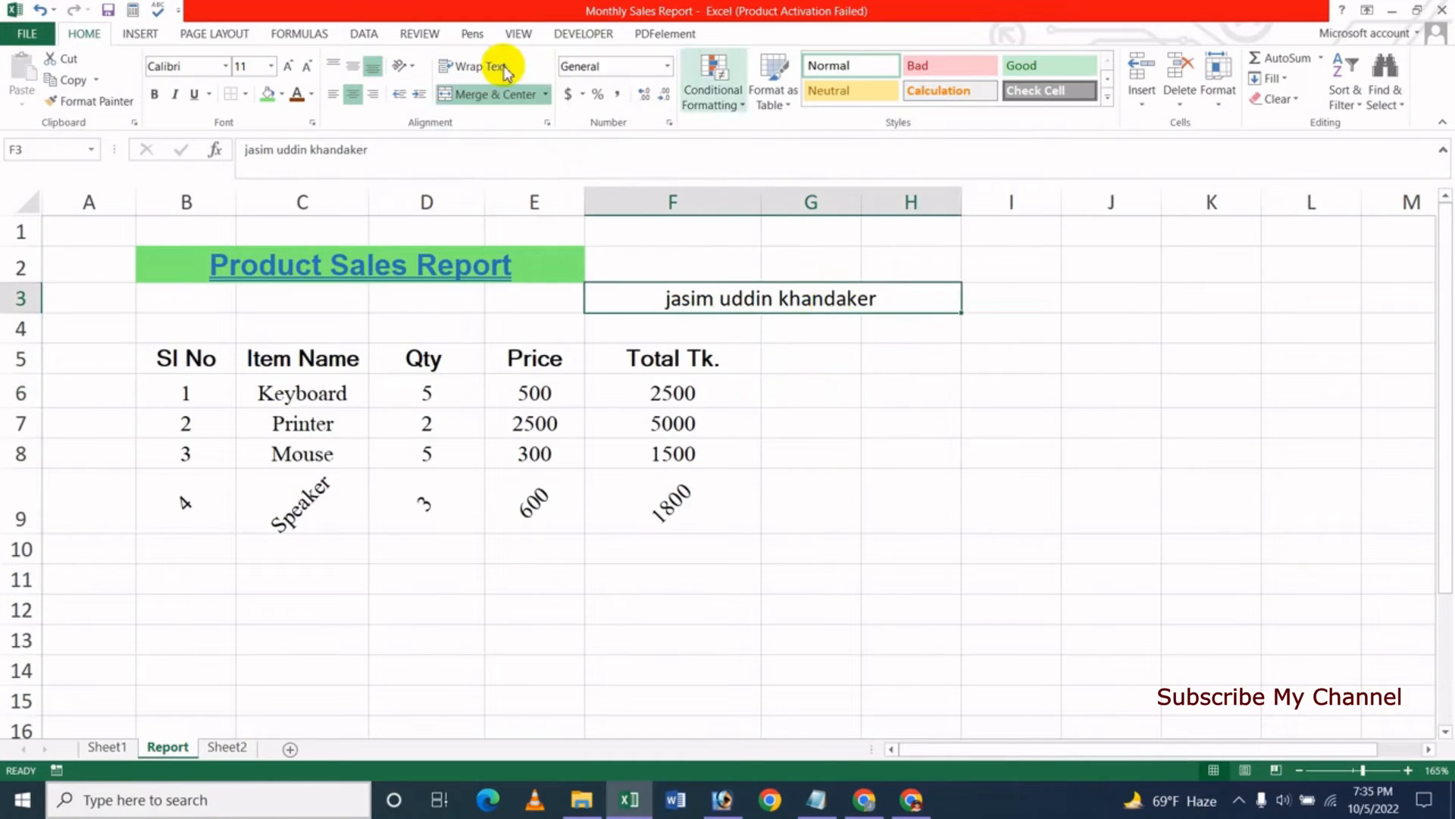
click(531, 94)
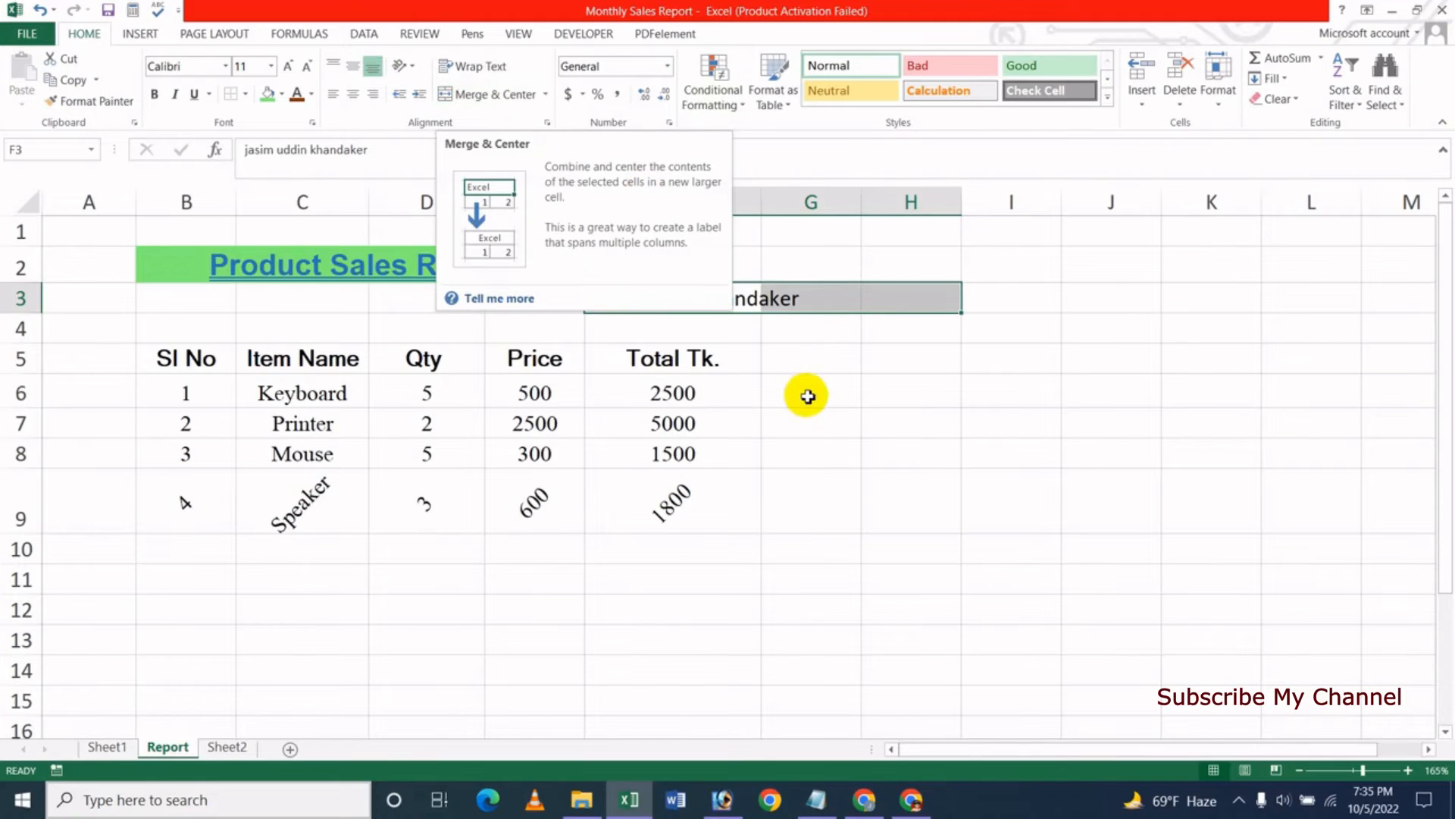
Step: Merge F3:H3 with Merge Cells, keeping the name left-aligned rather than centred
click(546, 94)
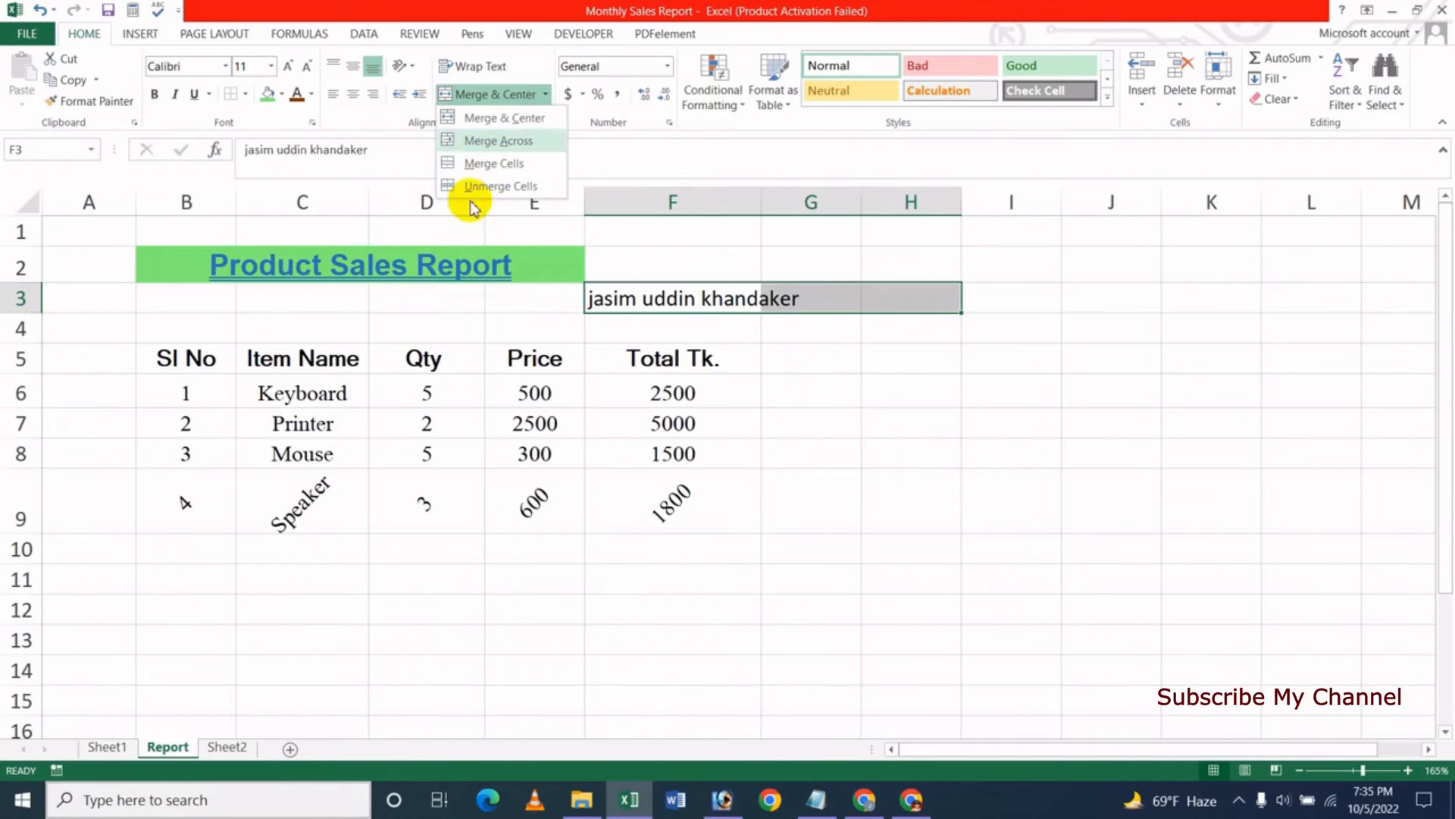
click(493, 164)
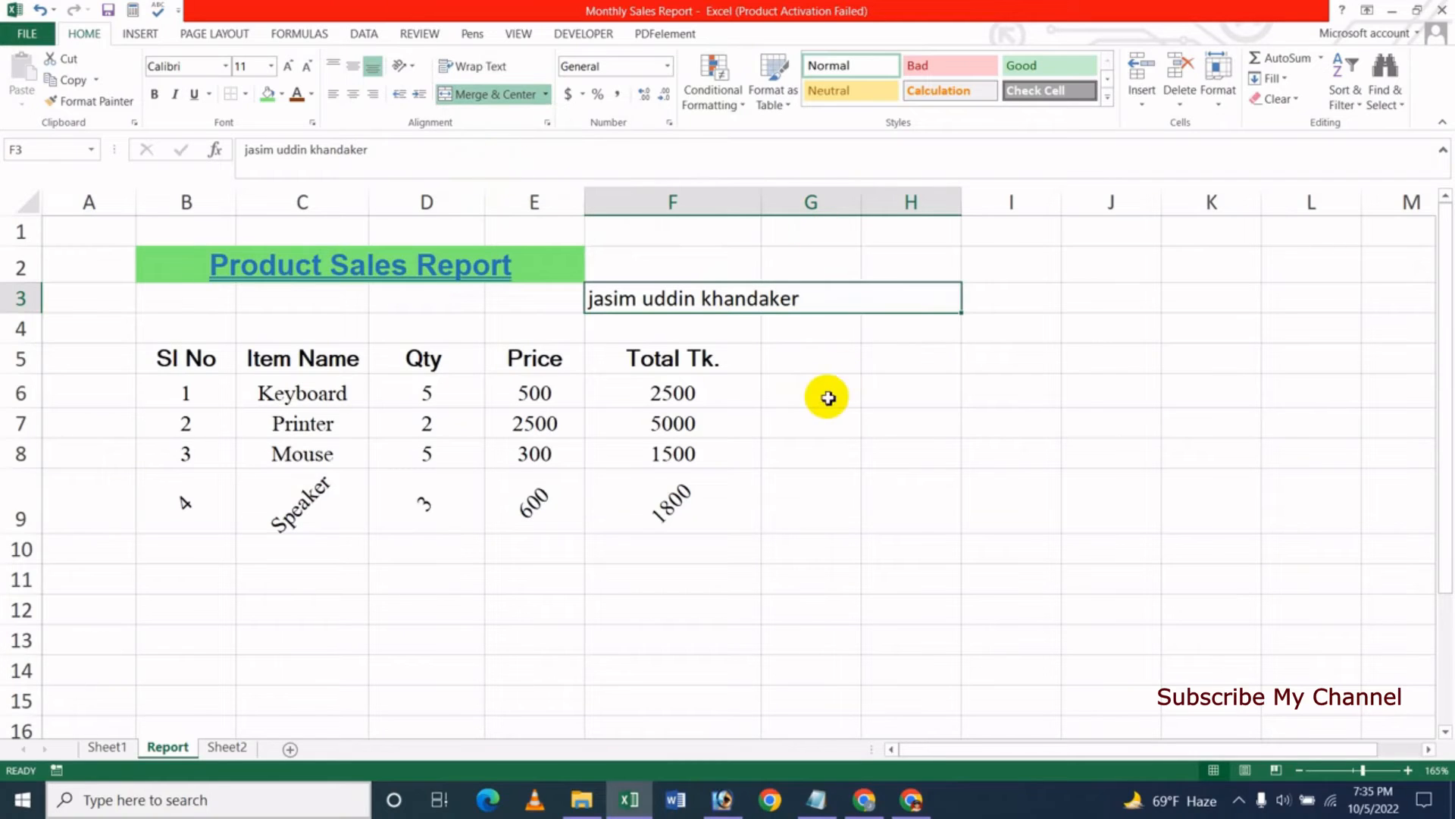
click(799, 398)
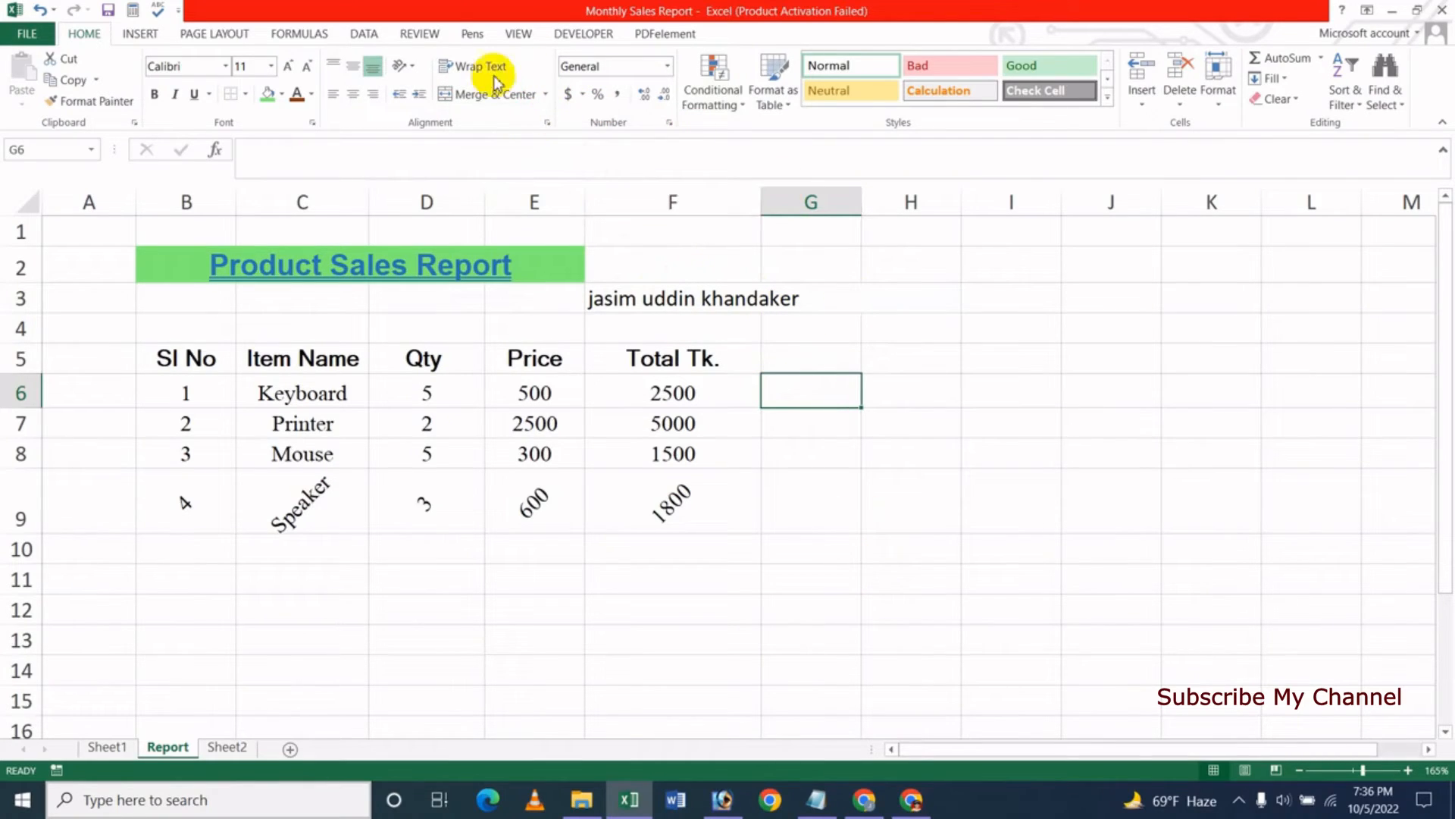
Step: Cut the merged name label from F3:H3 and paste it starting at G3
click(720, 298)
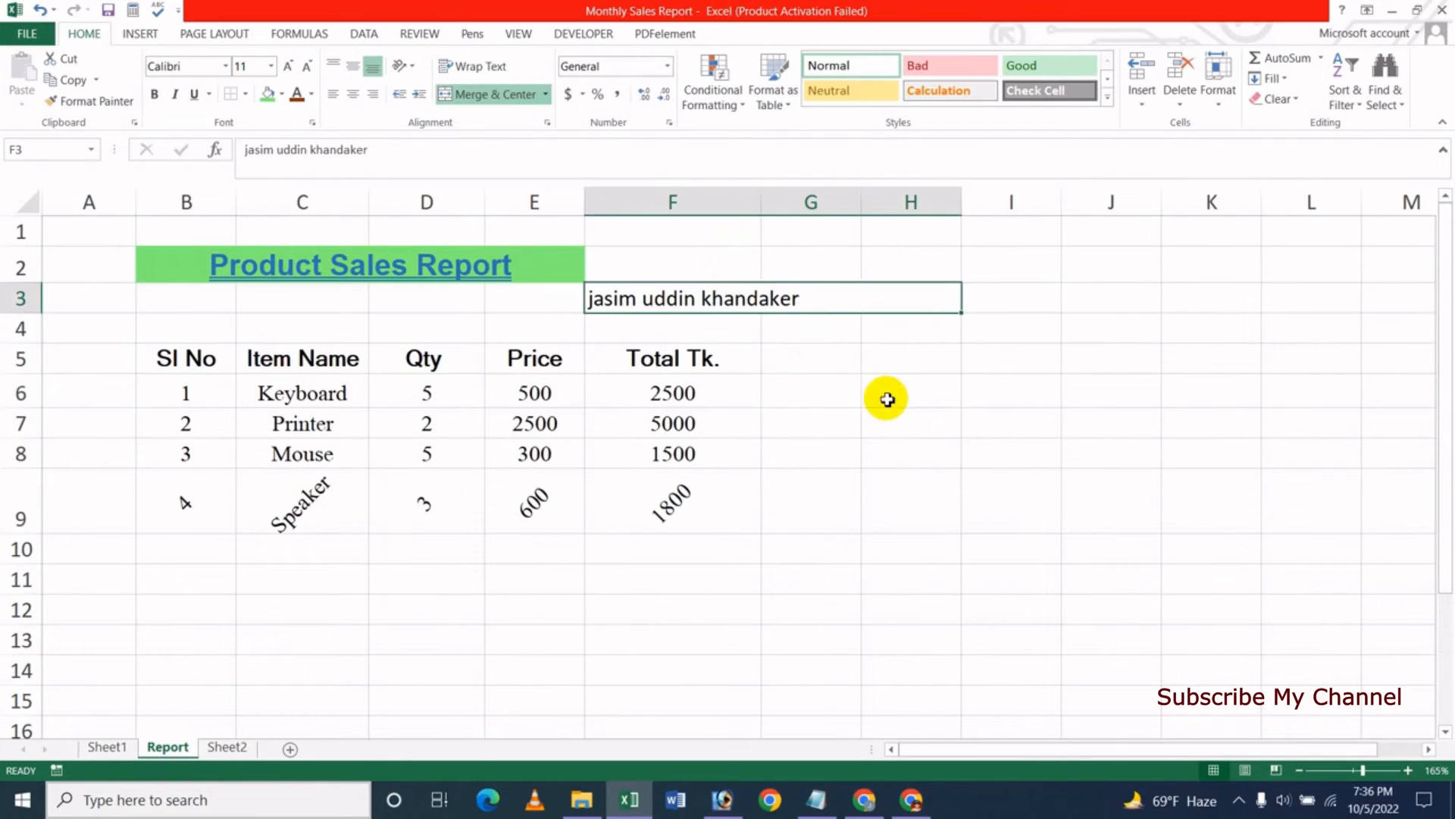
key(ctrl+x)
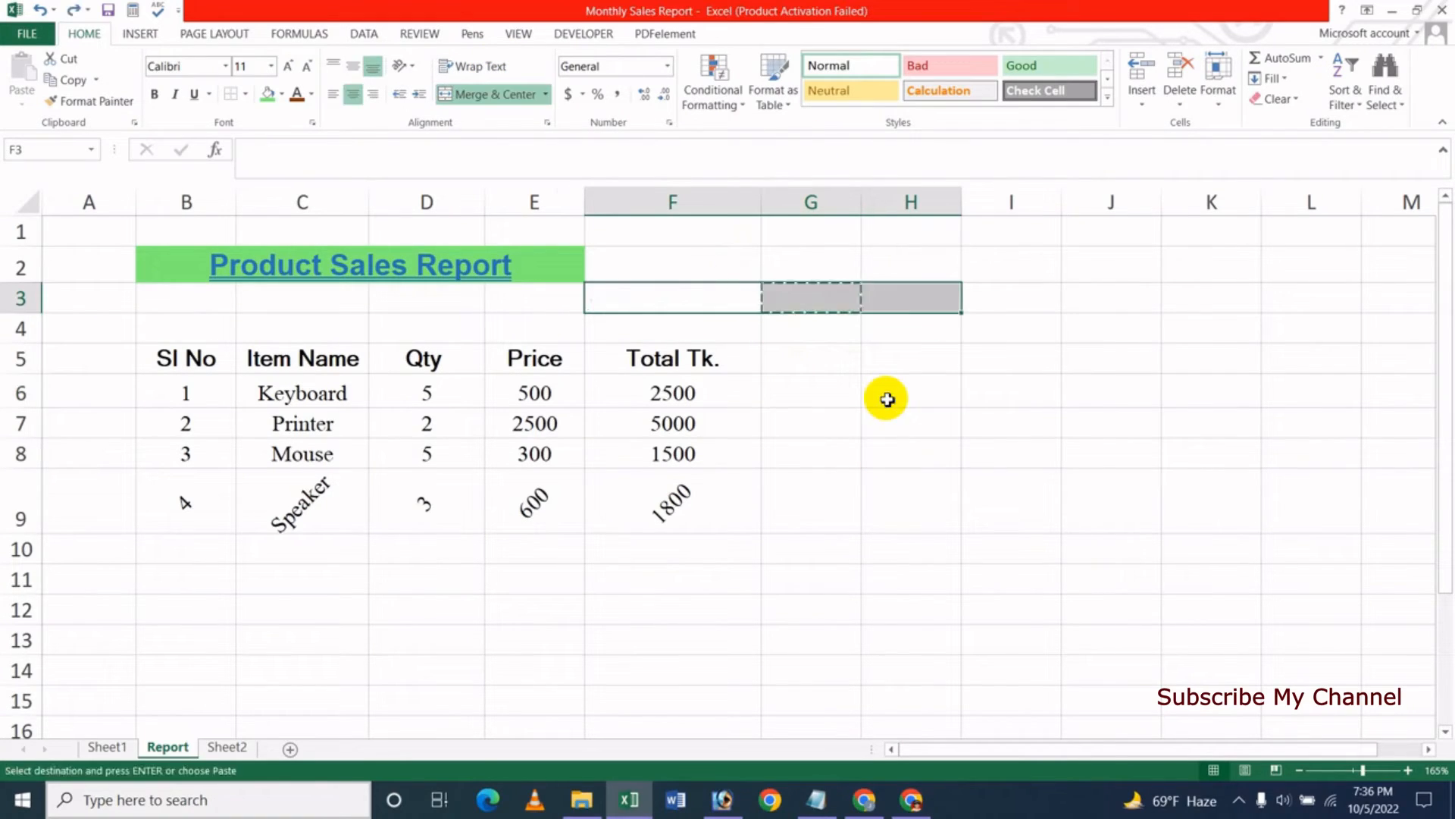
key(Right)
key(ctrl+v)
Step: Check the nearby cells, then reselect the name cell G3
click(879, 394)
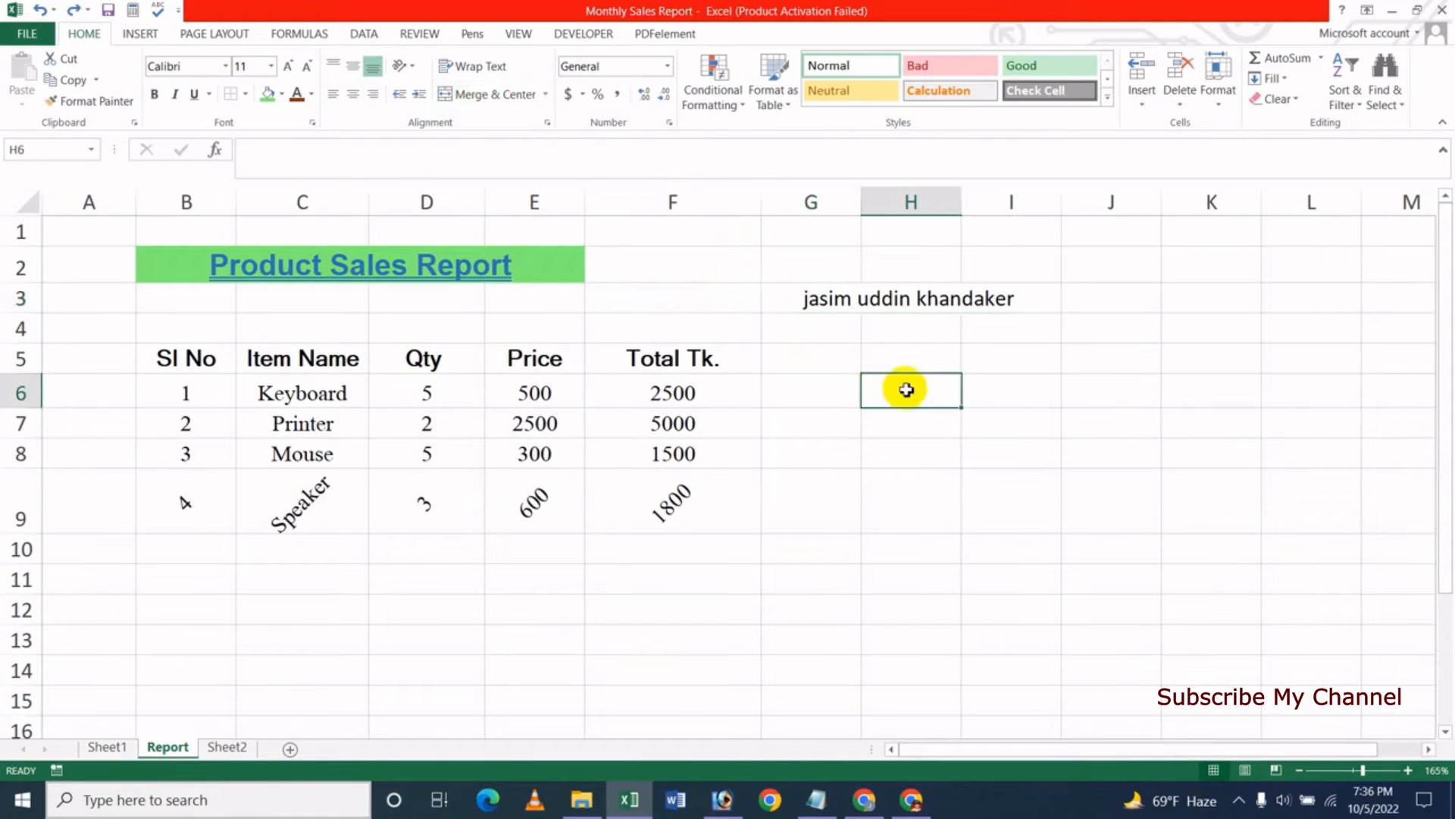
click(830, 392)
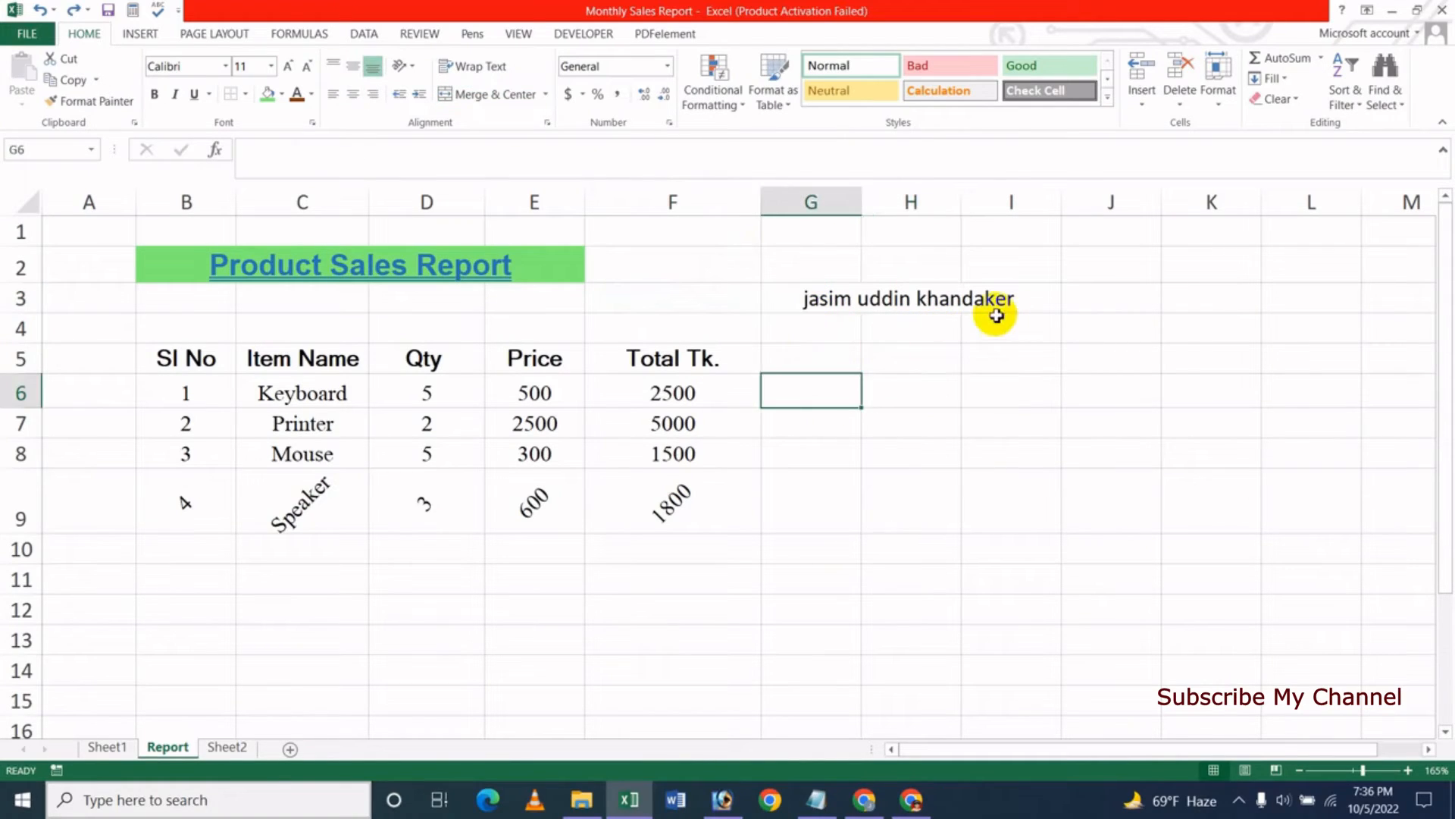
key(ctrl+Up)
click(854, 359)
click(835, 303)
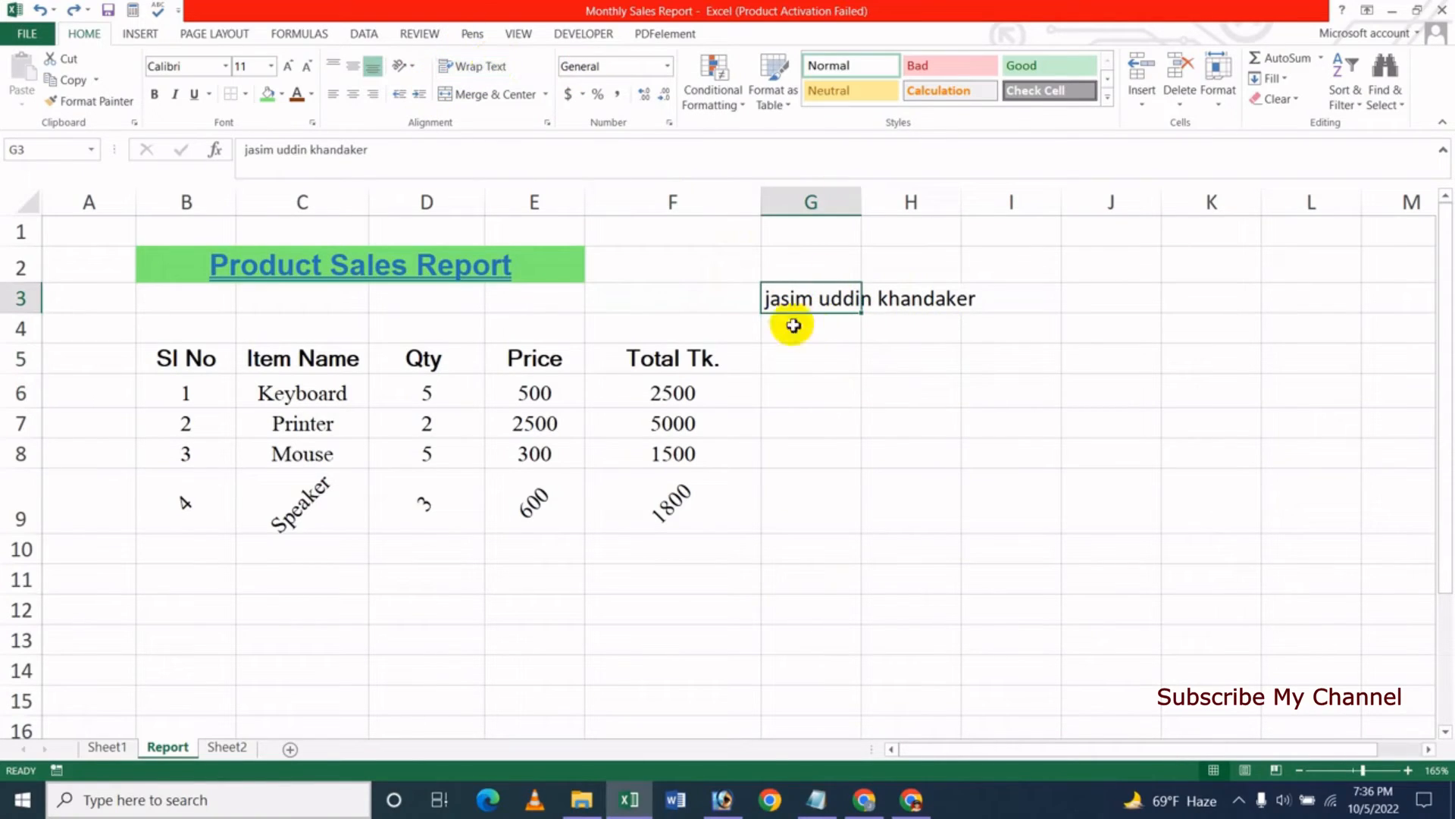
click(822, 364)
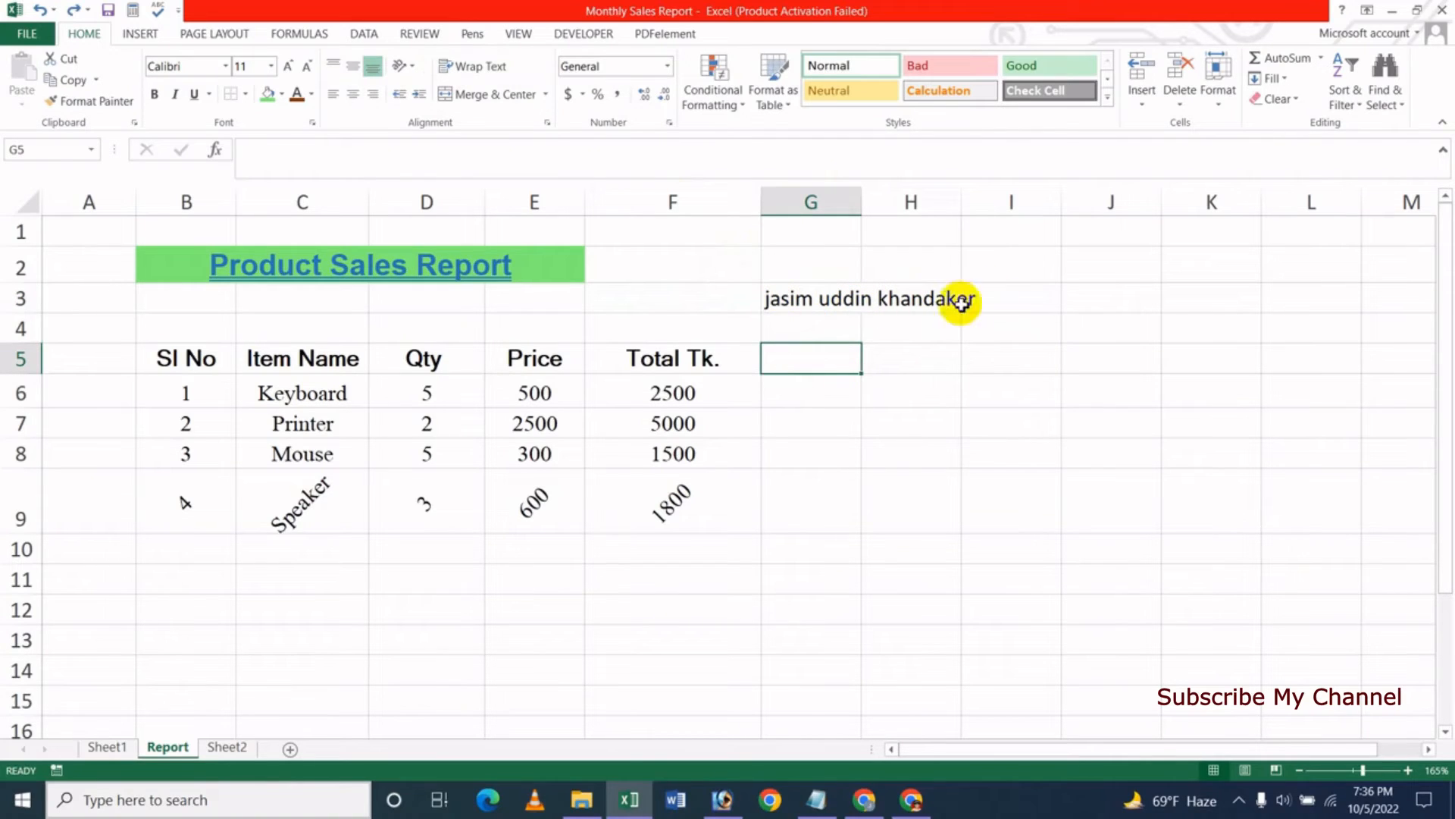
click(819, 303)
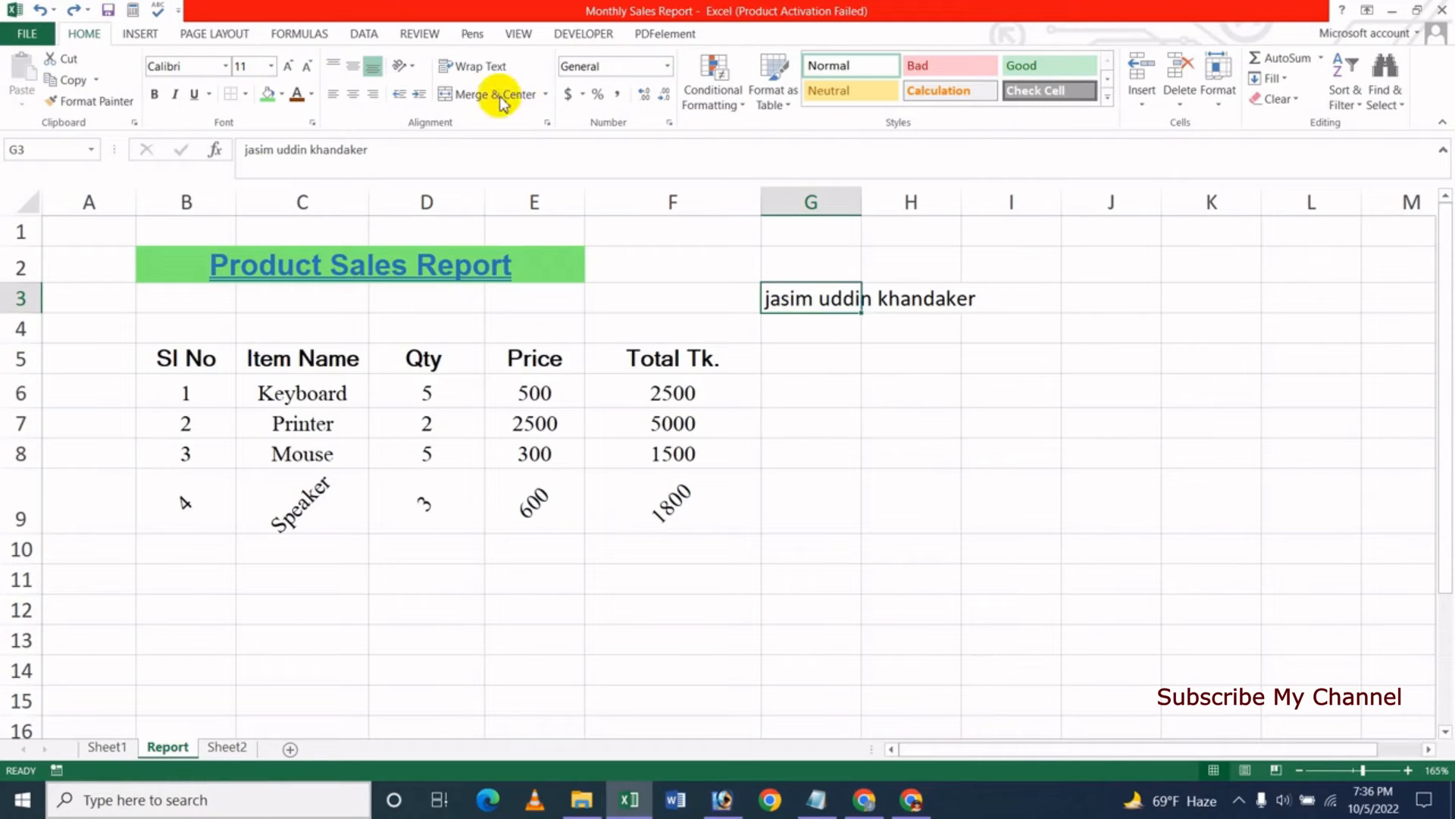
click(472, 72)
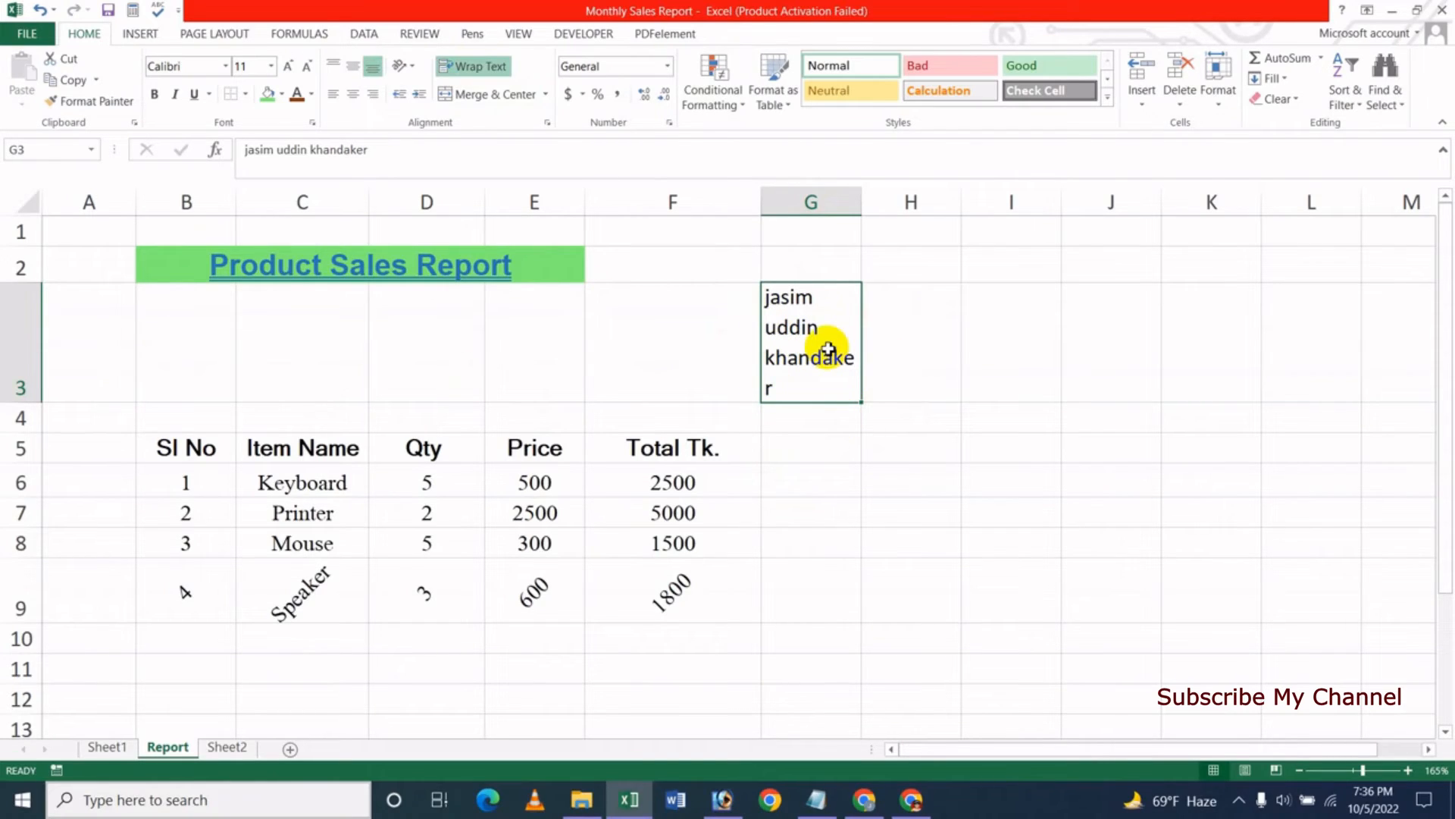
click(489, 66)
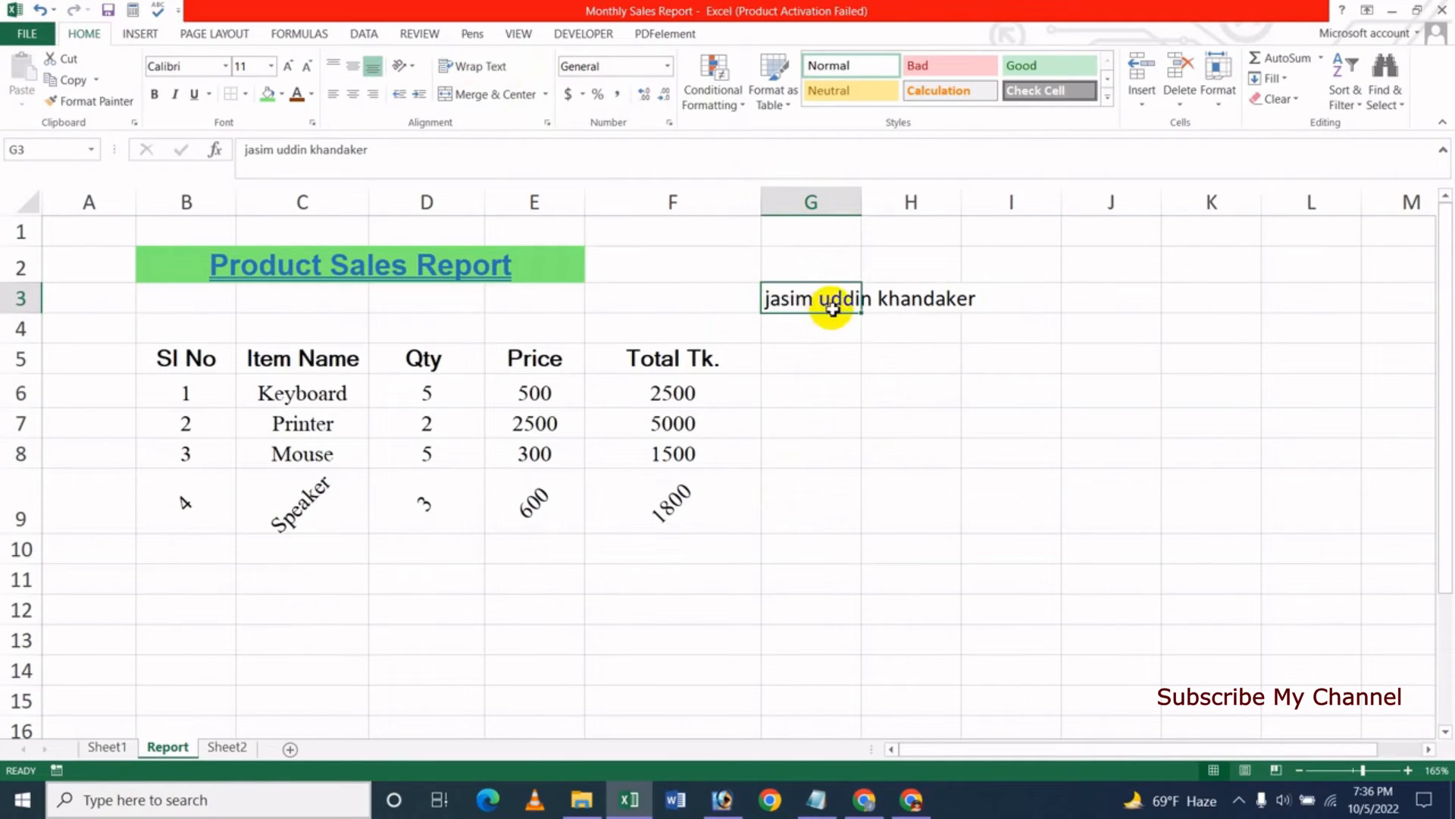
click(476, 66)
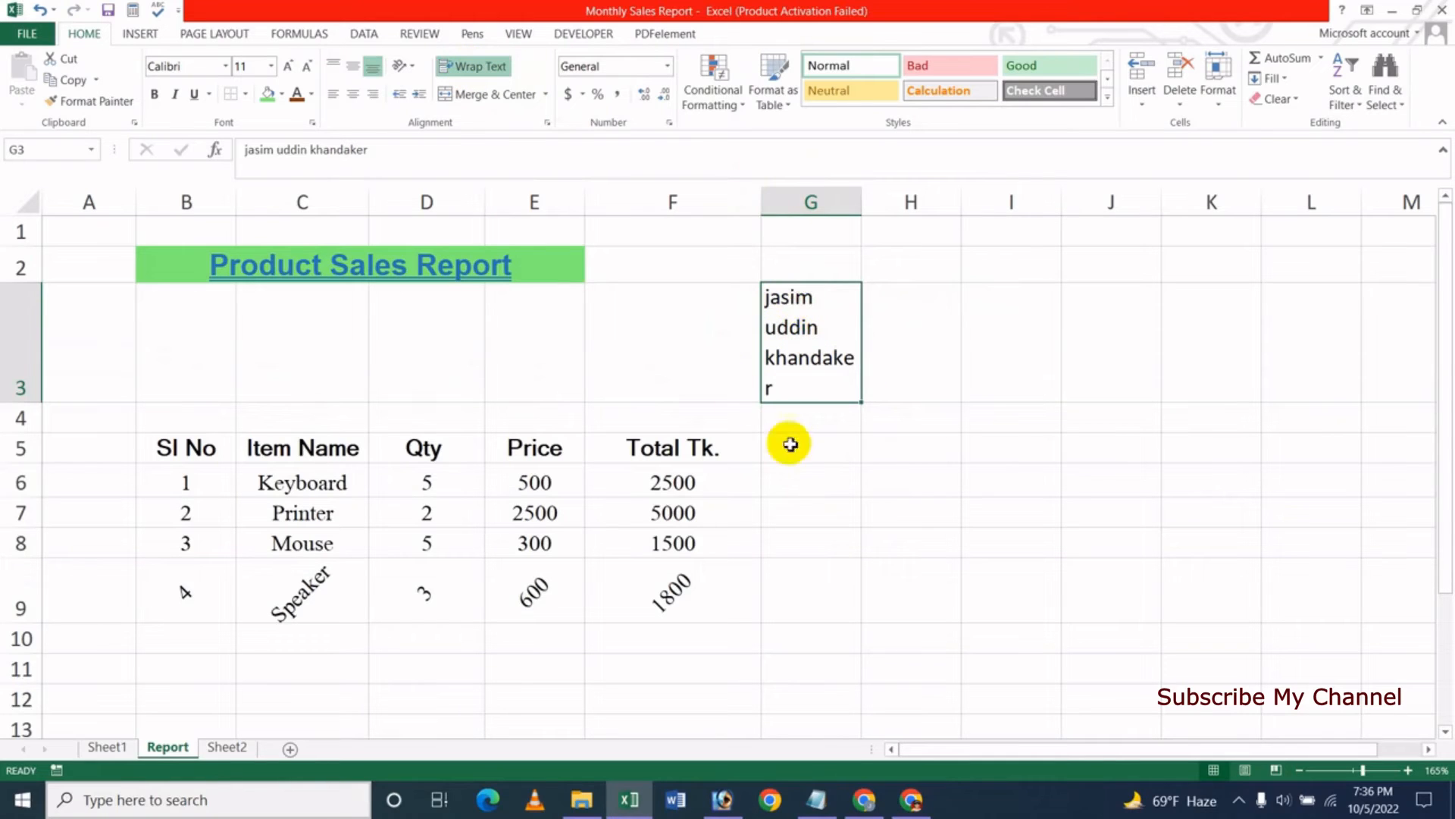
click(474, 67)
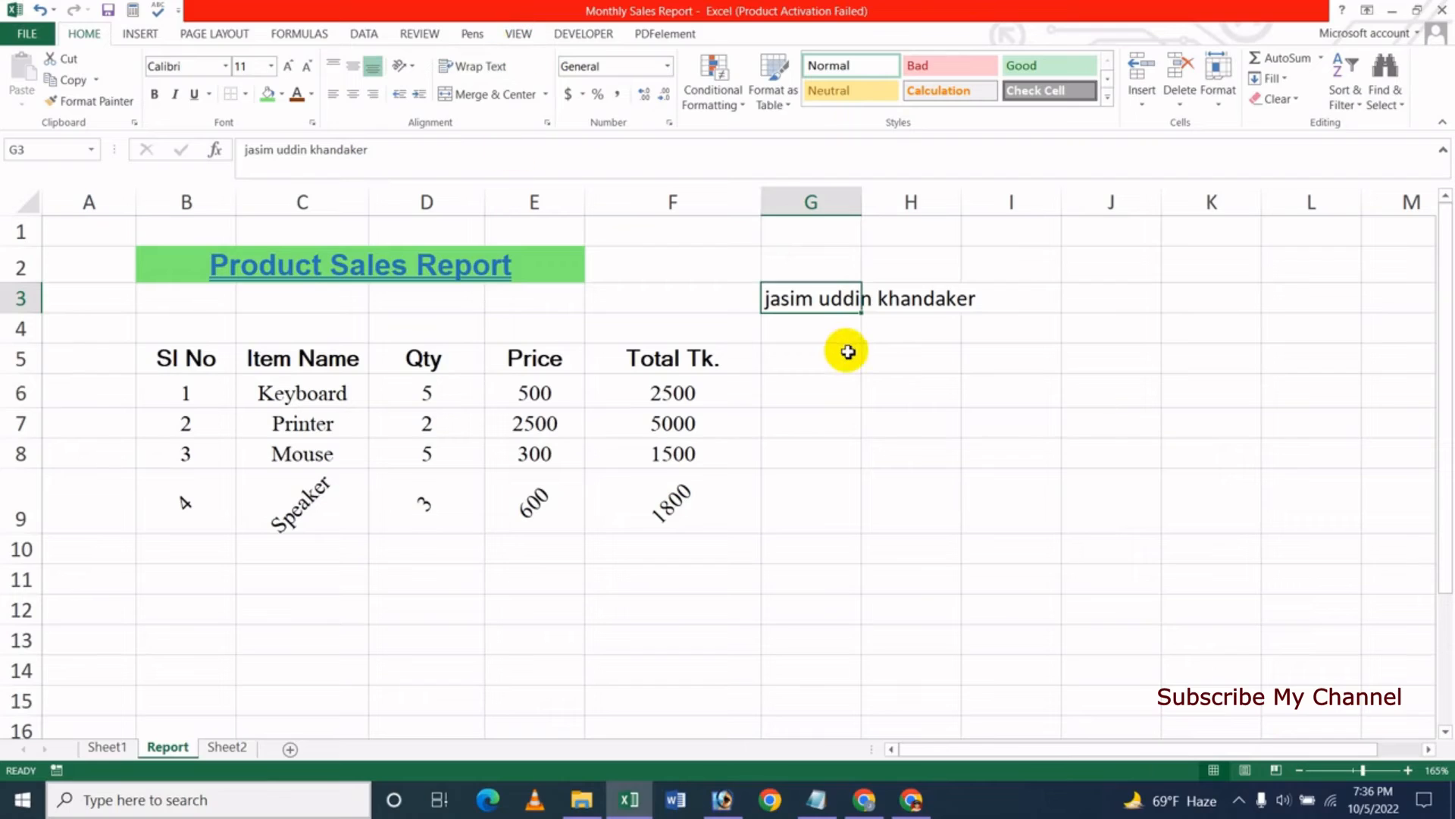
Step: Turn on Shrink to fit for the name label in G3
click(545, 123)
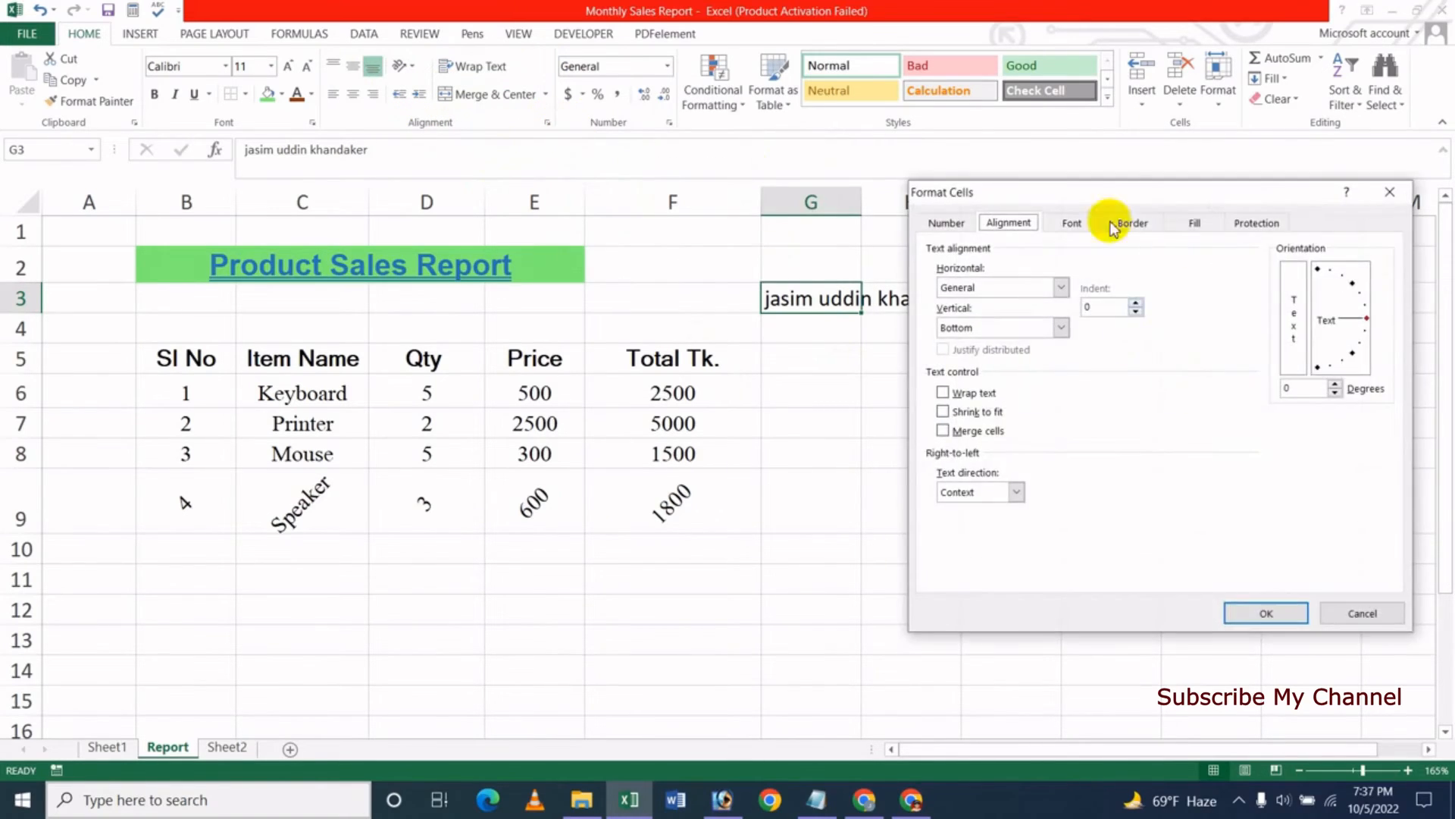
drag(1105, 195, 1123, 325)
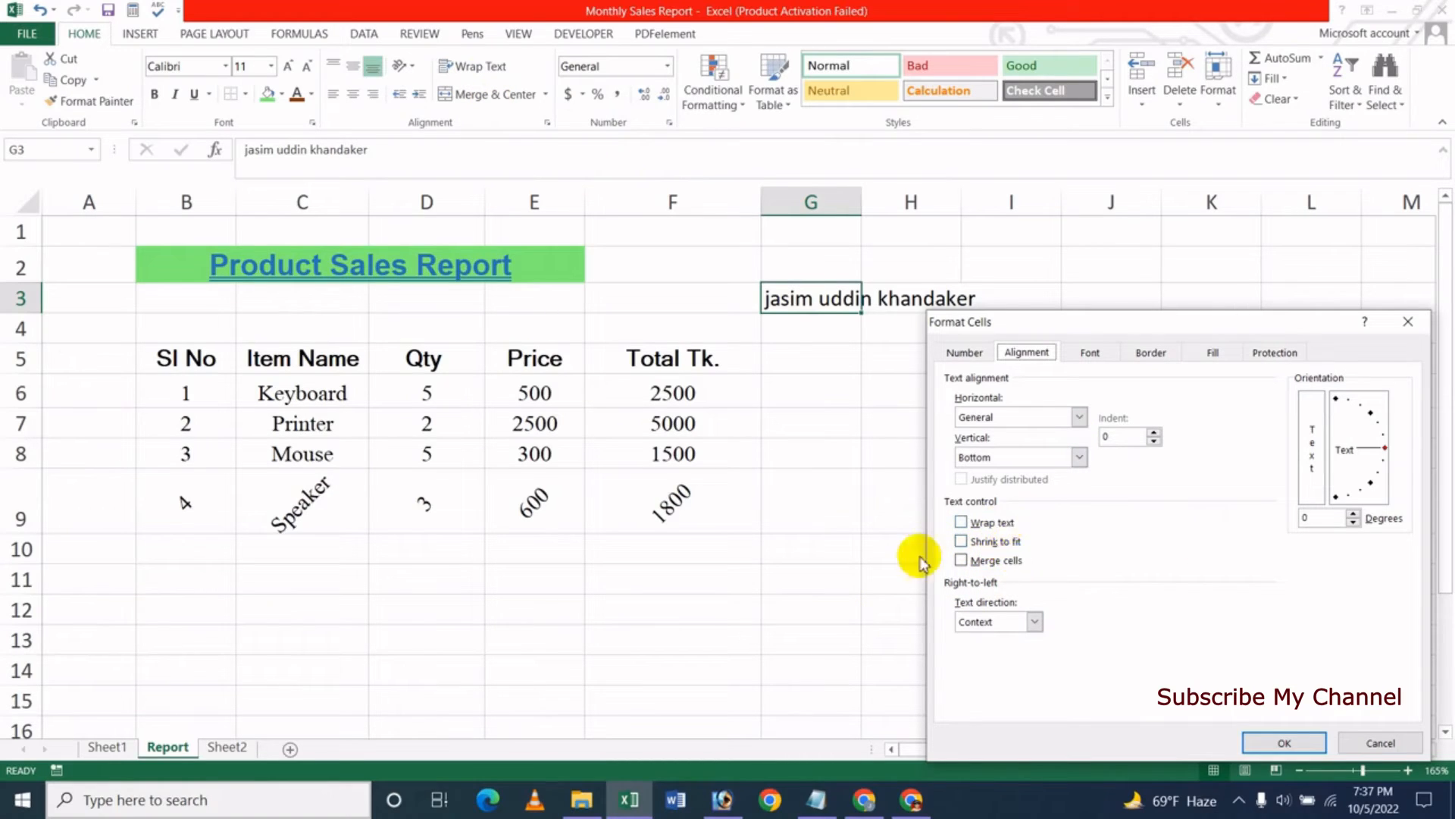
click(961, 542)
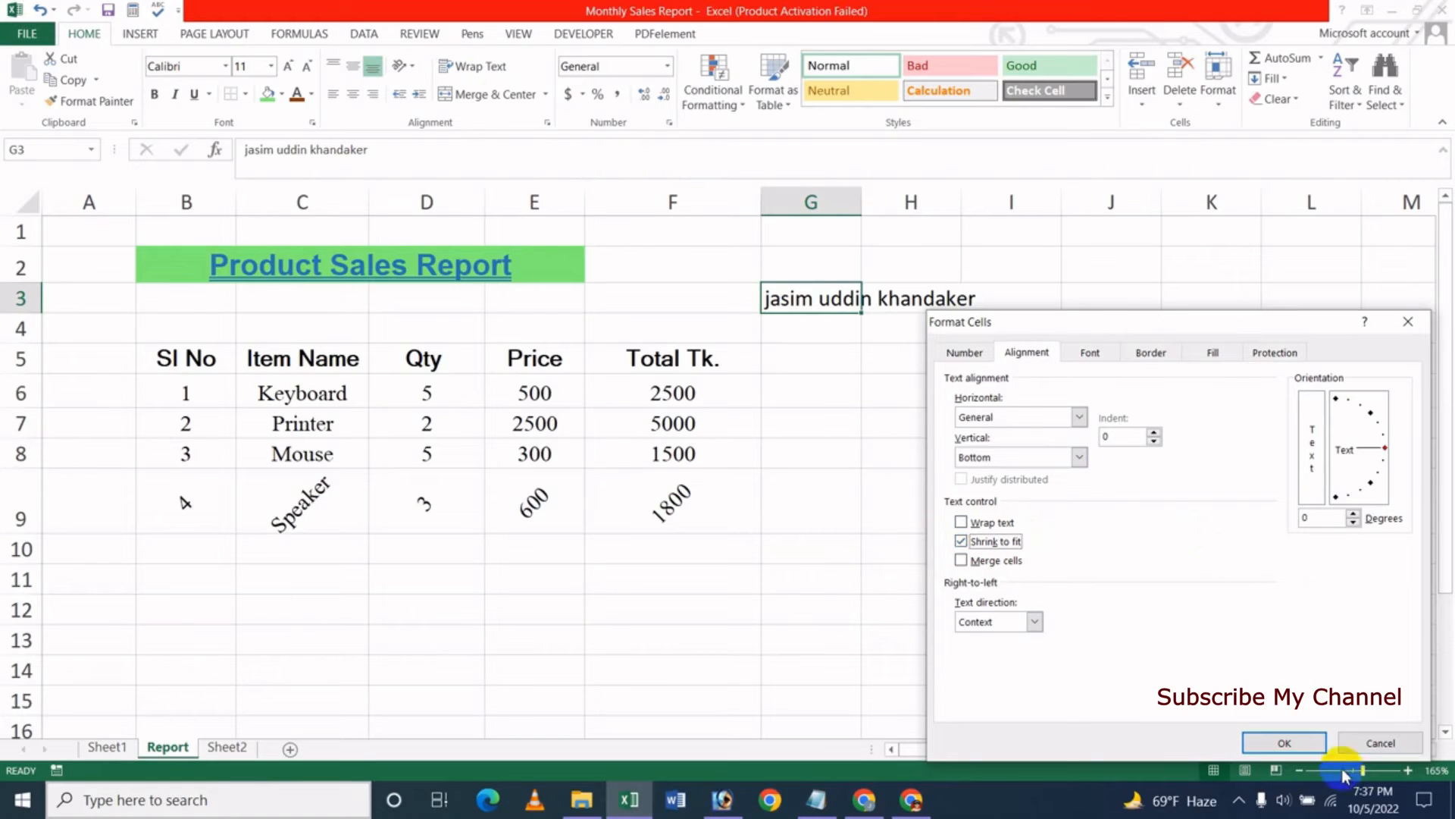
click(1293, 743)
Step: Reselect the name cell G3 and bring up its alignment settings again
click(780, 358)
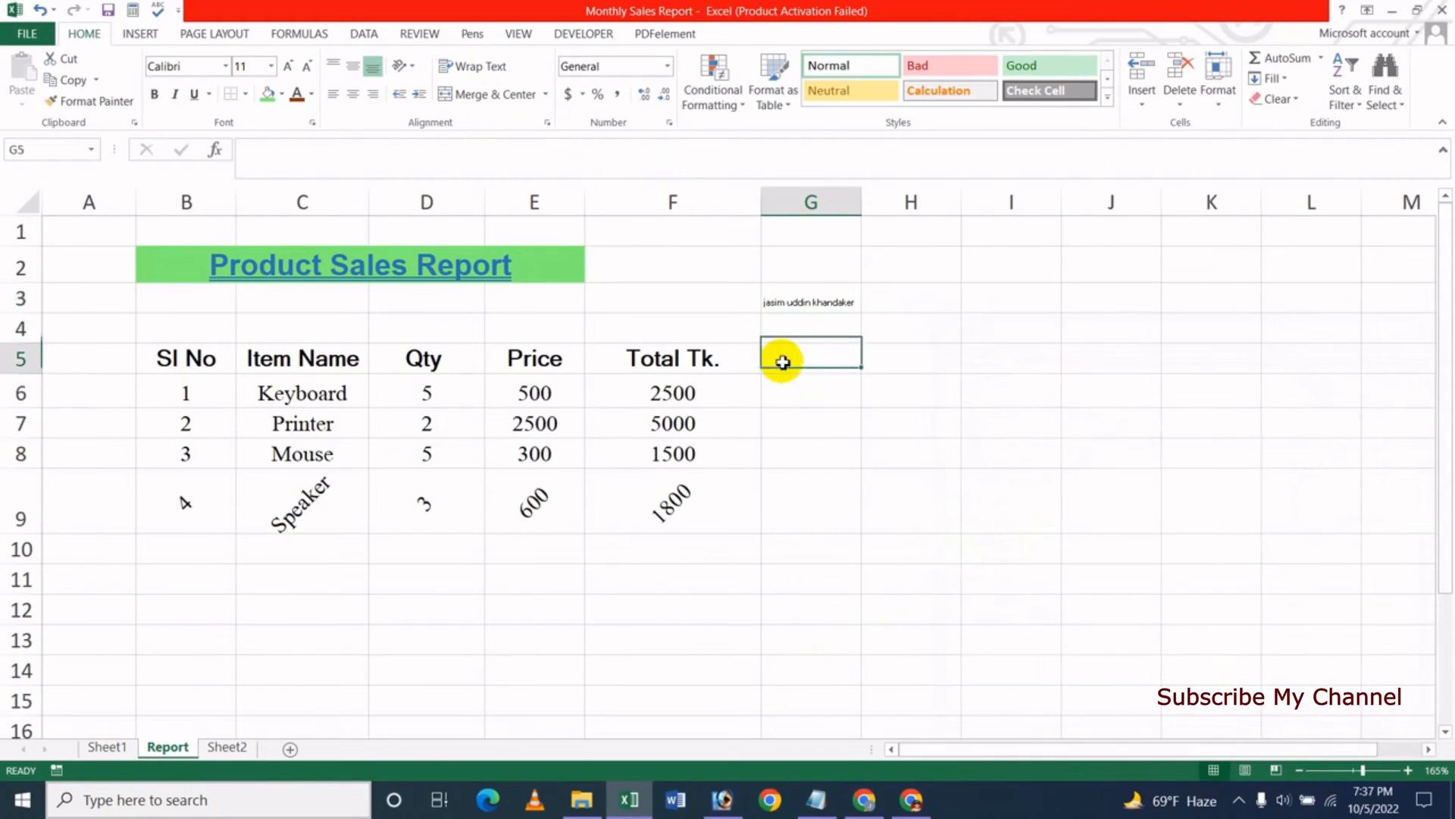
click(816, 303)
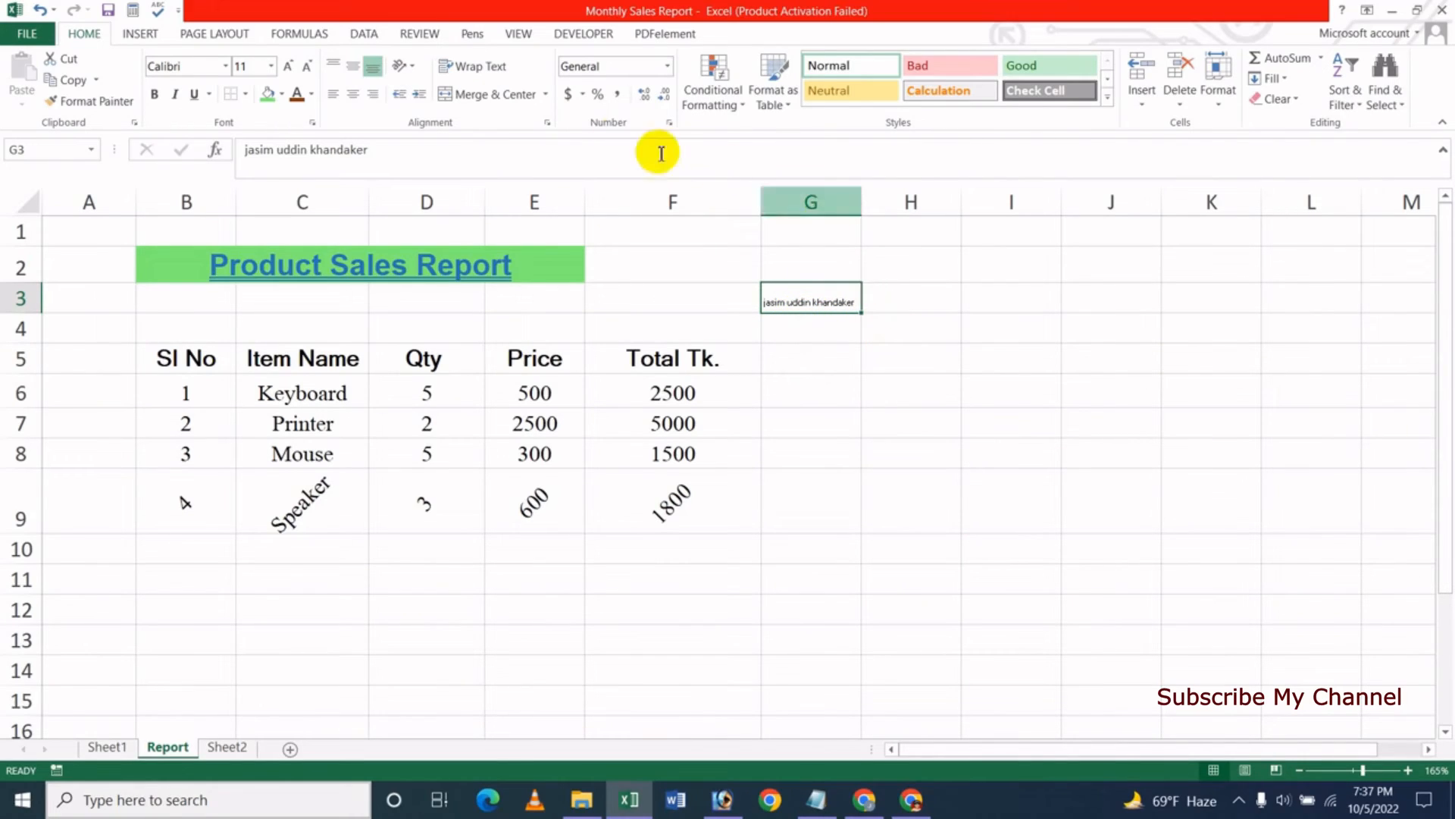
click(547, 123)
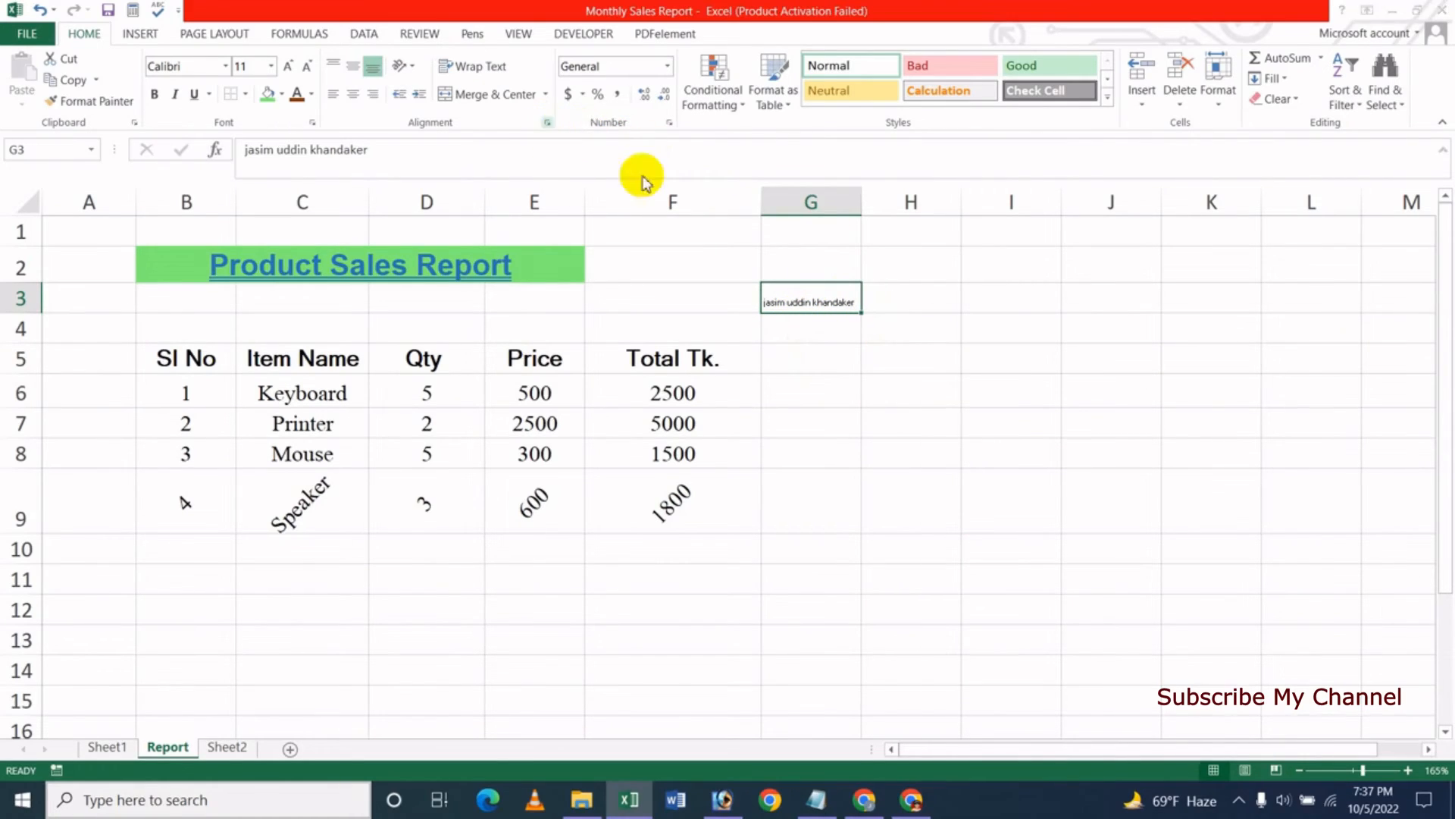
Step: Turn off Shrink to fit, then set the G3 name label to Right (Indent), indent 4, vertically centred
click(994, 542)
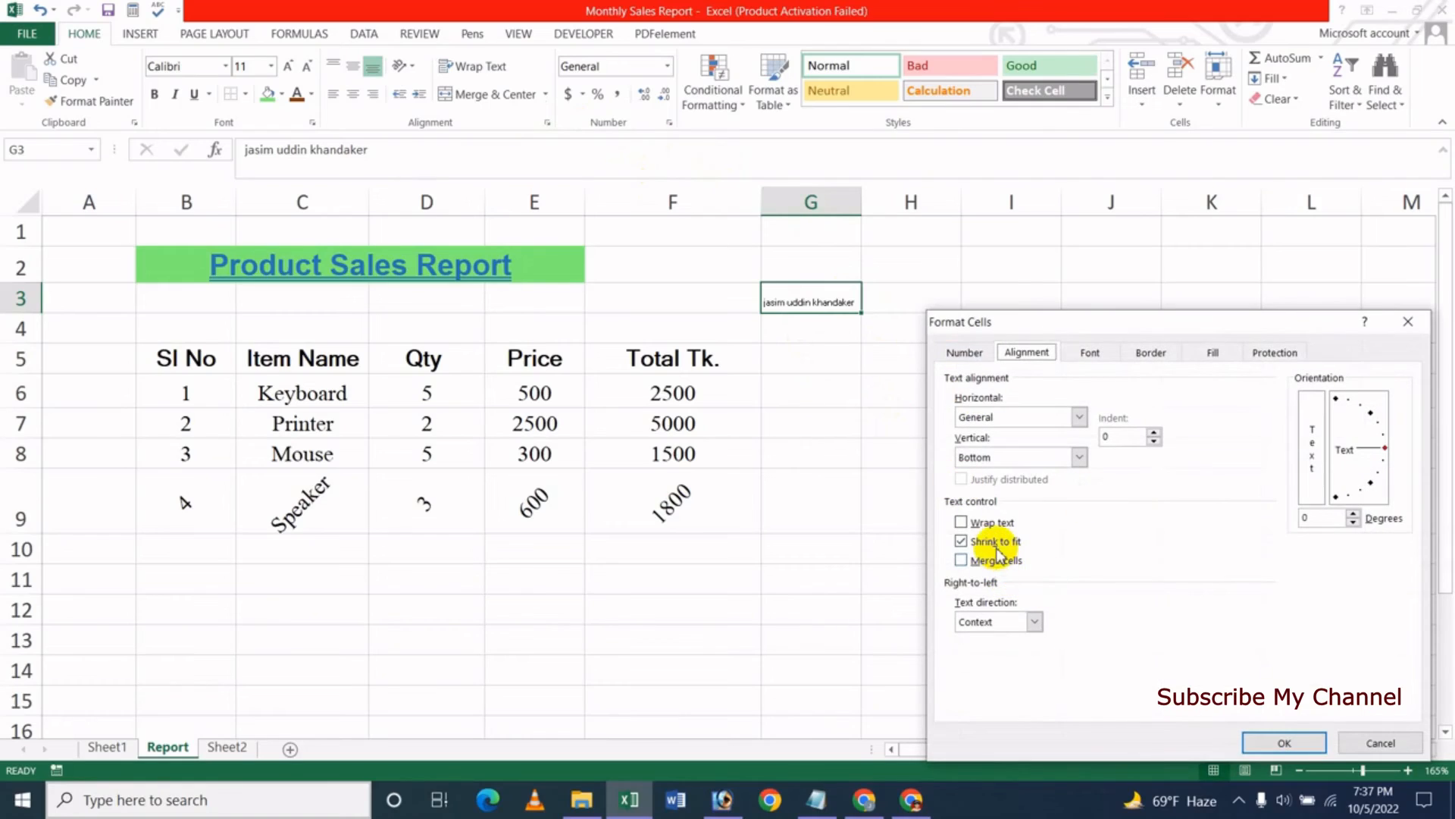
click(1297, 741)
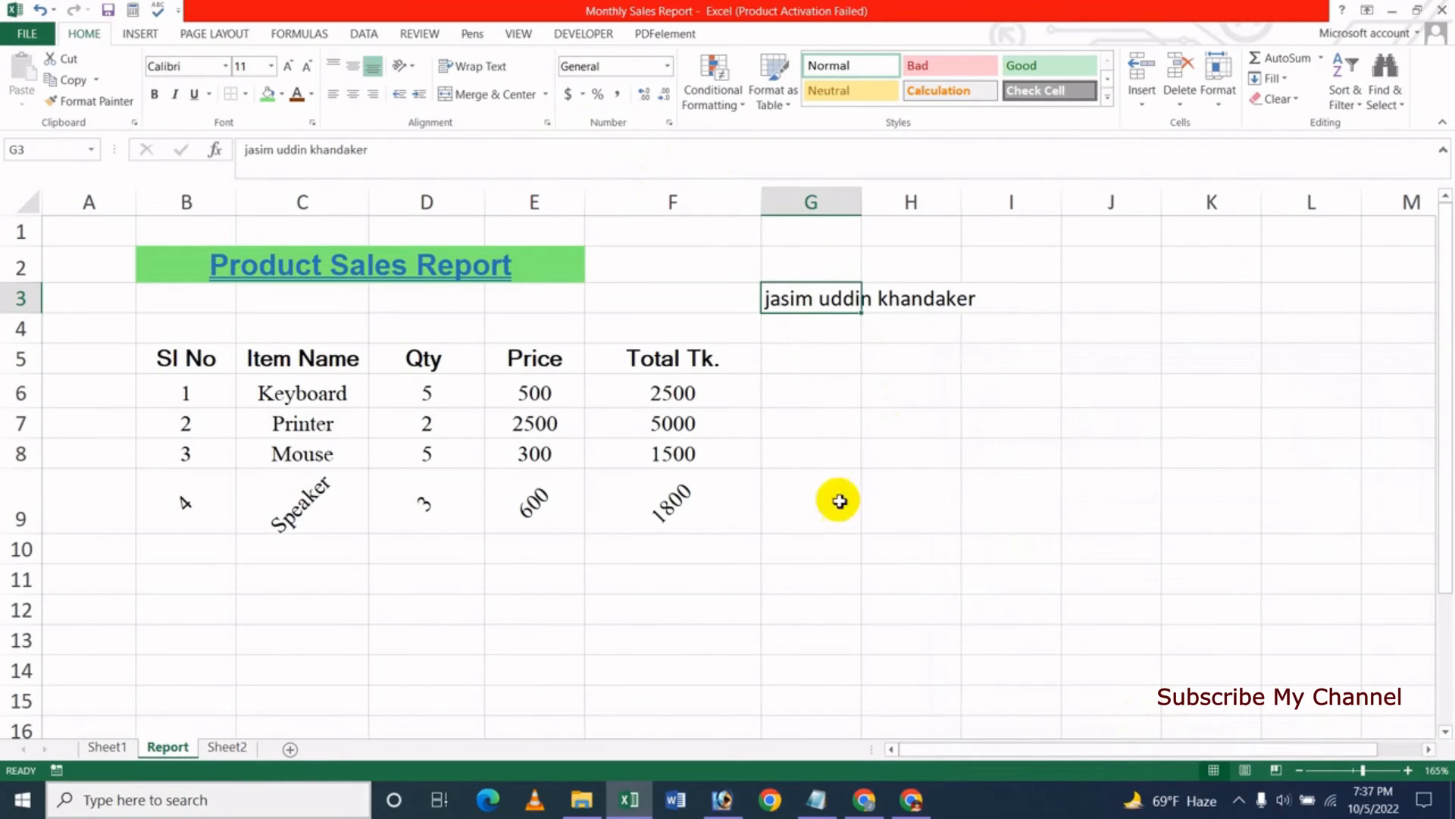
click(547, 123)
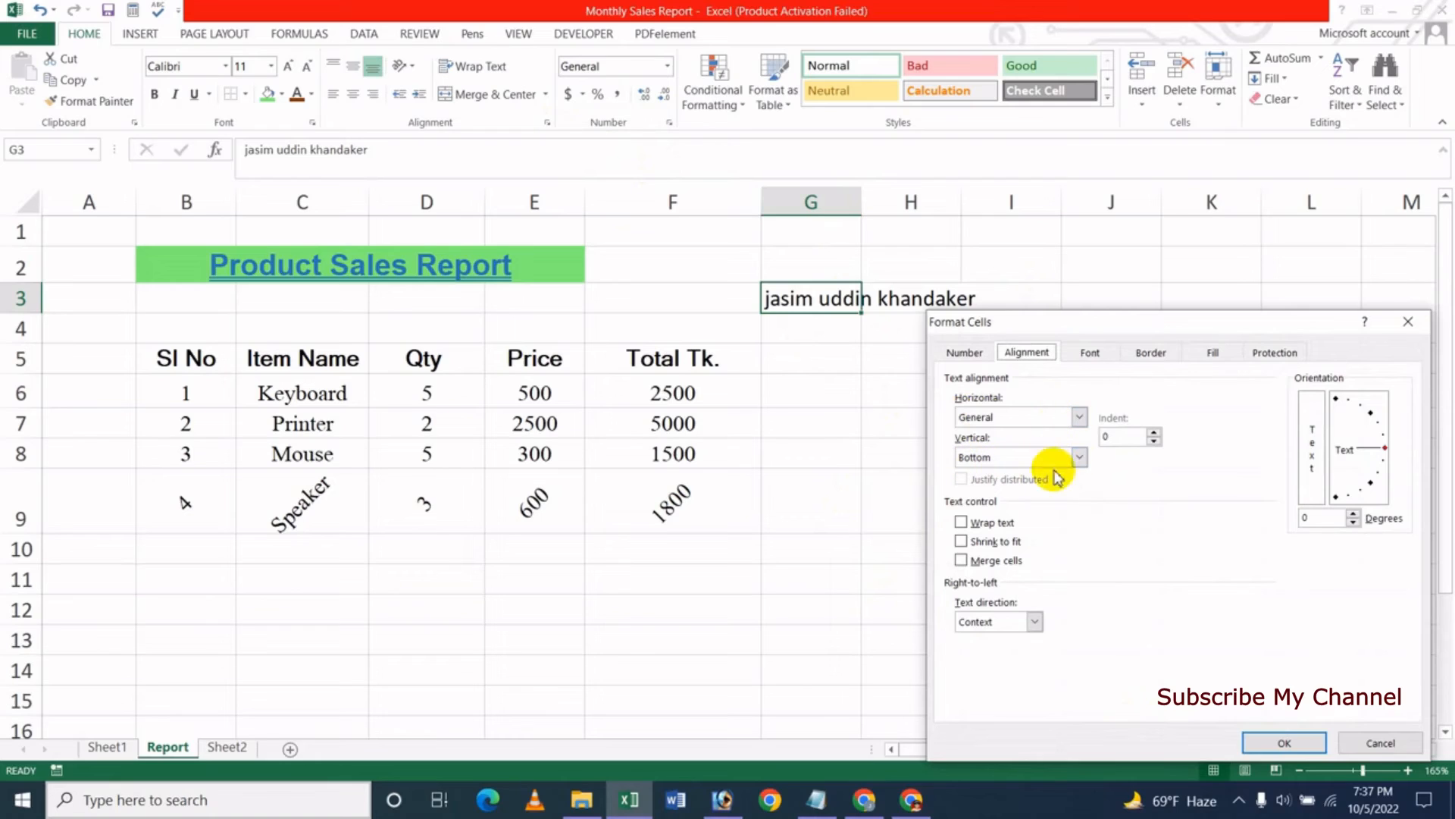
click(1076, 418)
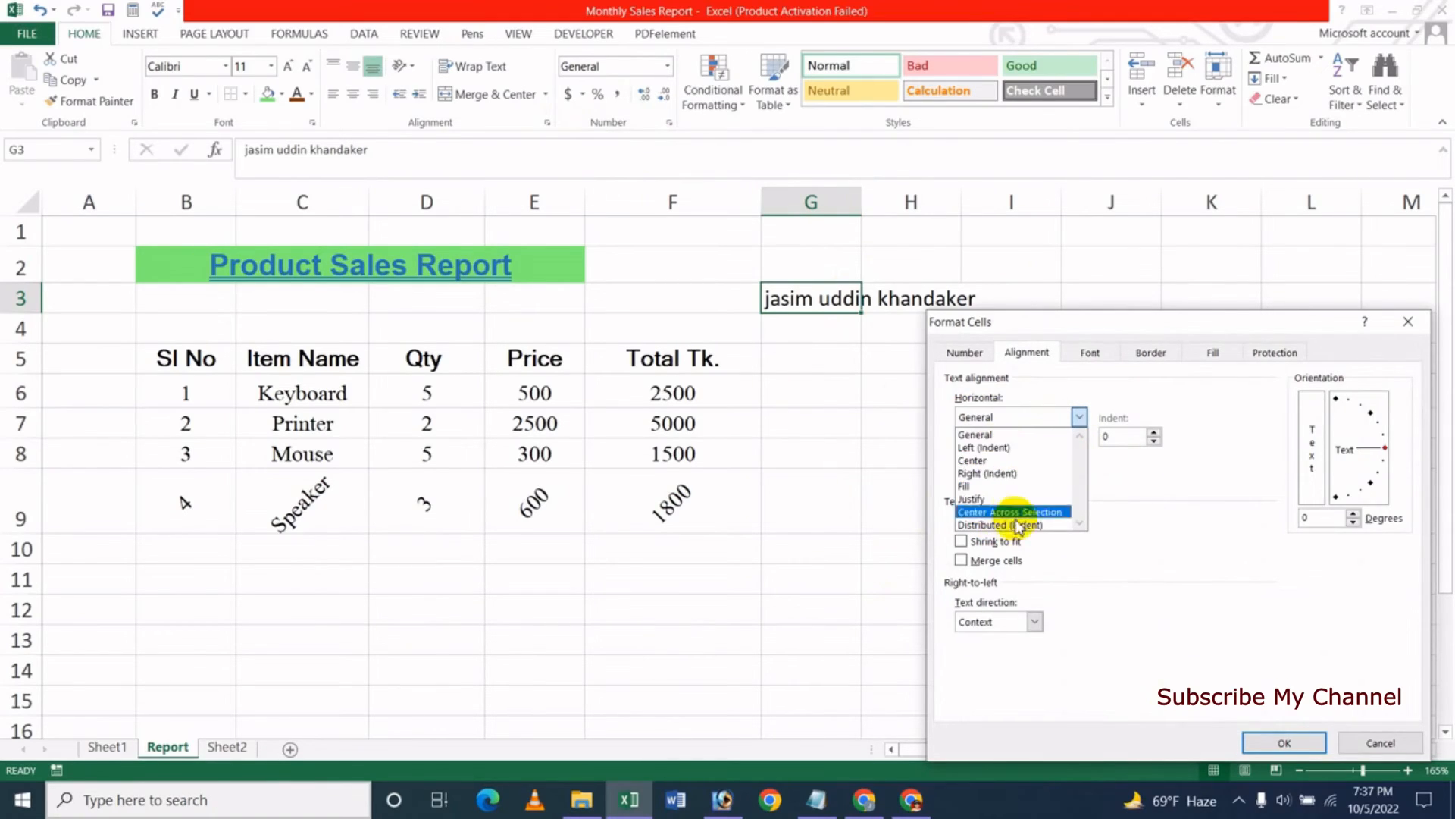
click(993, 472)
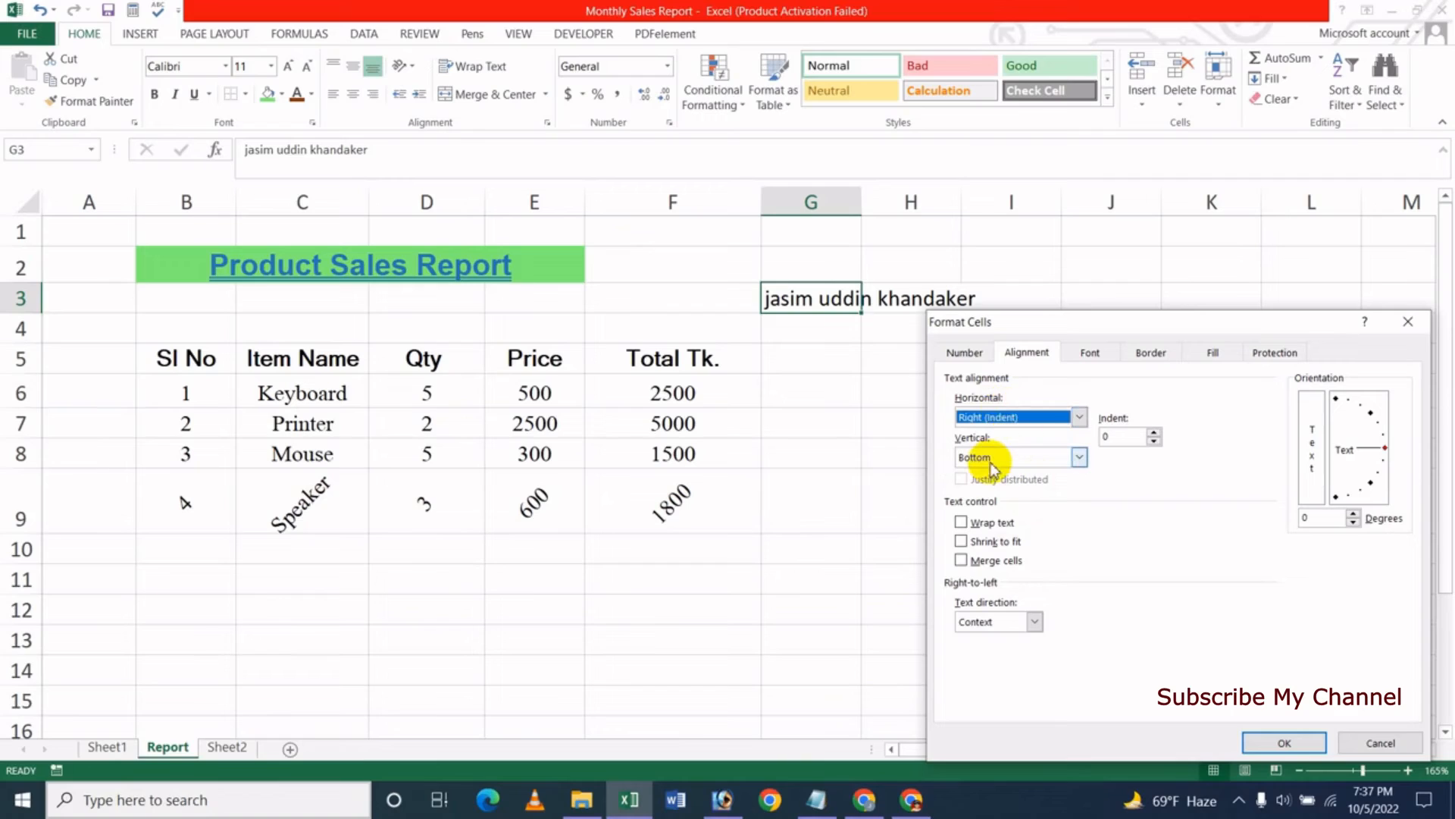
click(1005, 457)
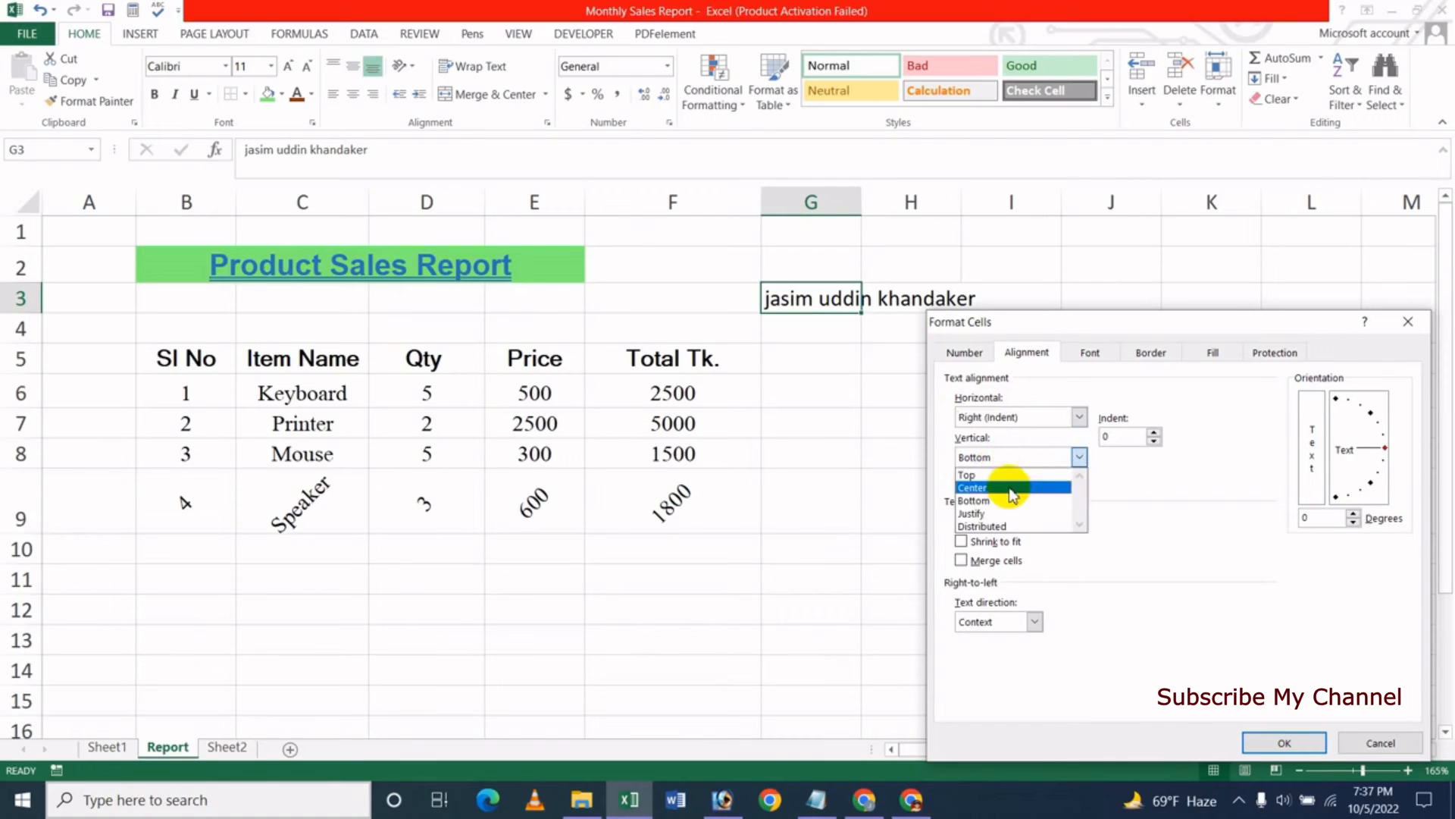
click(1007, 489)
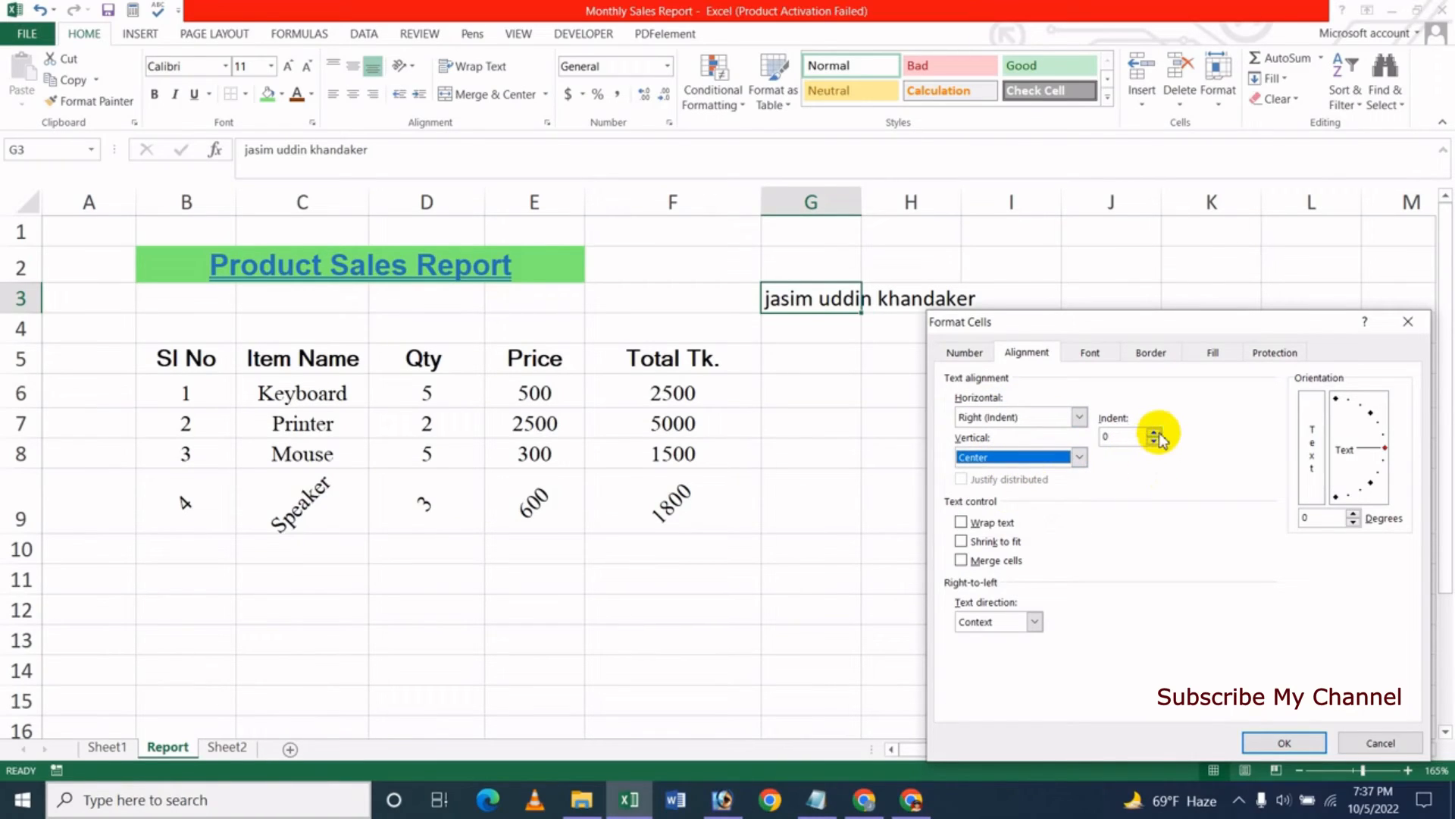
click(1157, 435)
click(1153, 433)
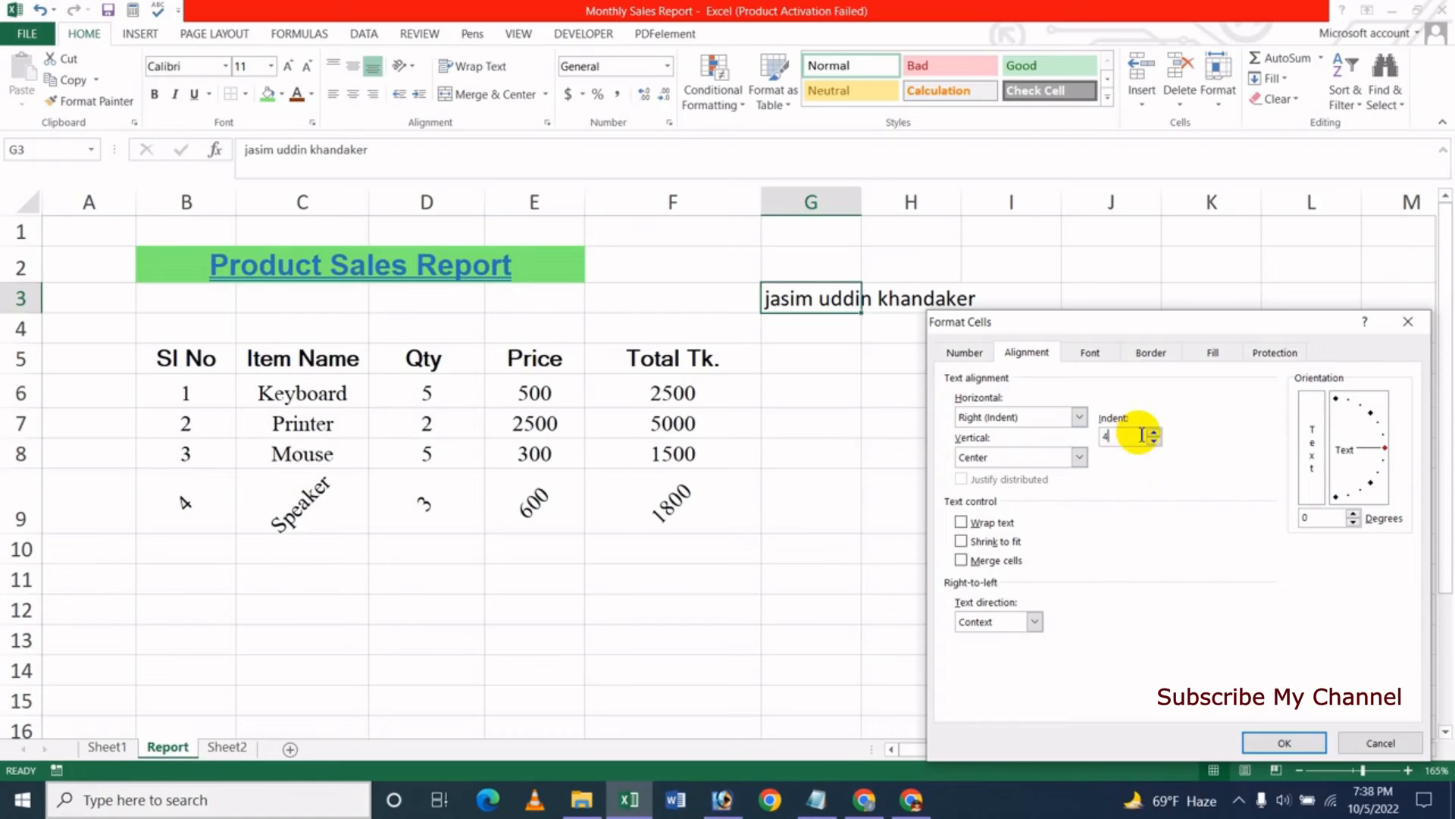
click(1154, 433)
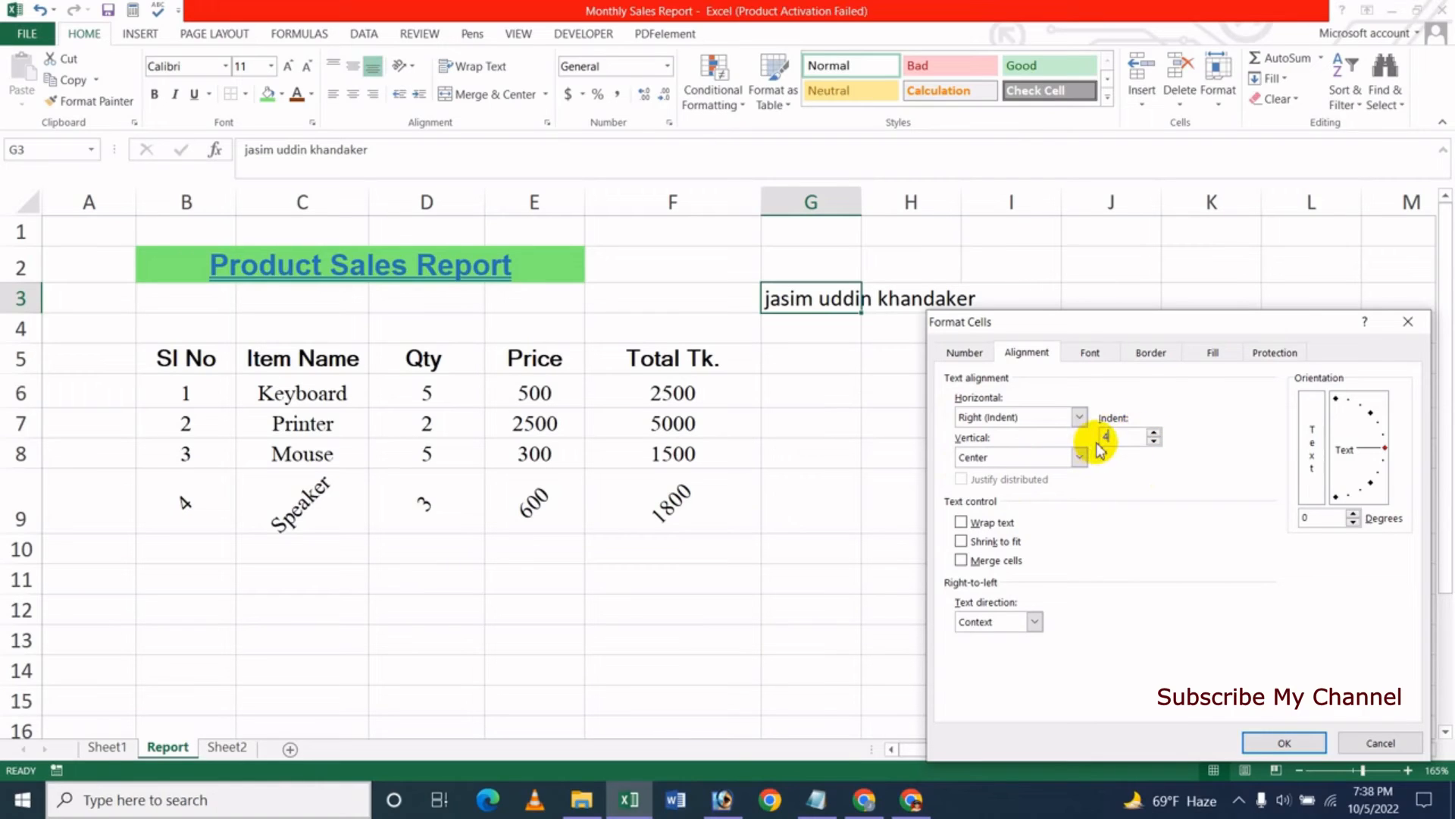
click(1286, 743)
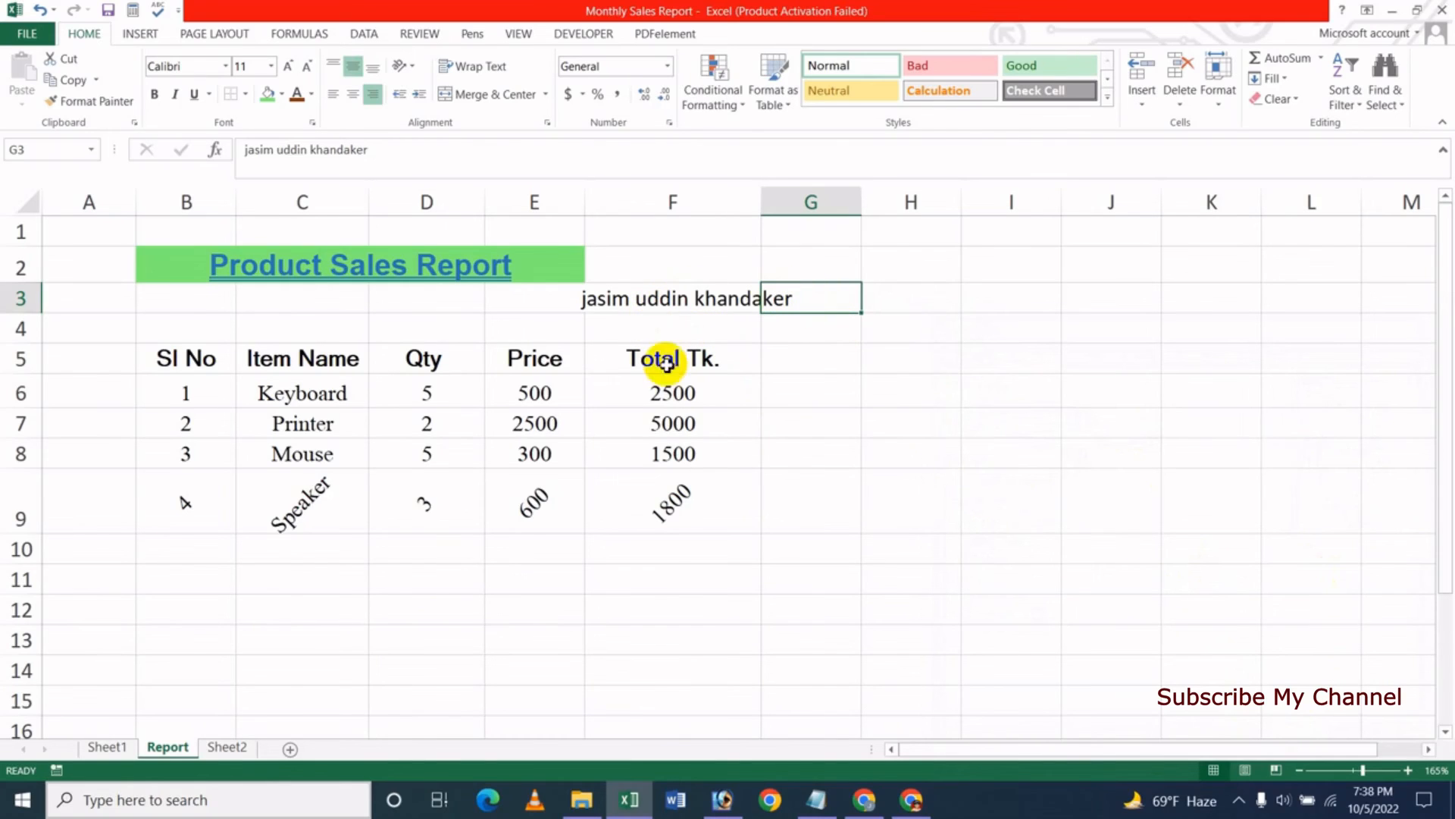
Step: Set B5:F8 to left horizontal, top vertical alignment with text angled at 30 degrees
drag(185, 358, 680, 434)
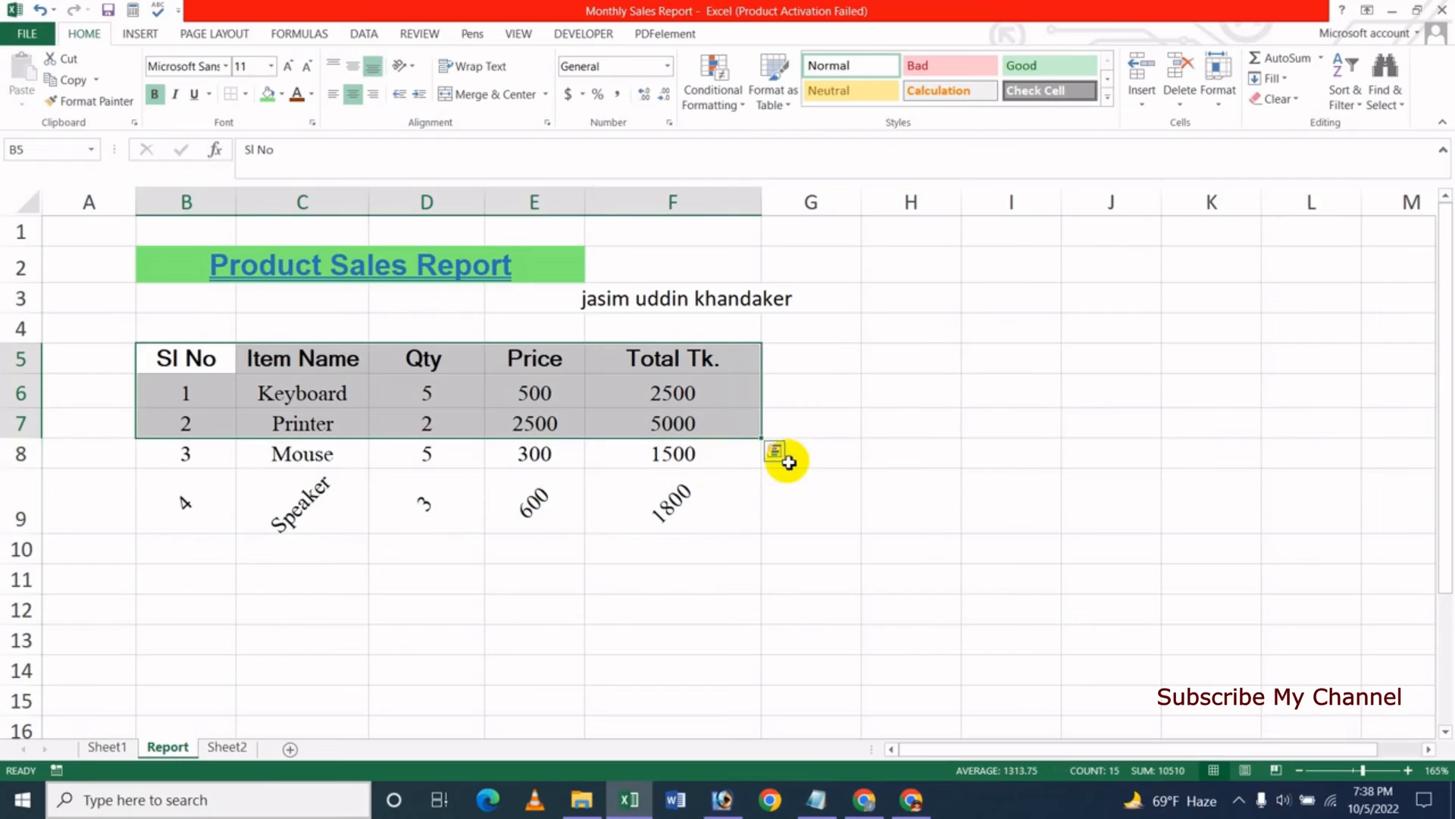
key(shift+Down)
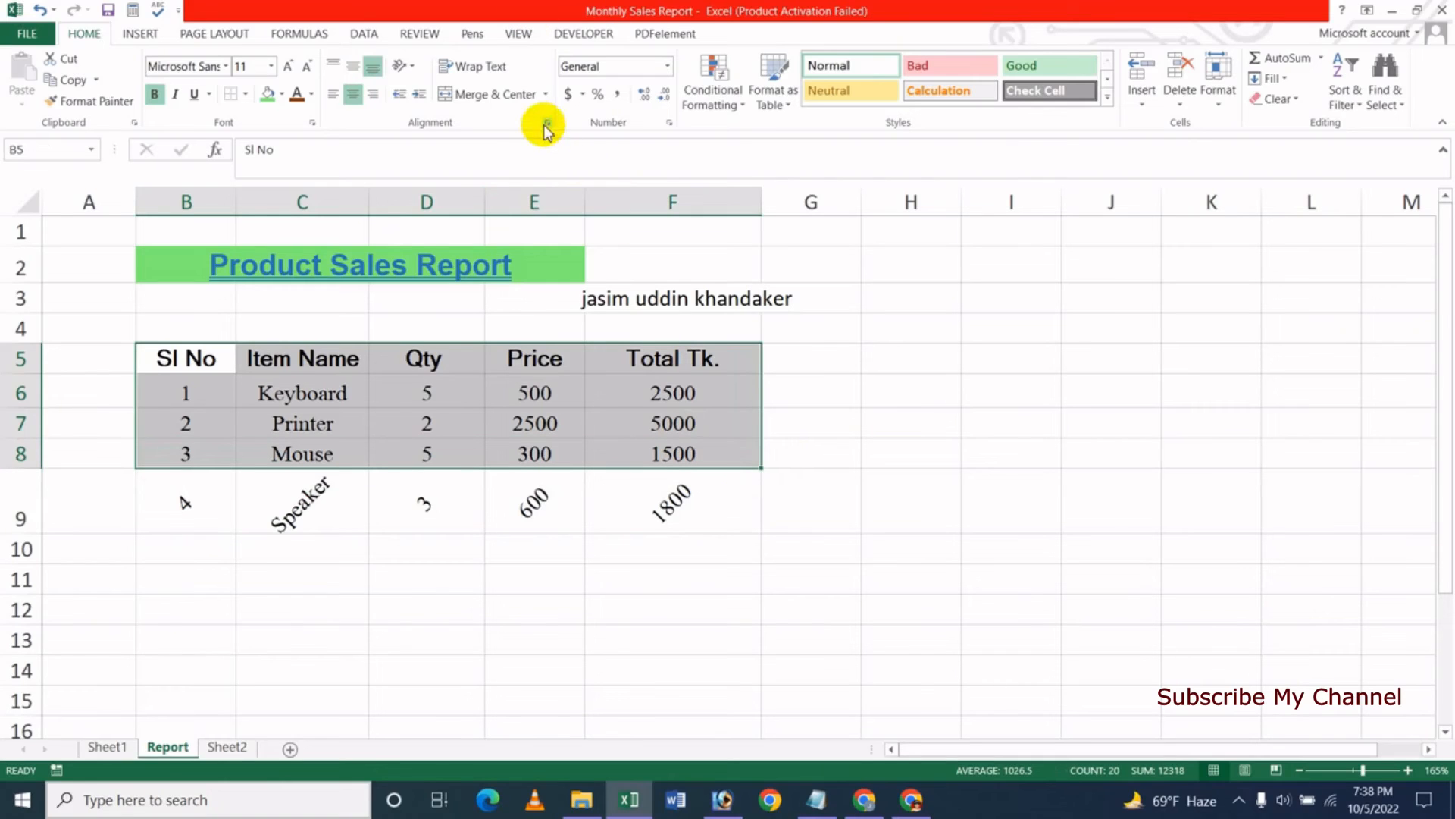
click(546, 123)
click(1032, 417)
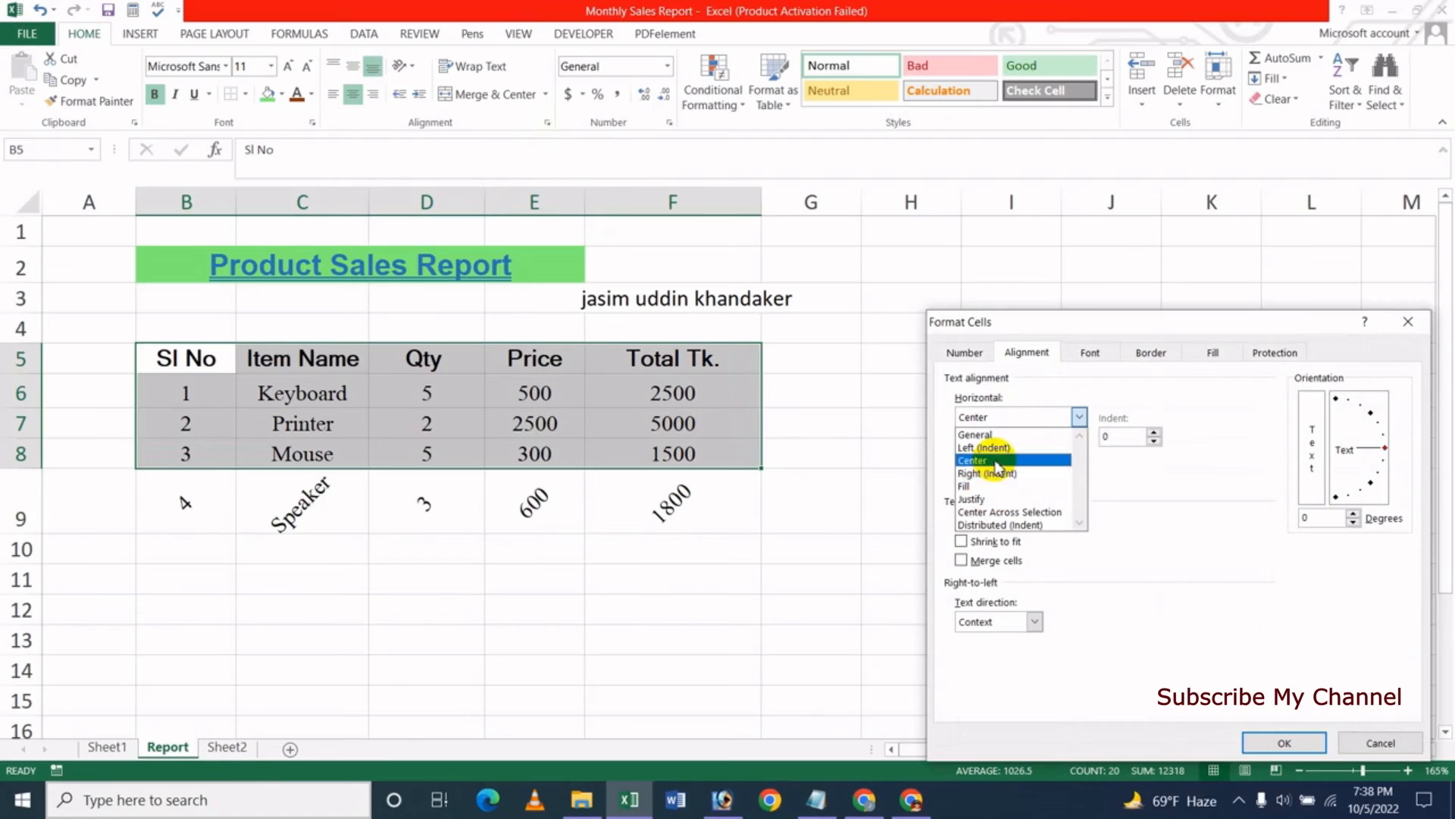
click(996, 461)
click(1053, 457)
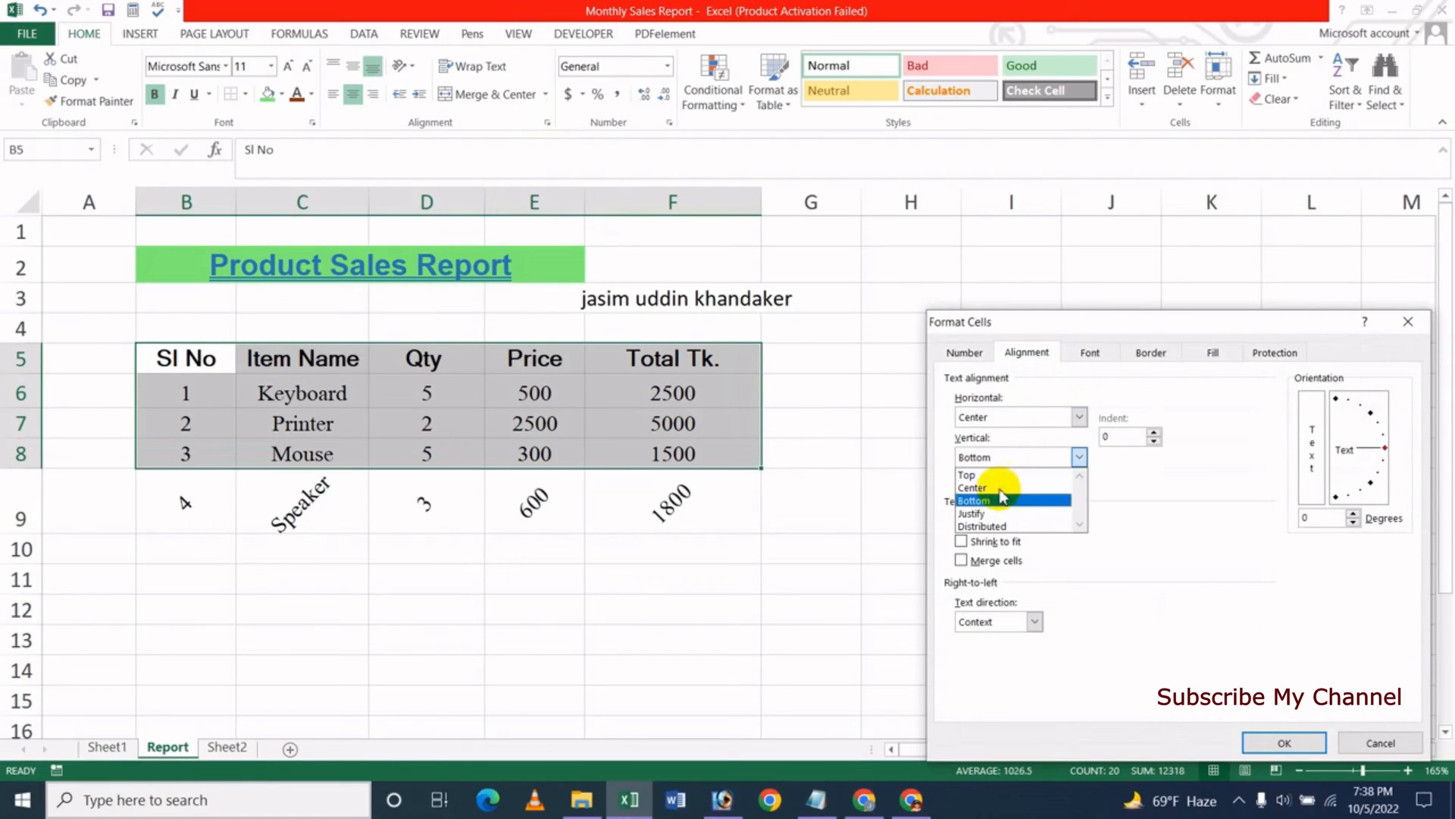
click(999, 475)
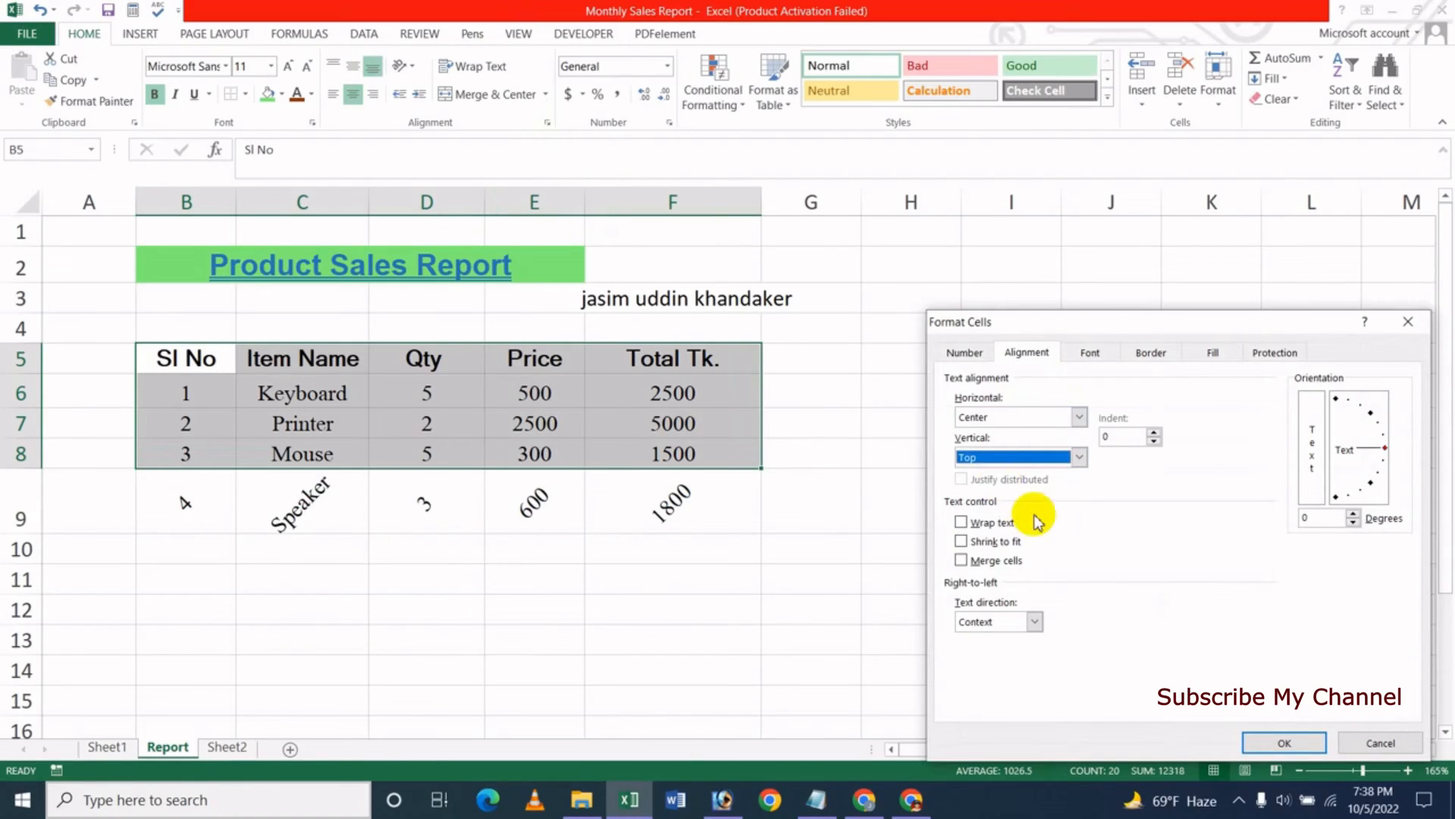
click(1154, 433)
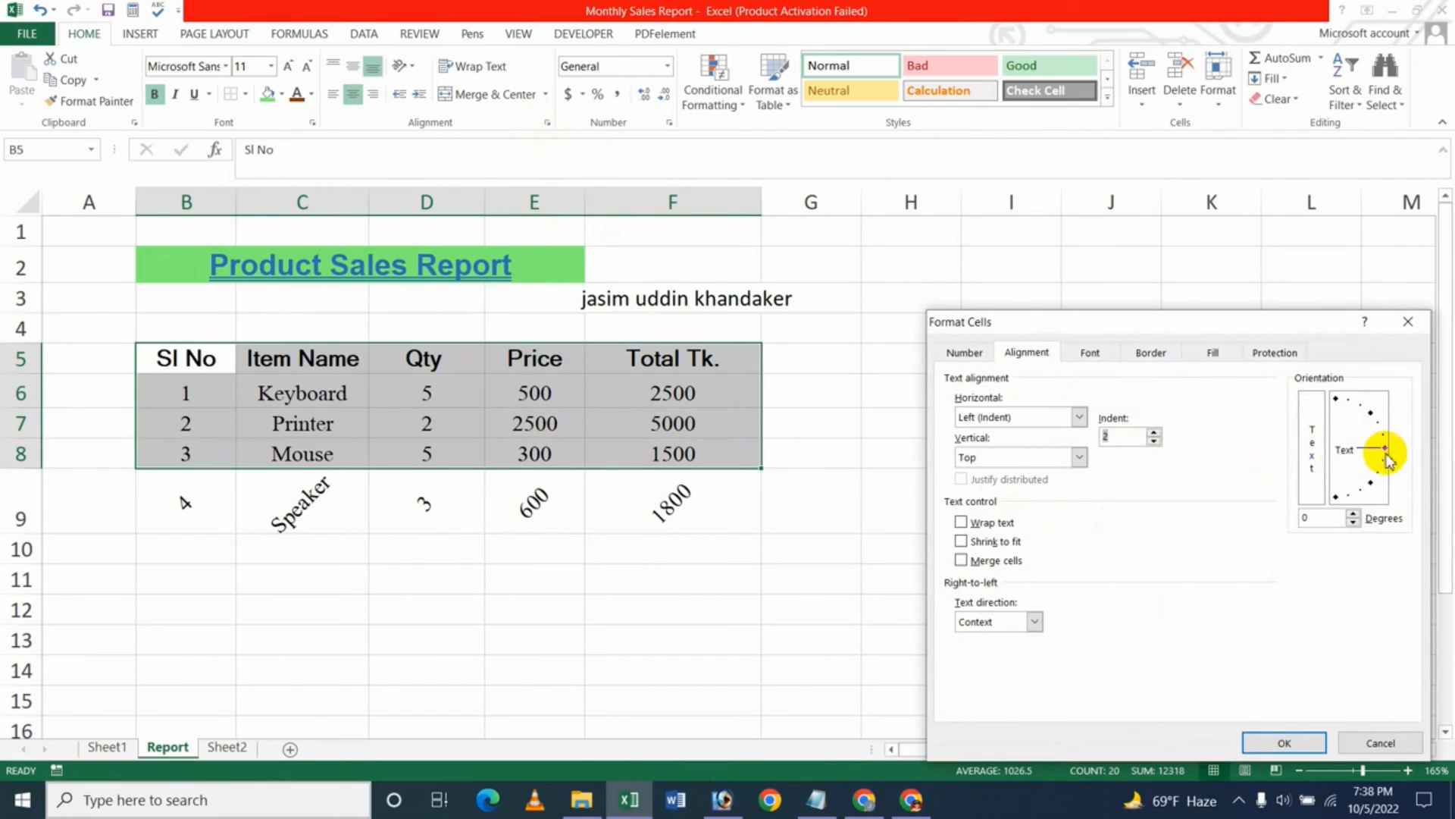
drag(1384, 454, 1377, 422)
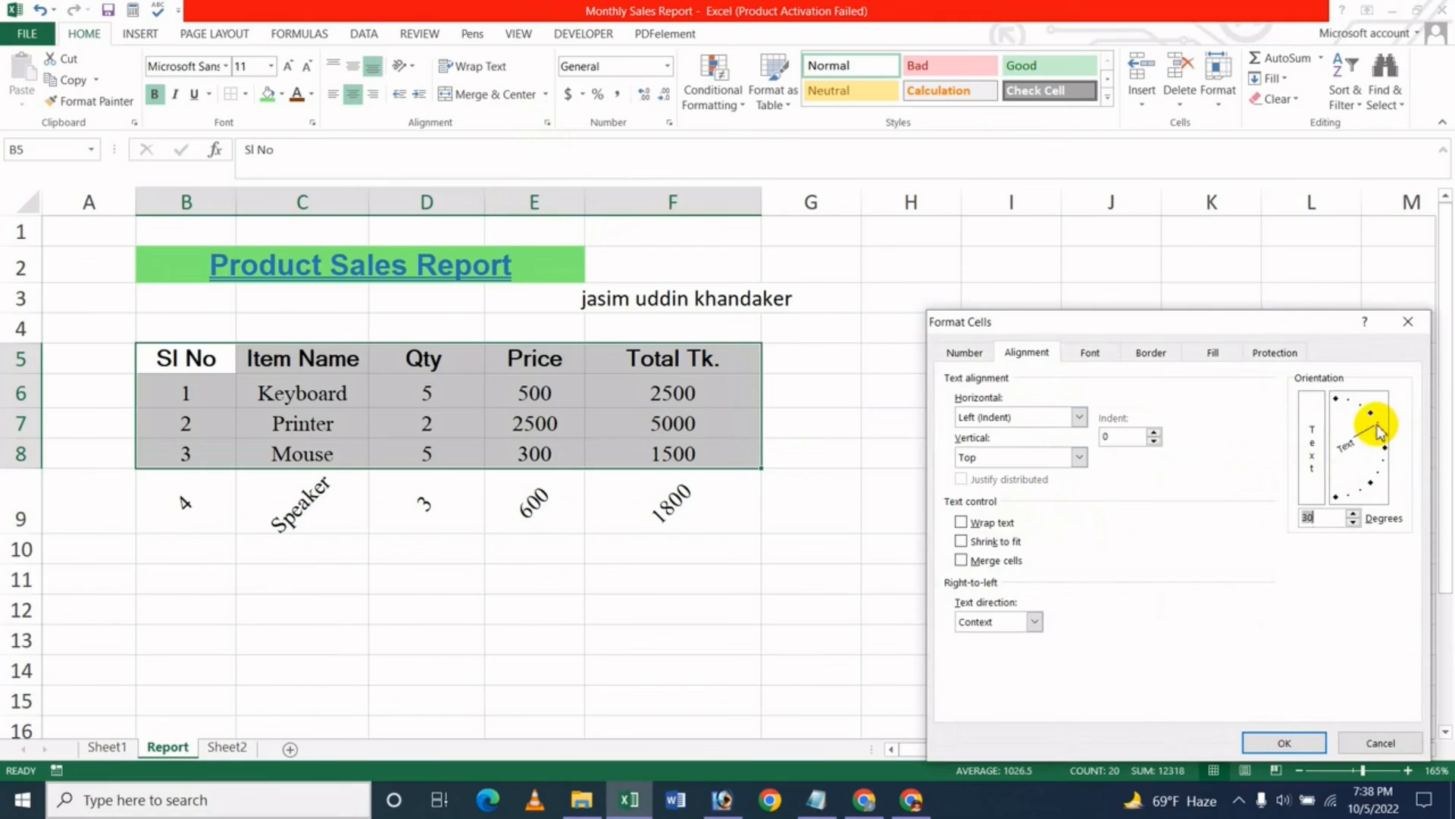
click(1284, 742)
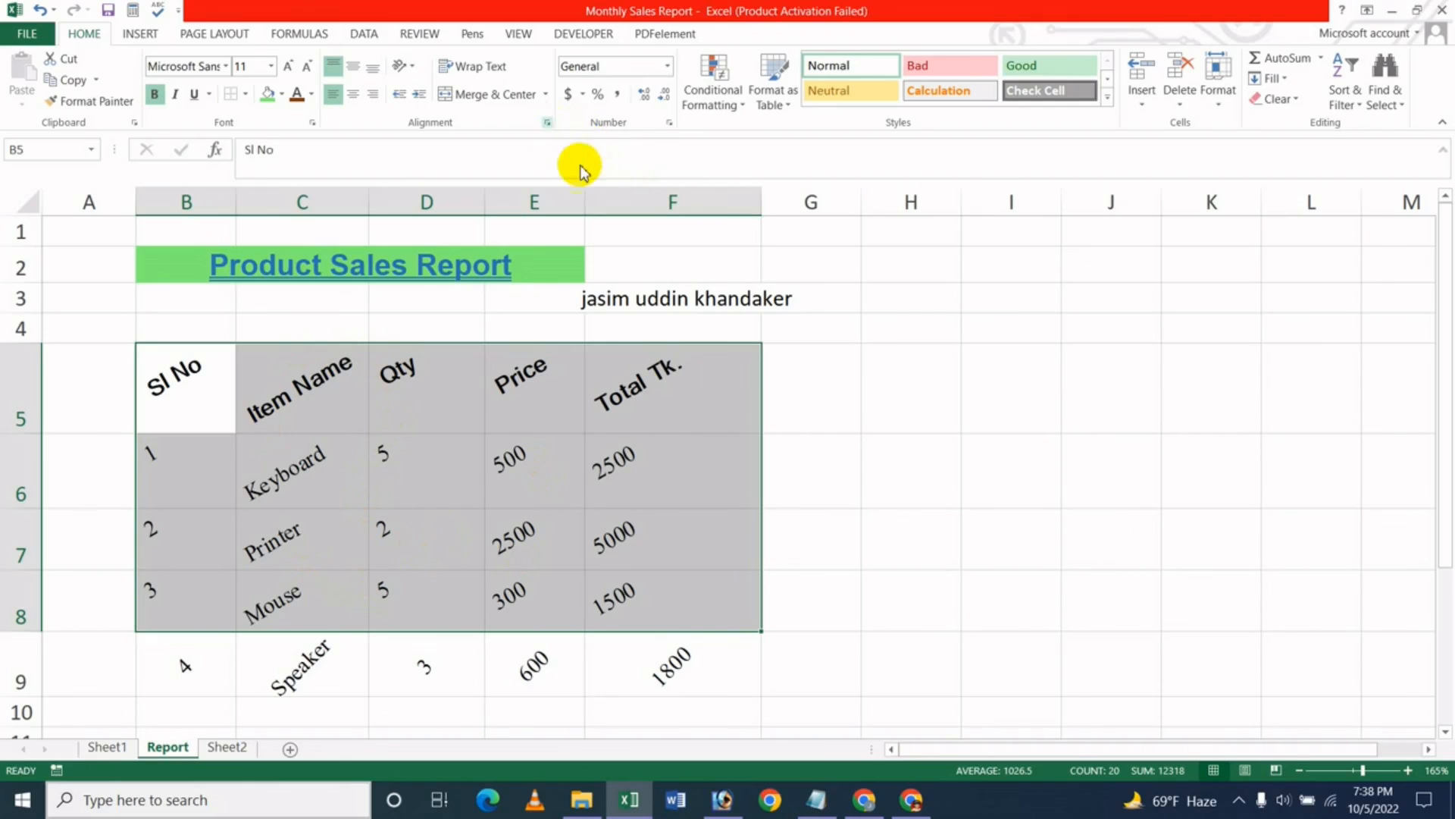
click(547, 122)
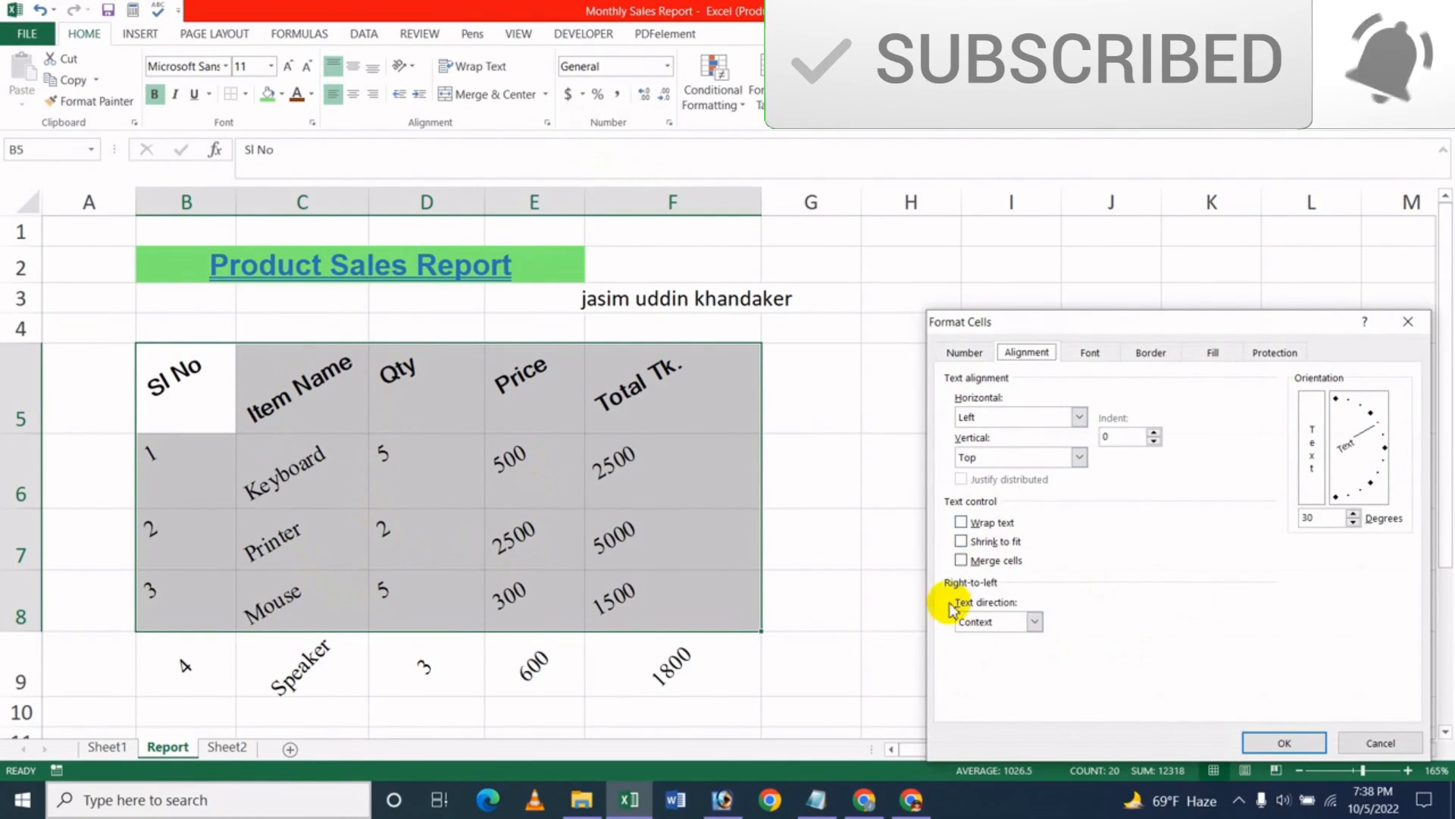
Step: Try Right-to-left text direction for the table, then set it back to Context
click(1002, 621)
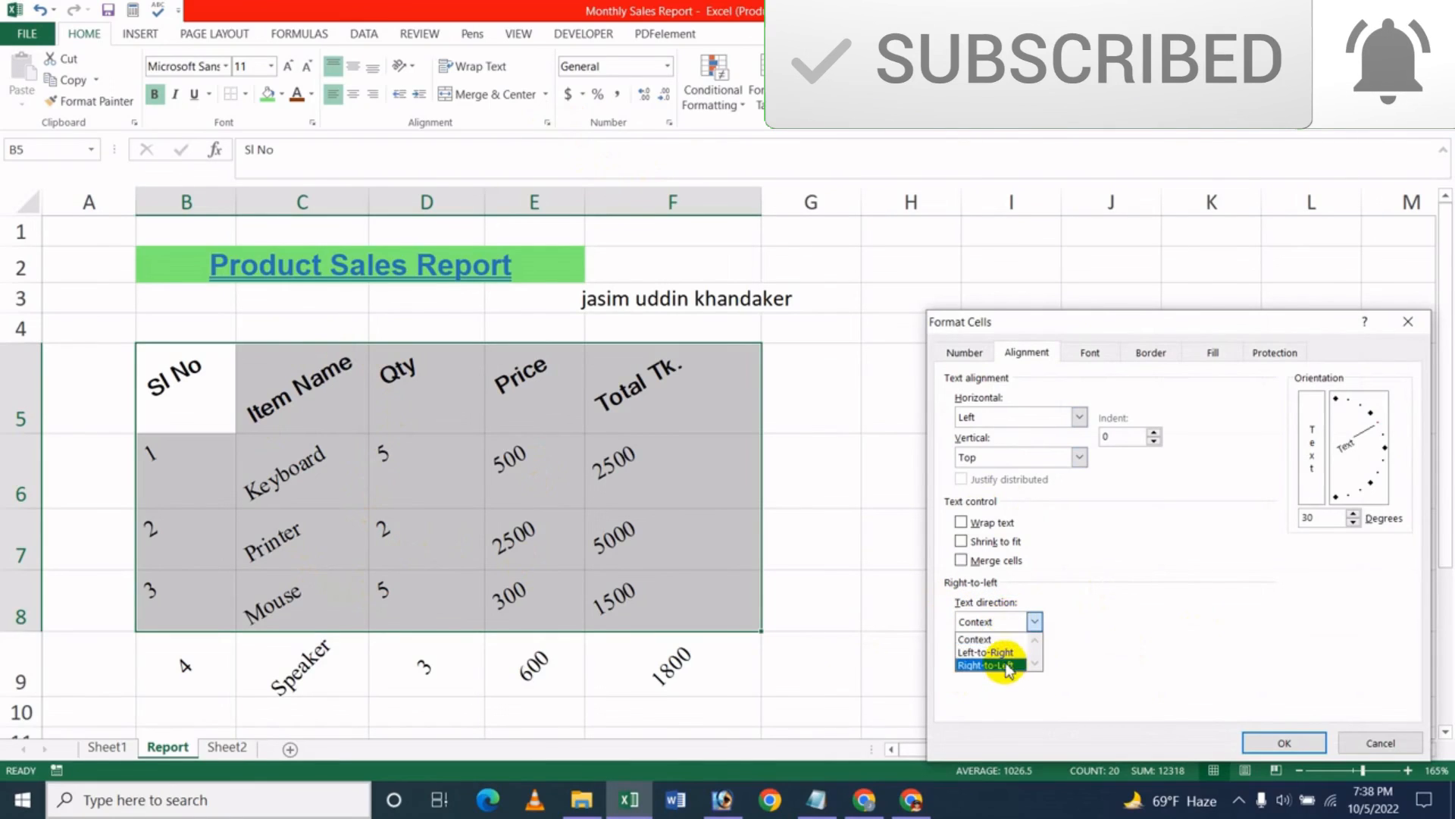
click(985, 665)
click(1002, 622)
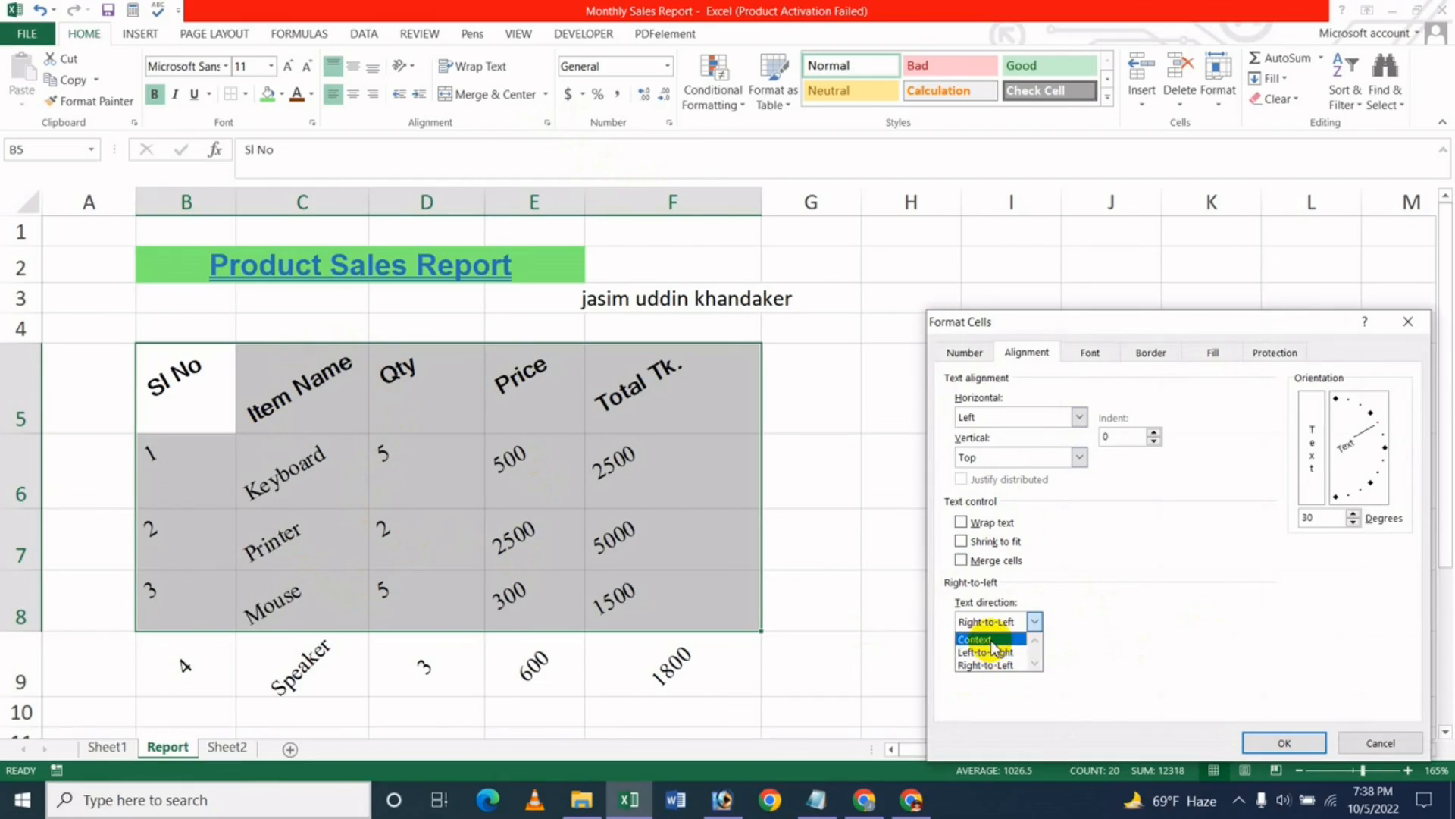
click(991, 640)
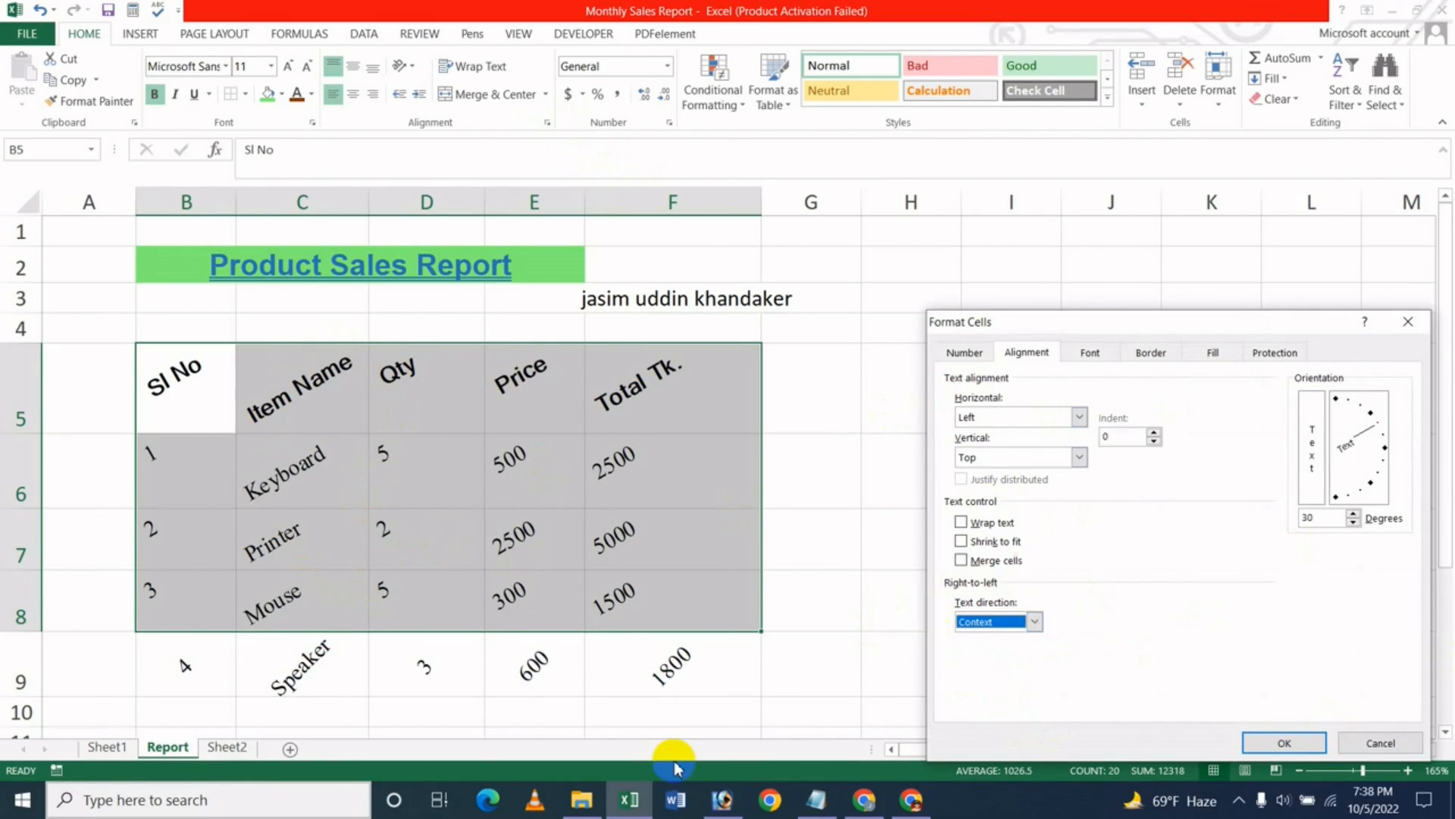
Step: Cancel Format Cells, click cell D6, and bring the YouTube channel in Chrome to the front
click(1385, 742)
click(454, 462)
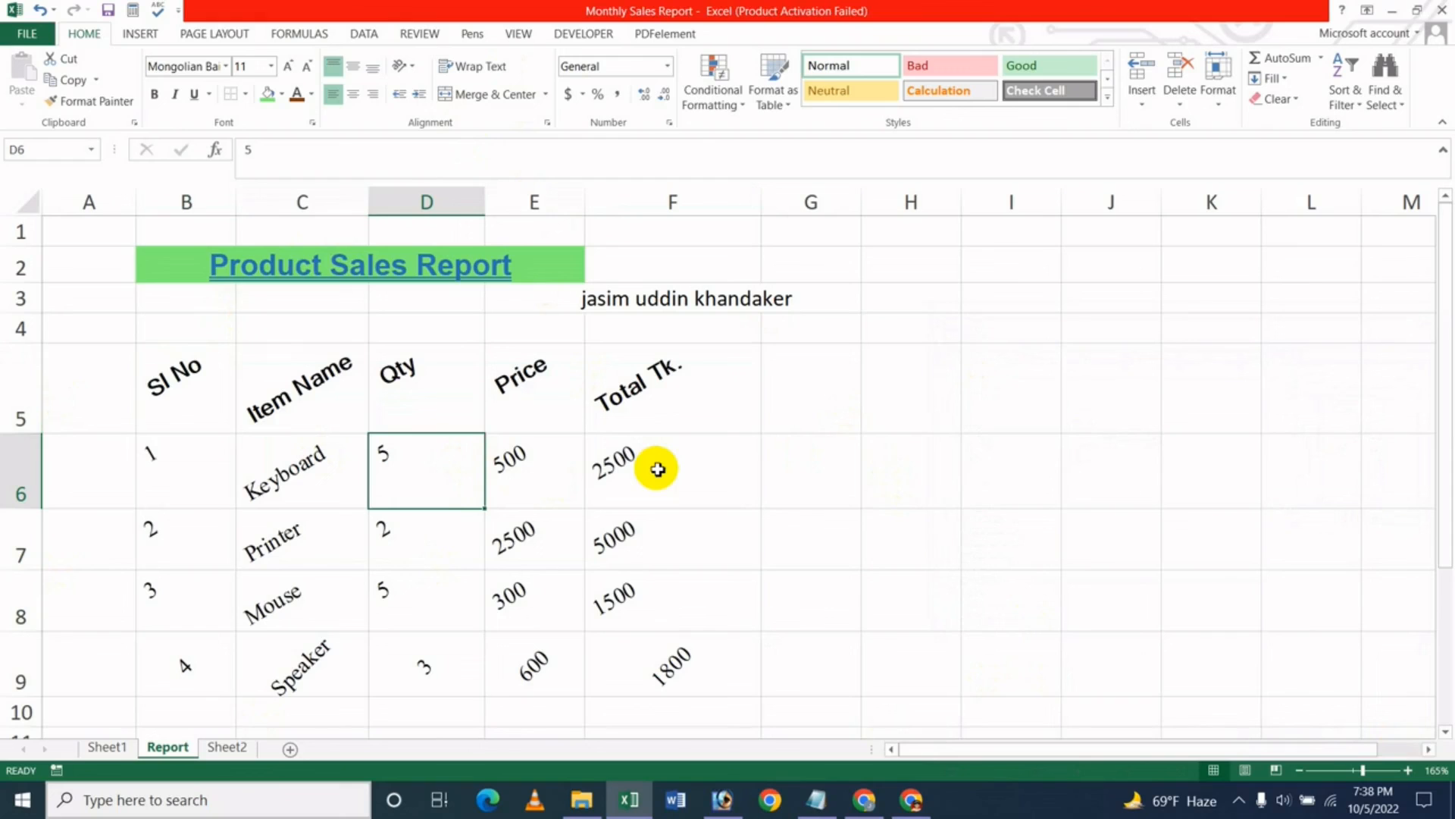
click(864, 799)
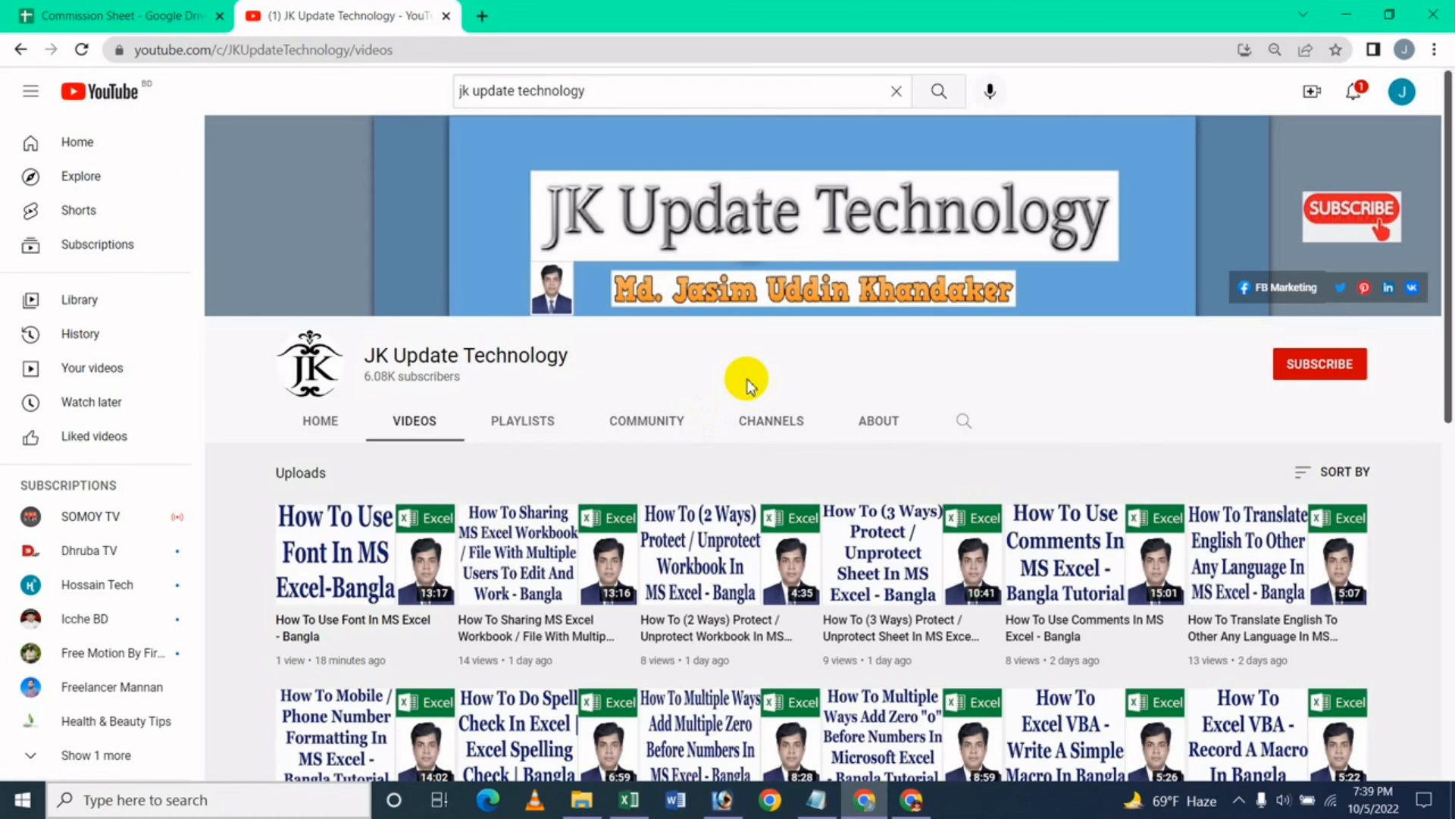